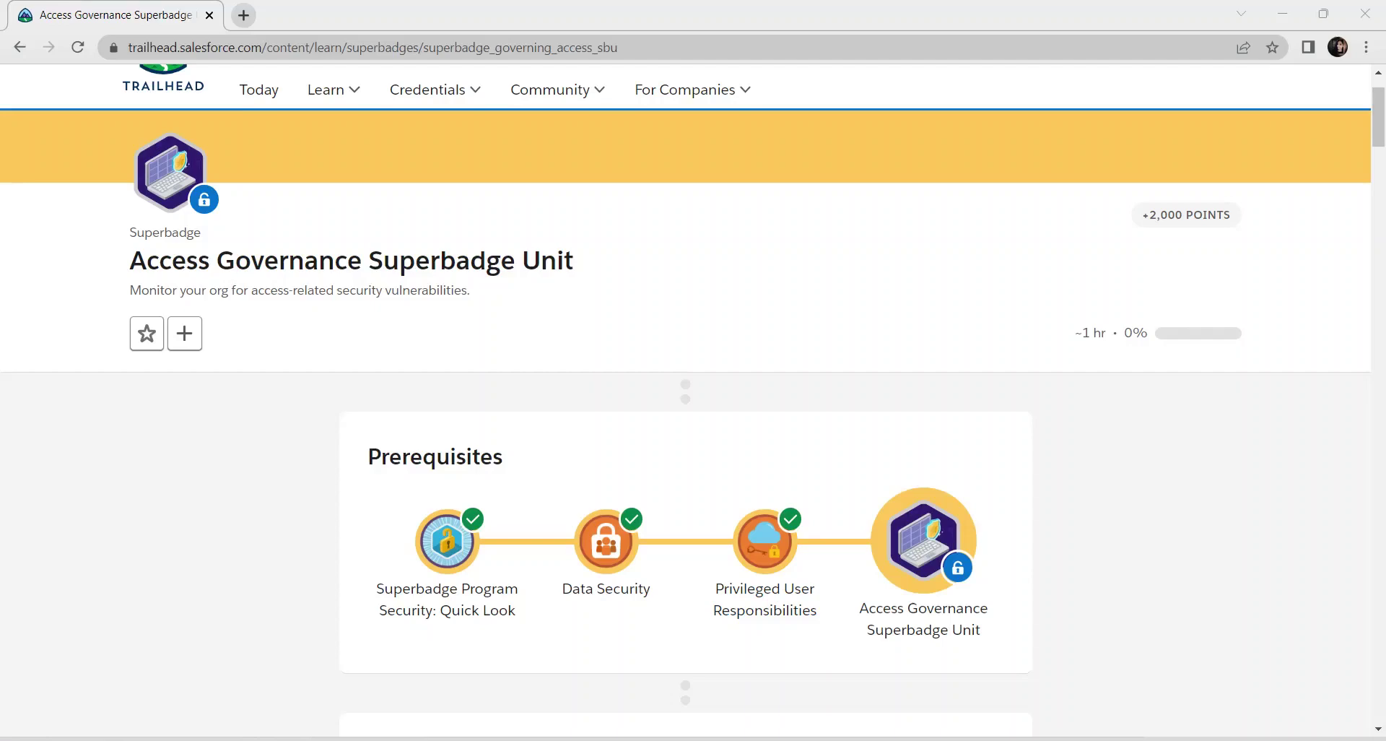
# - Launch the superbadge's hands-on org and enable Permission Set & Permission Set Group Assignments with Expiration Dates in User Management Settings
pyautogui.scroll(-15, 686, 397)
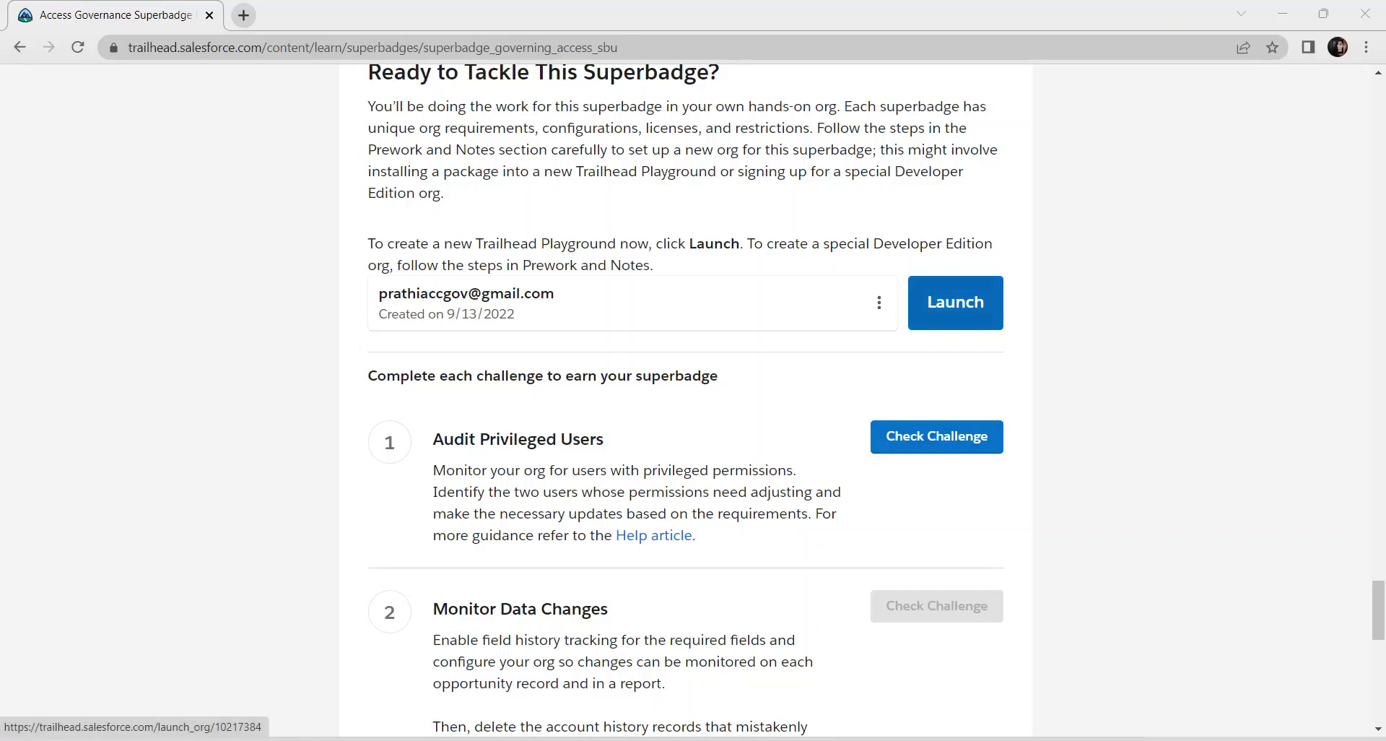
pyautogui.click(955, 302)
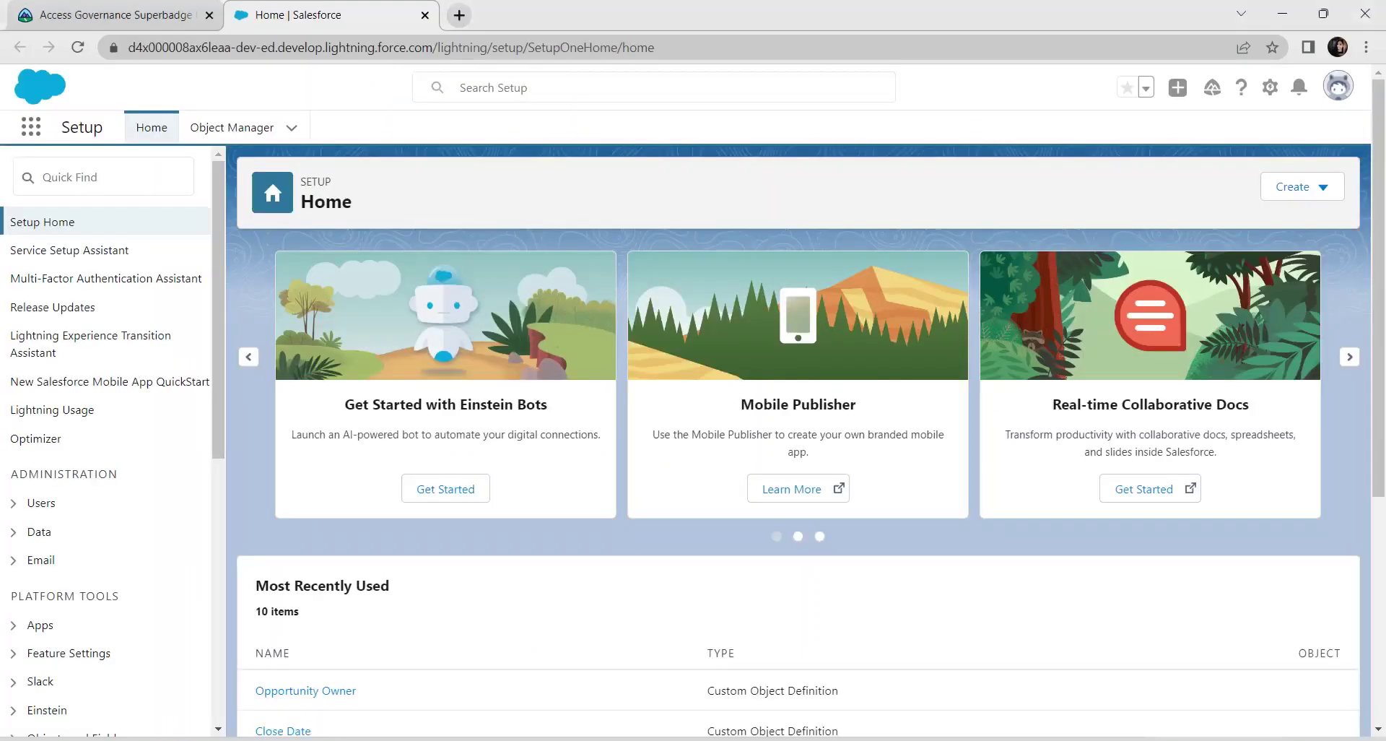
pyautogui.write('u')
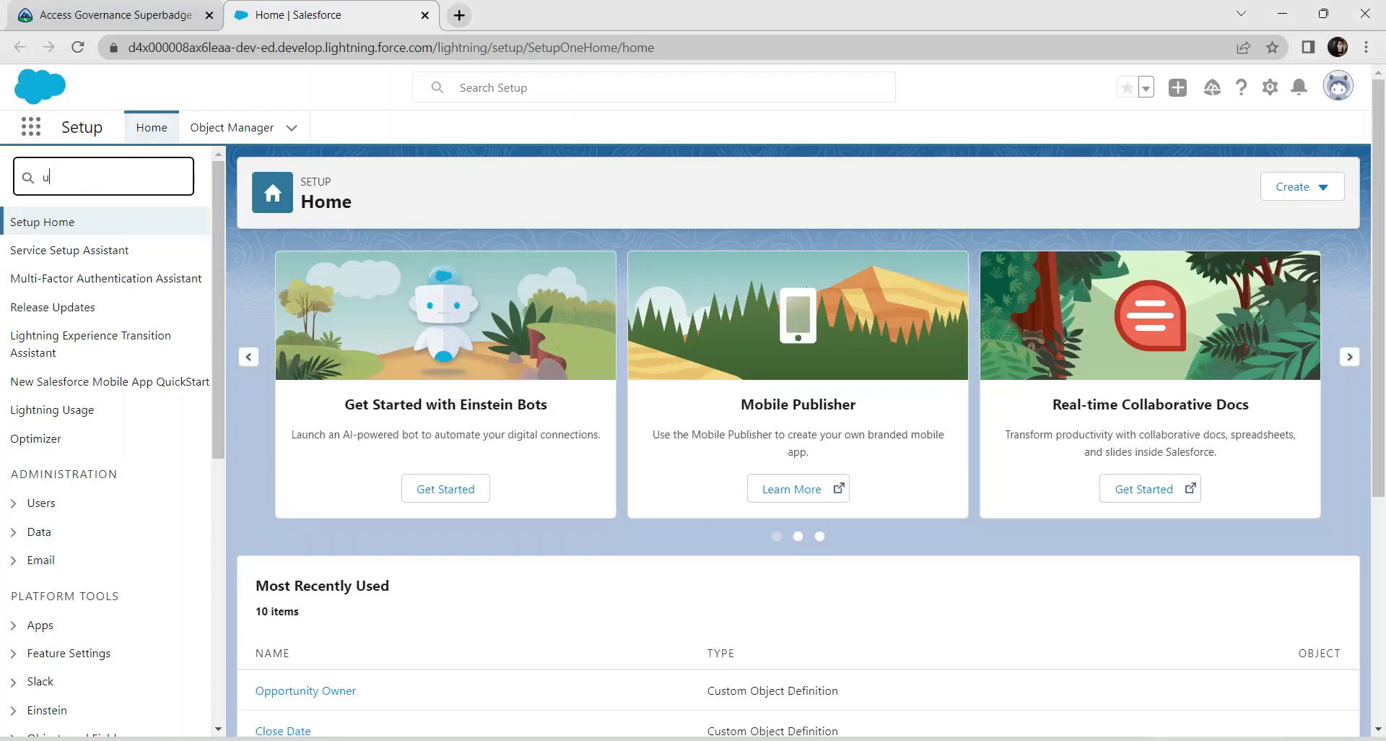
pyautogui.write('ser ma')
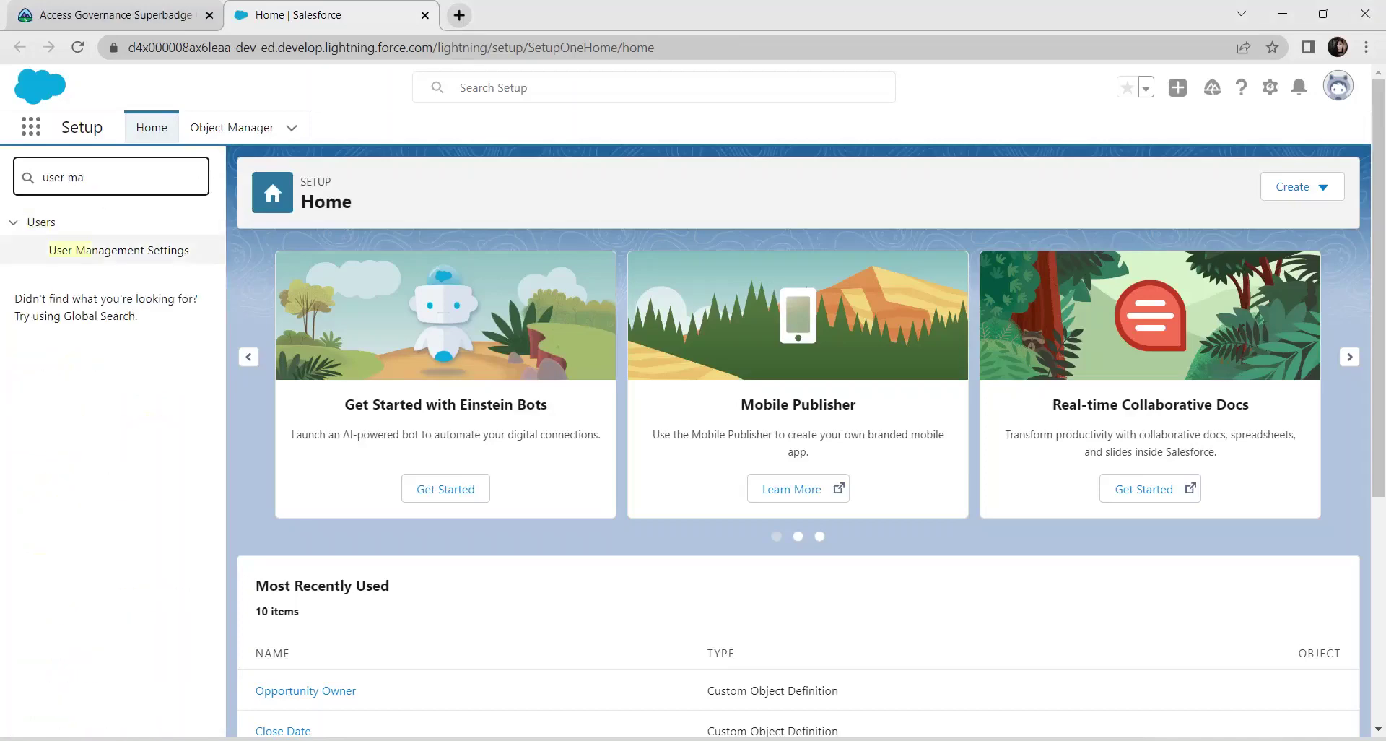
pyautogui.click(119, 250)
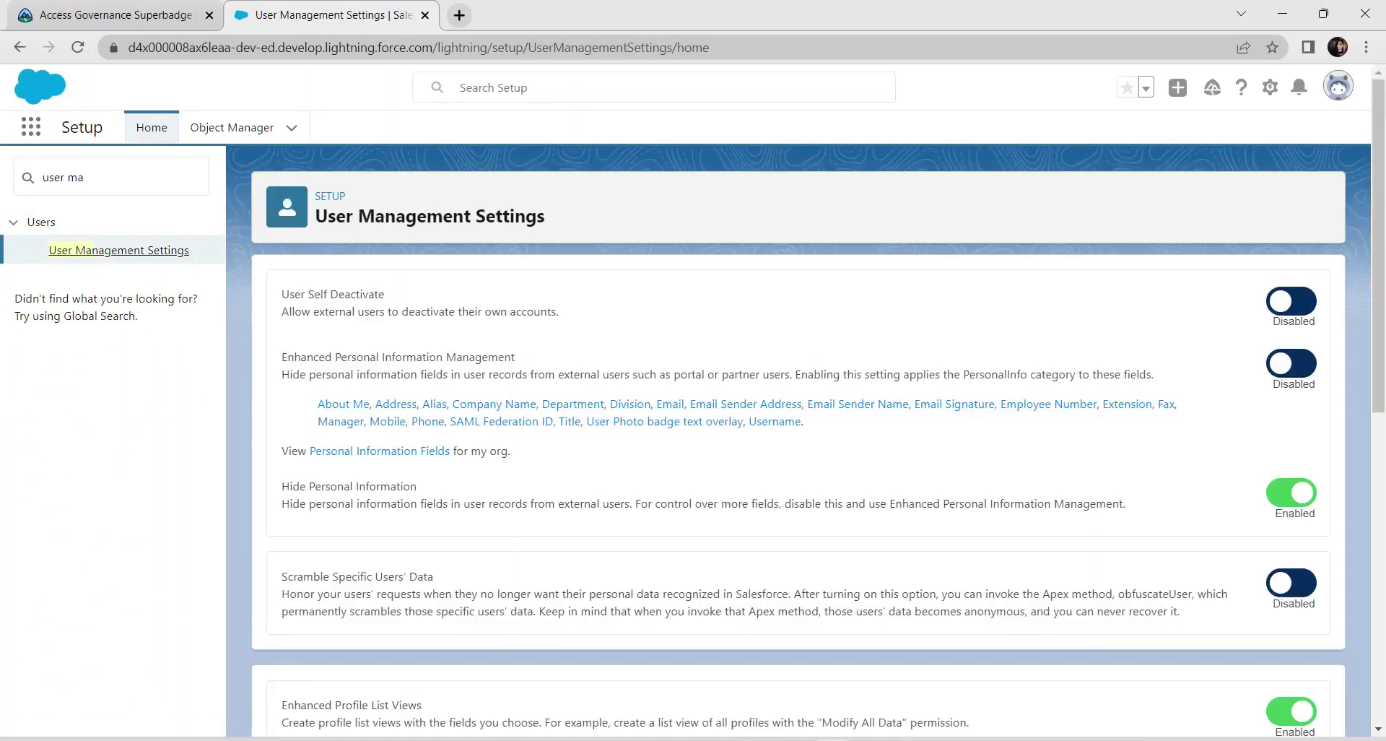
pyautogui.scroll(-9, 818, 408)
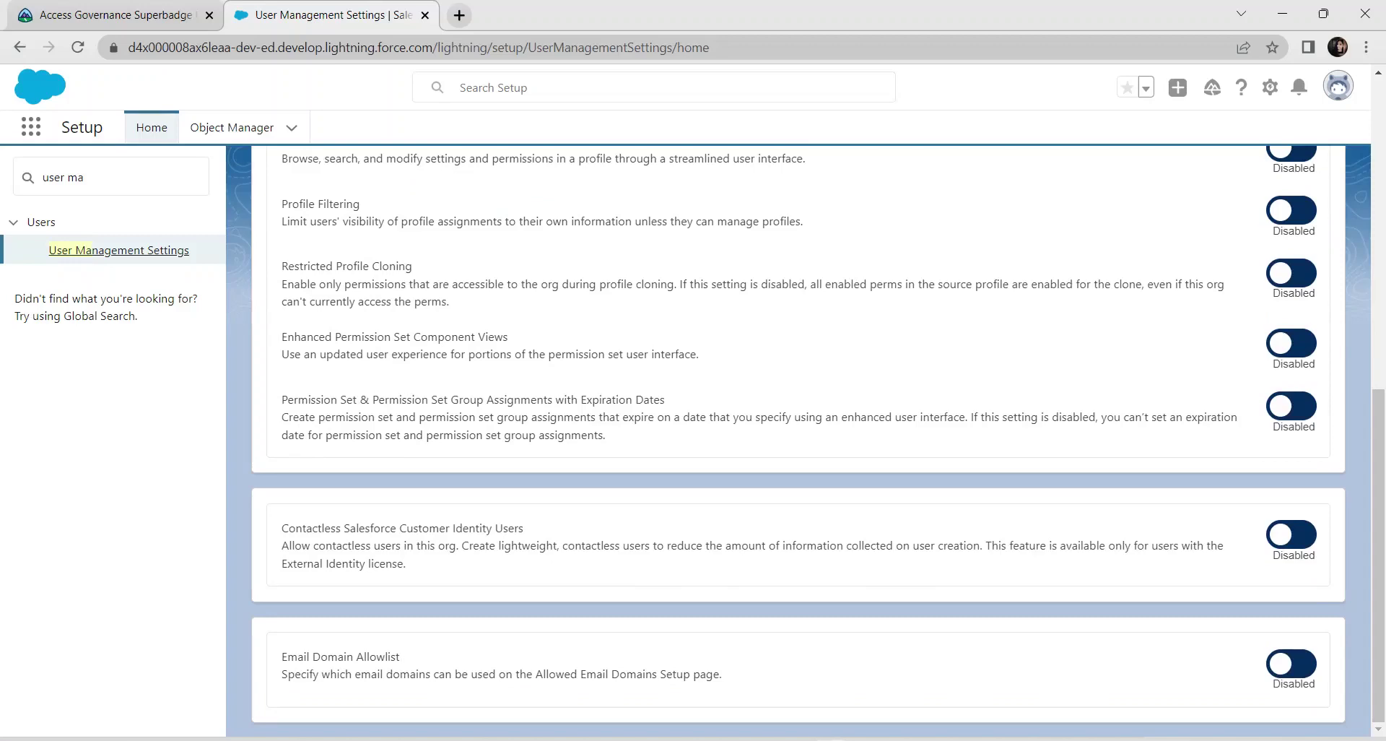
pyautogui.click(1292, 406)
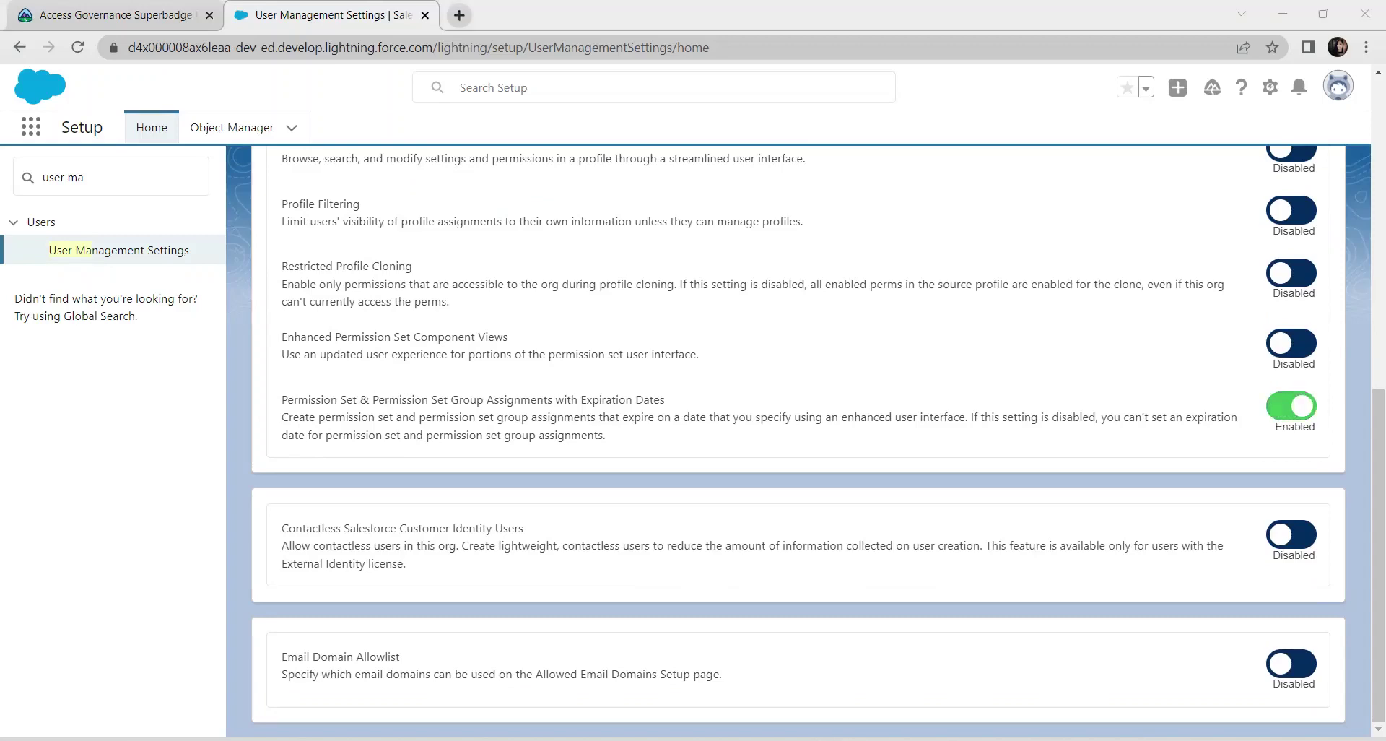
# - Find the Users page in Setup and open the record of the active user whose role is VP, International Sales
pyautogui.moveTo(101, 178); pyautogui.dragTo(65, 178)
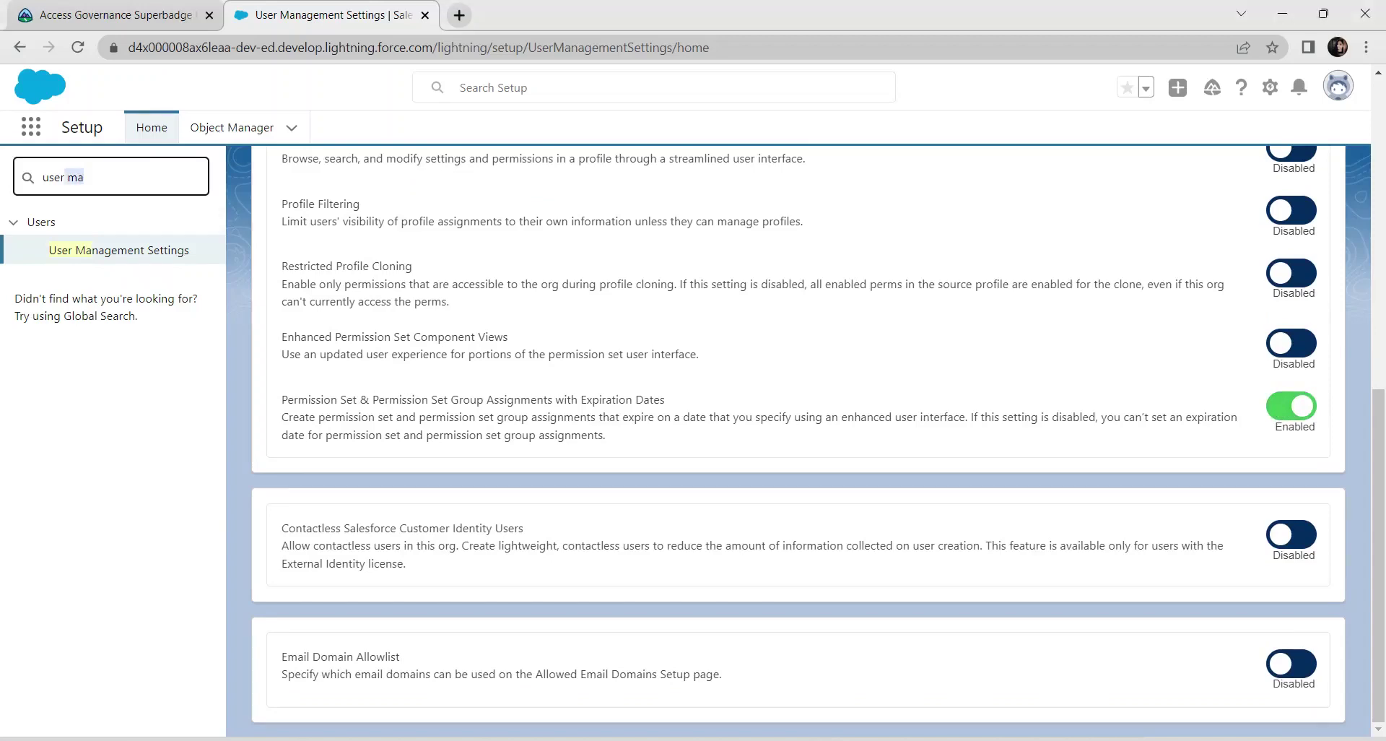
pyautogui.press('BackSpace')
pyautogui.click(62, 450)
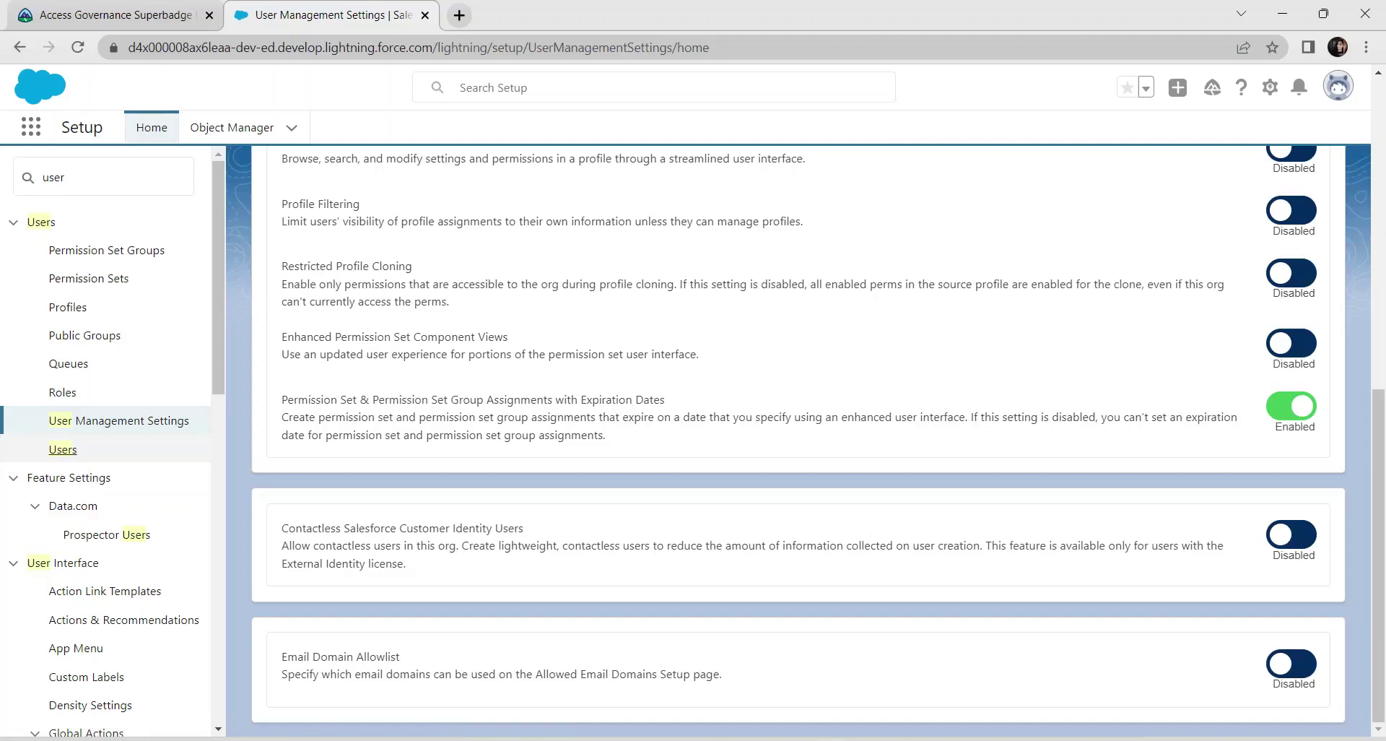
pyautogui.click(63, 449)
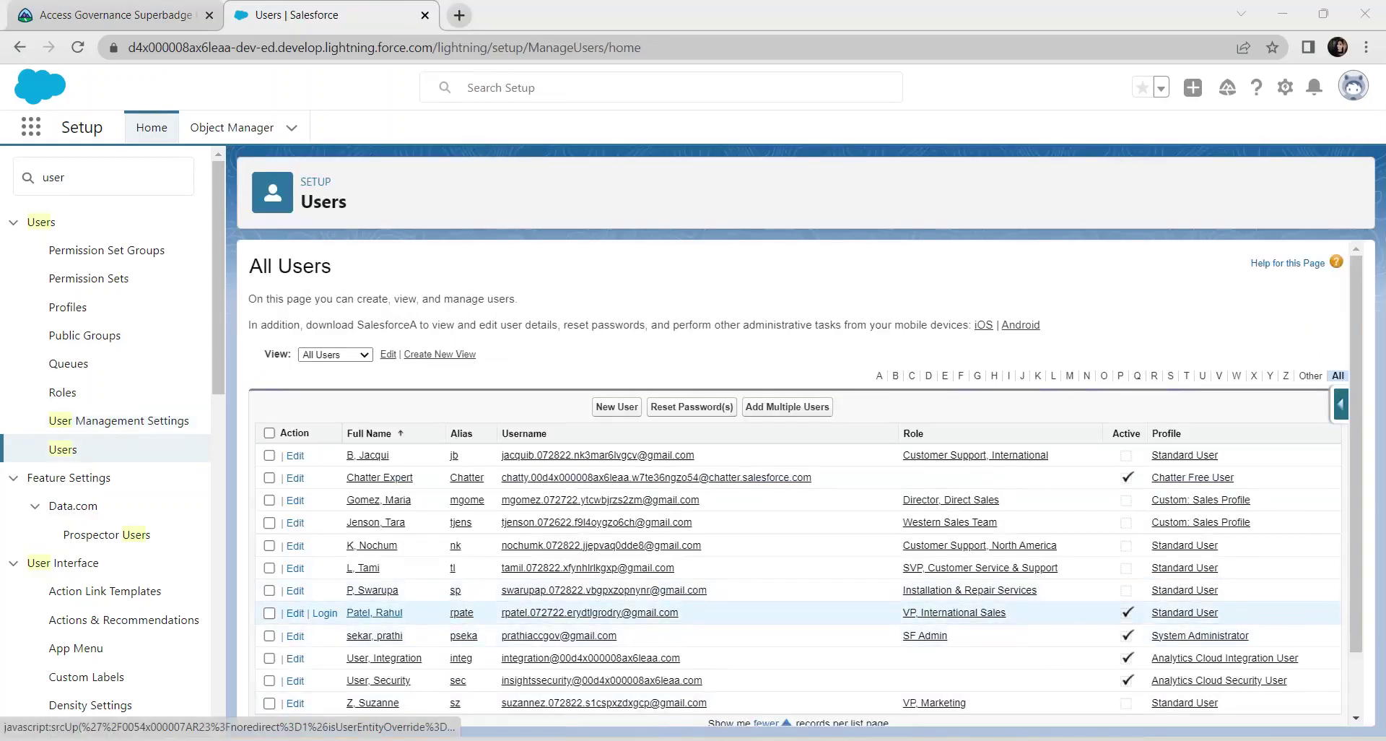
pyautogui.click(374, 612)
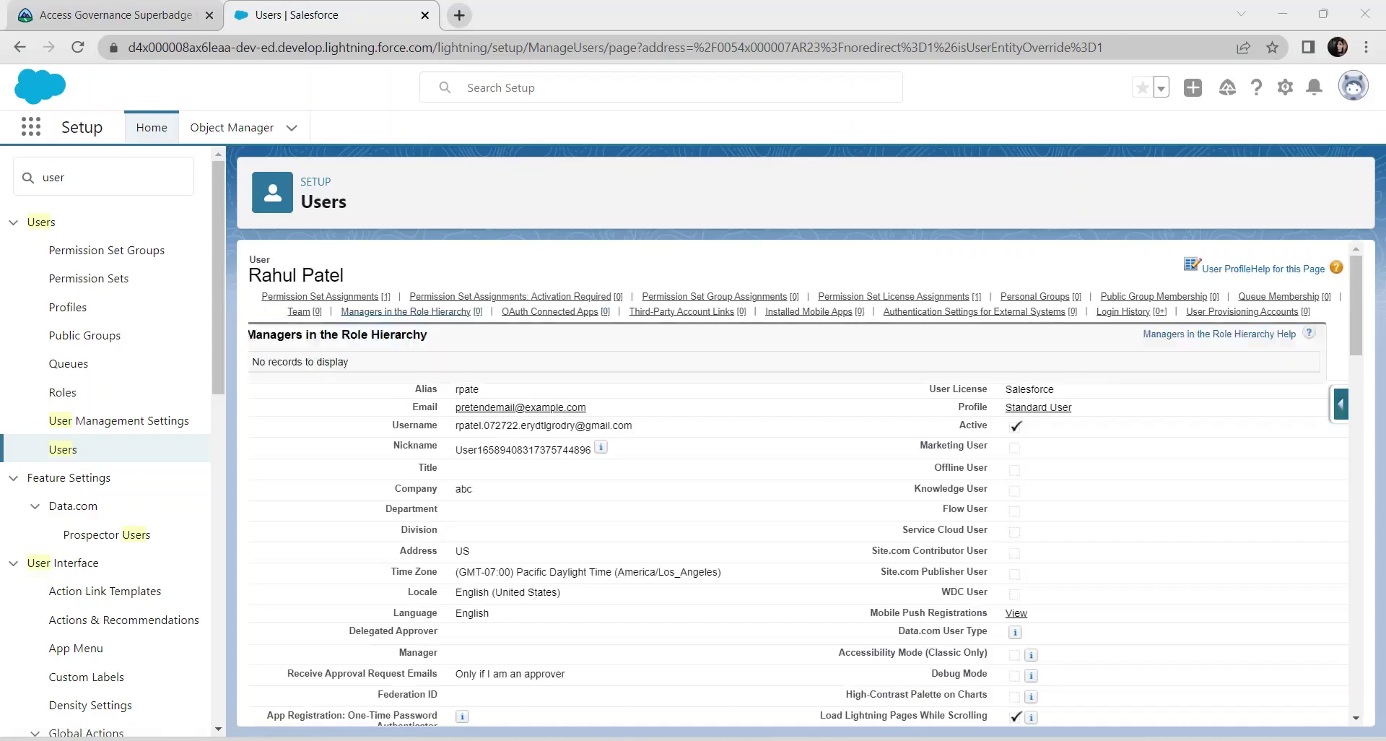
# - From the user's permission set assignments, open PLATFORM: Customize Application and its list of current assignments
pyautogui.moveTo(325, 297)
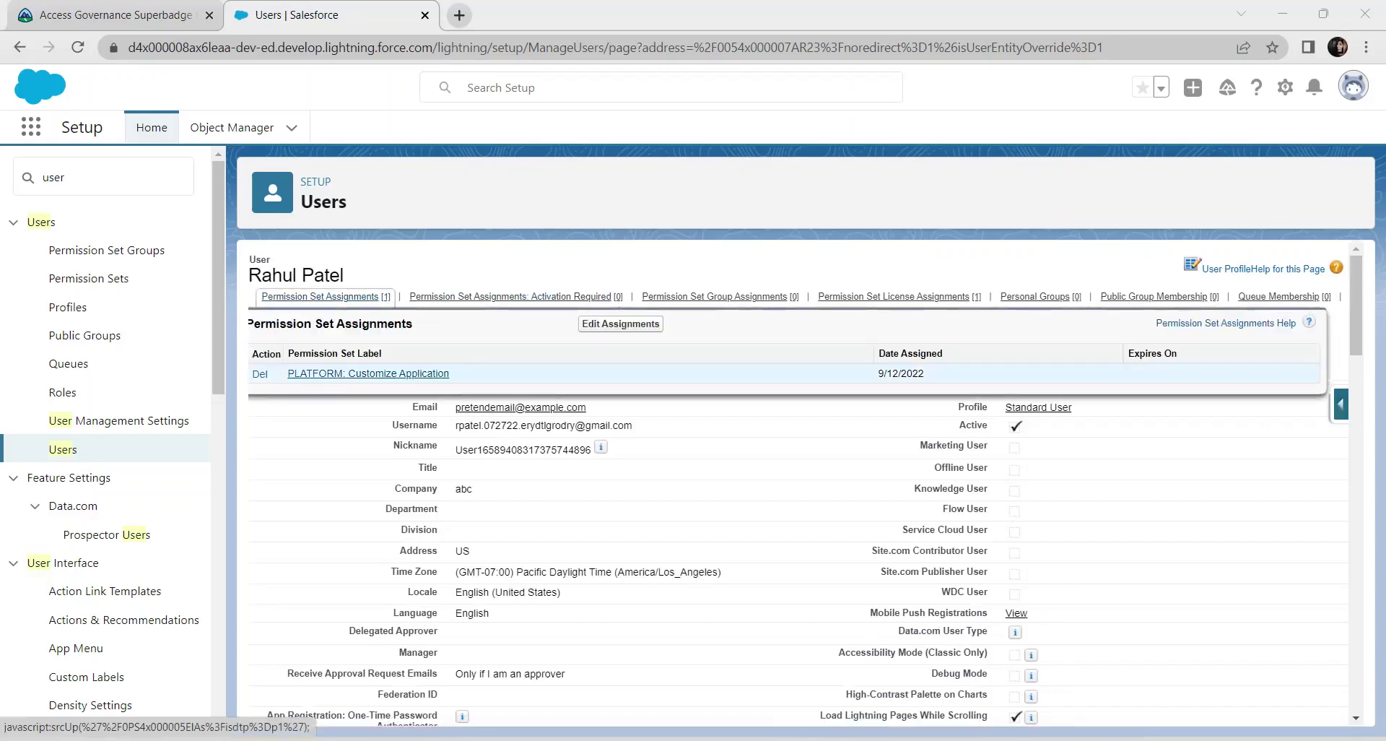
pyautogui.click(368, 374)
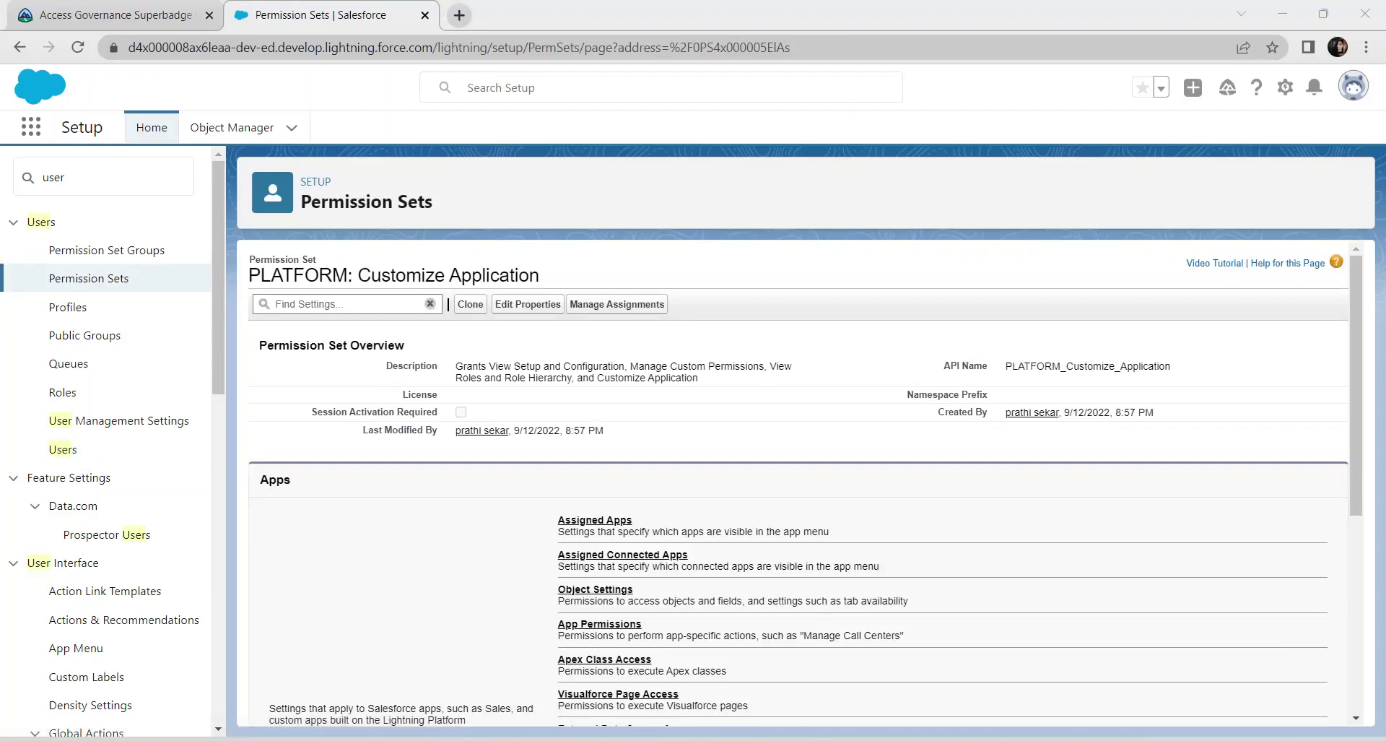
pyautogui.click(617, 304)
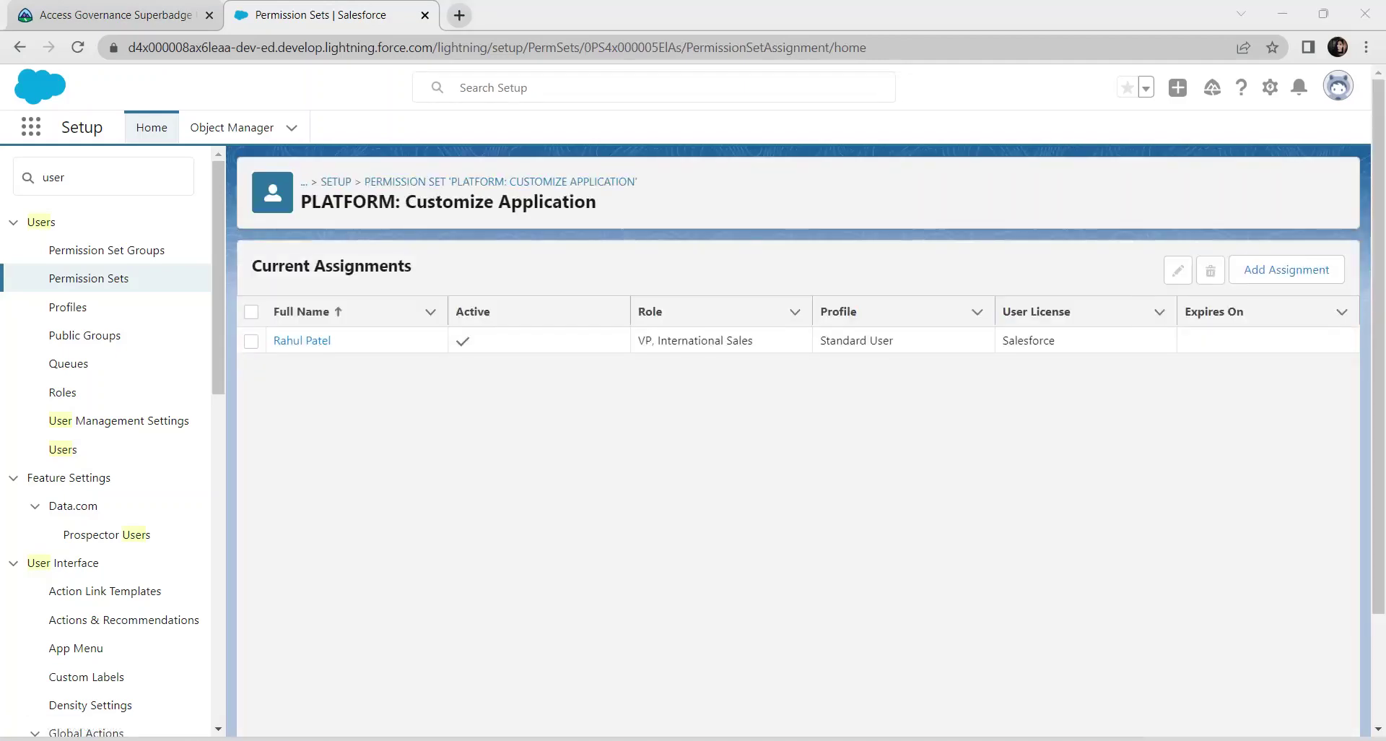
# - Set the VP, International Sales user's PLATFORM: Customize Application assignment to expire in 30 days and finish the assignment
pyautogui.click(251, 341)
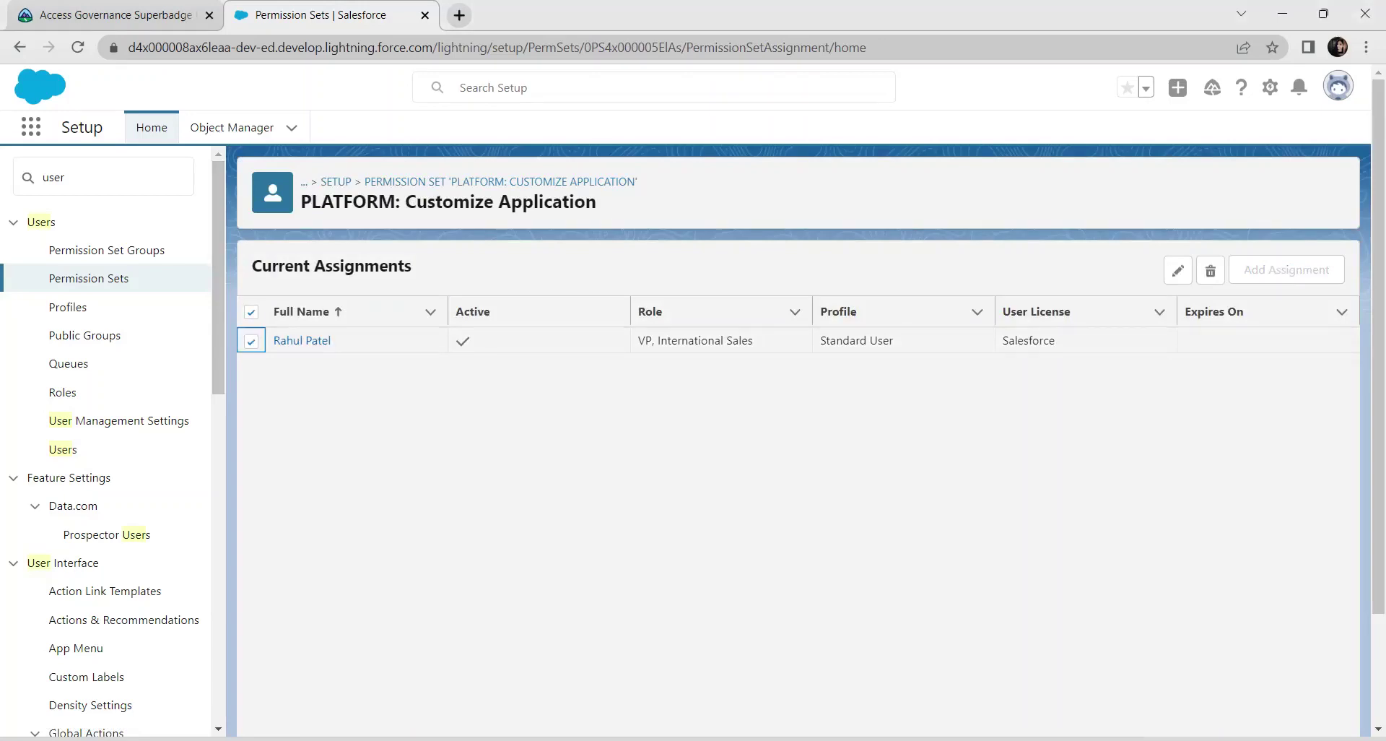
pyautogui.click(1178, 270)
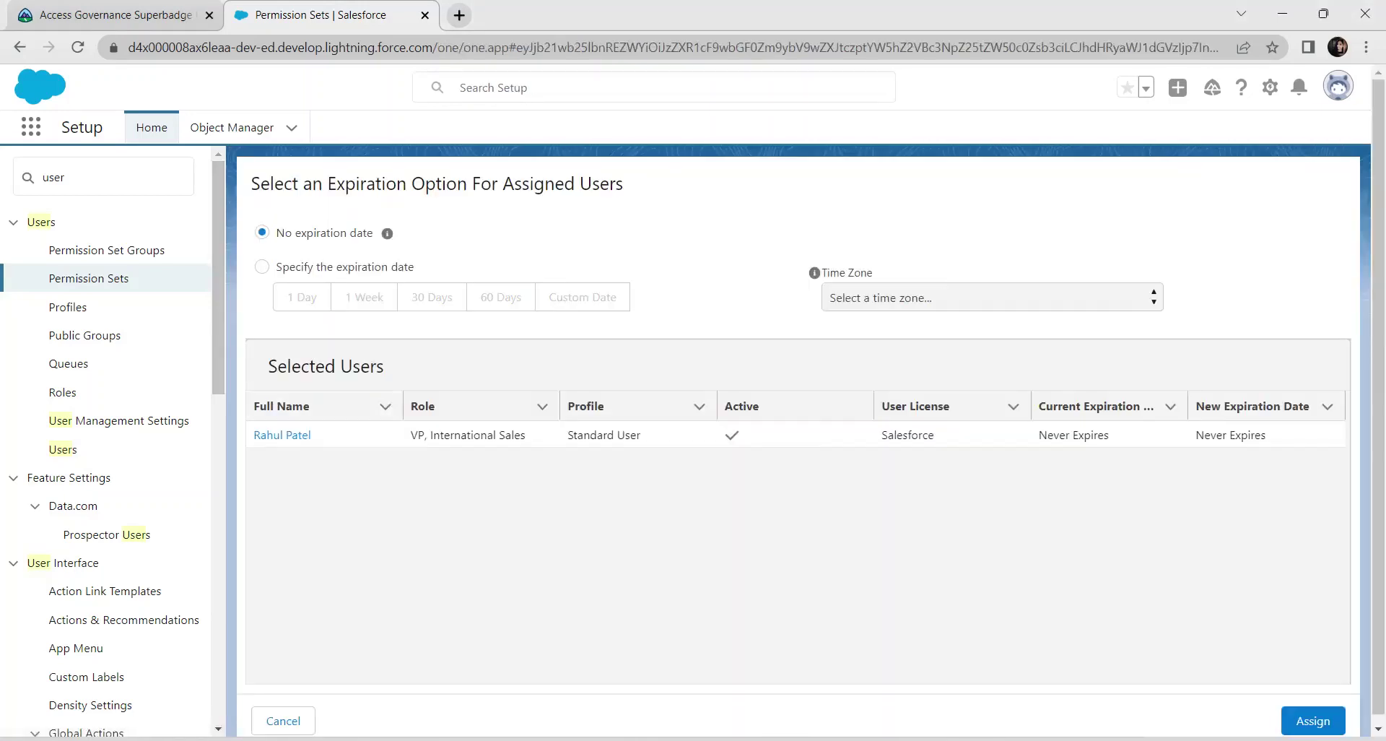
pyautogui.click(262, 268)
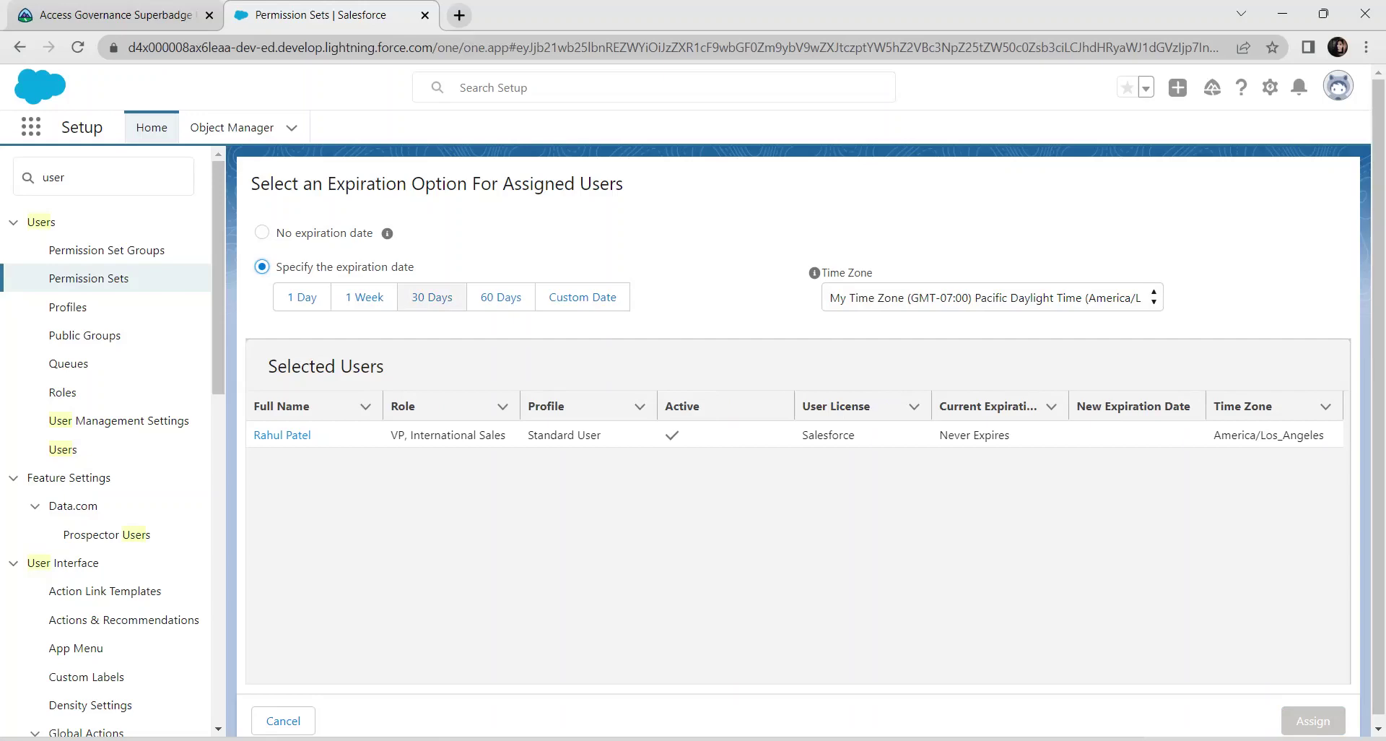
pyautogui.click(432, 297)
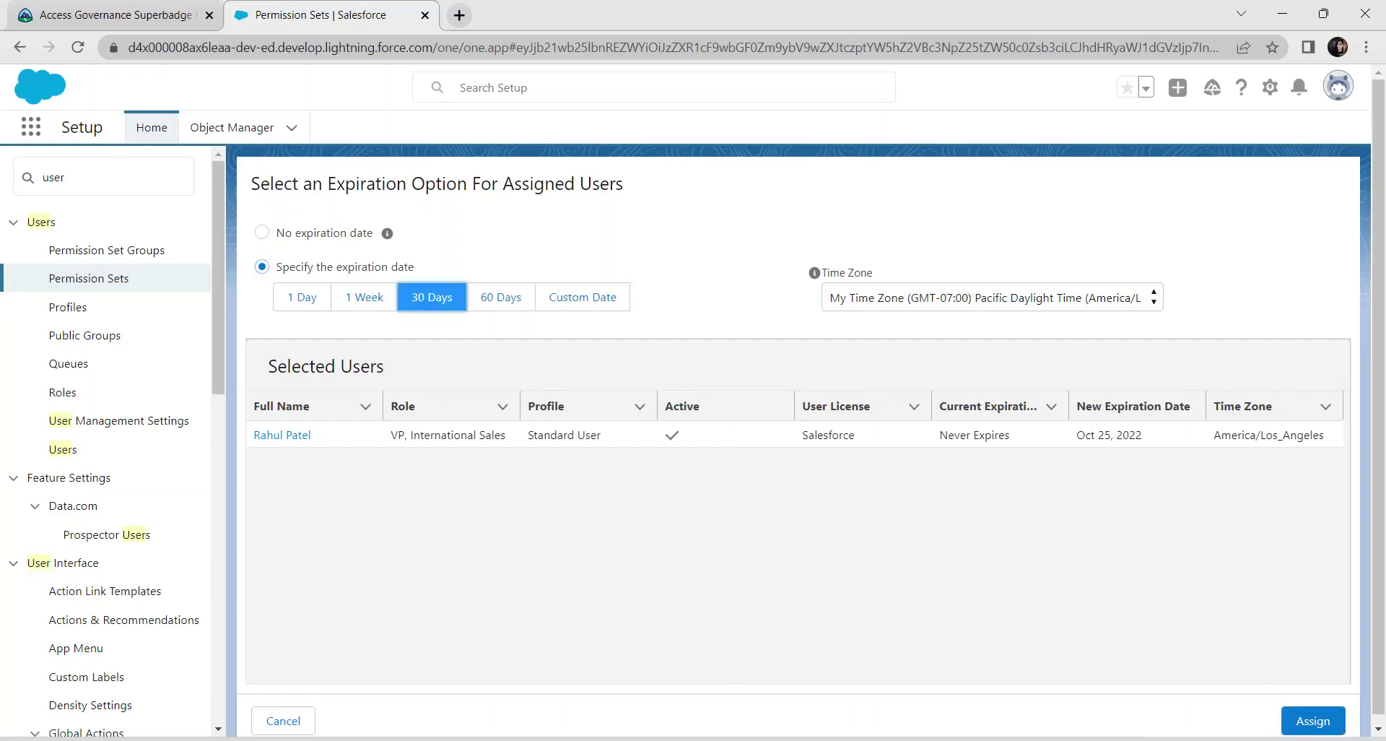
pyautogui.click(1313, 721)
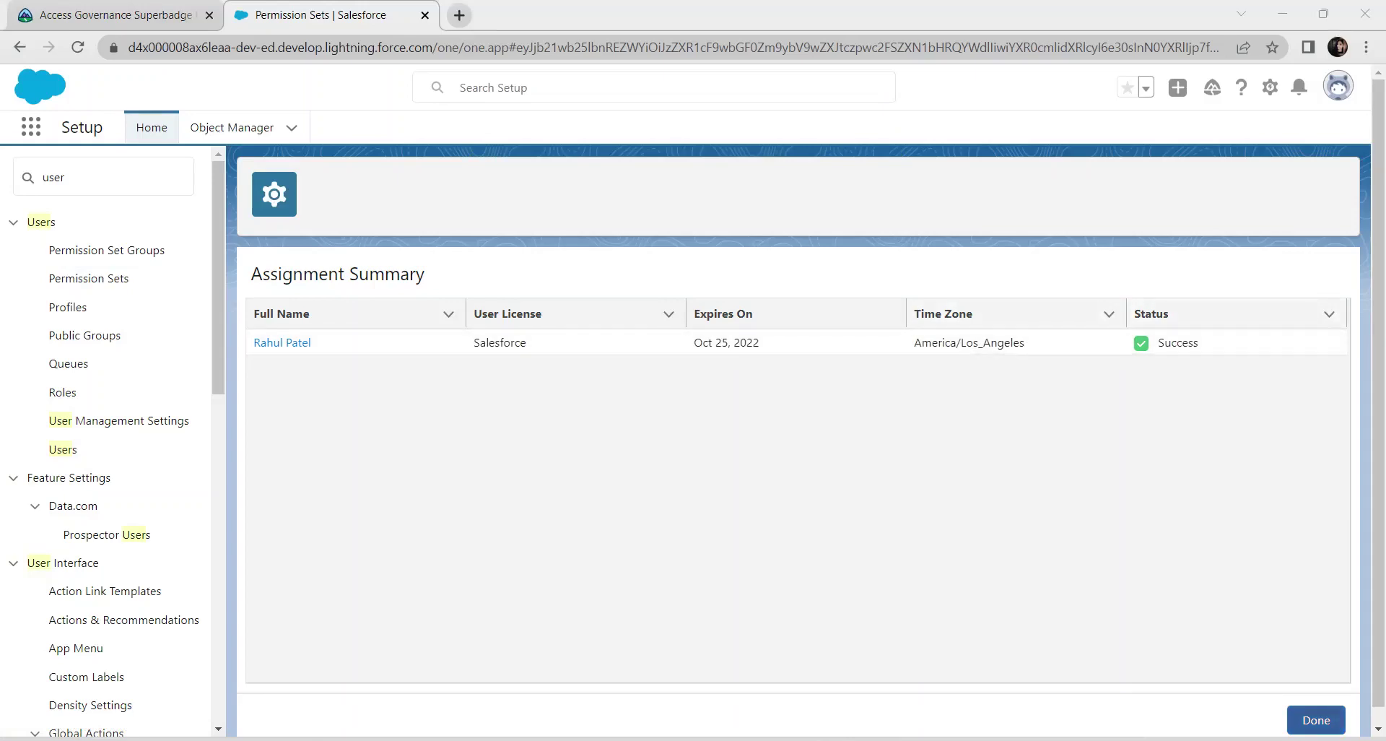
pyautogui.click(1316, 720)
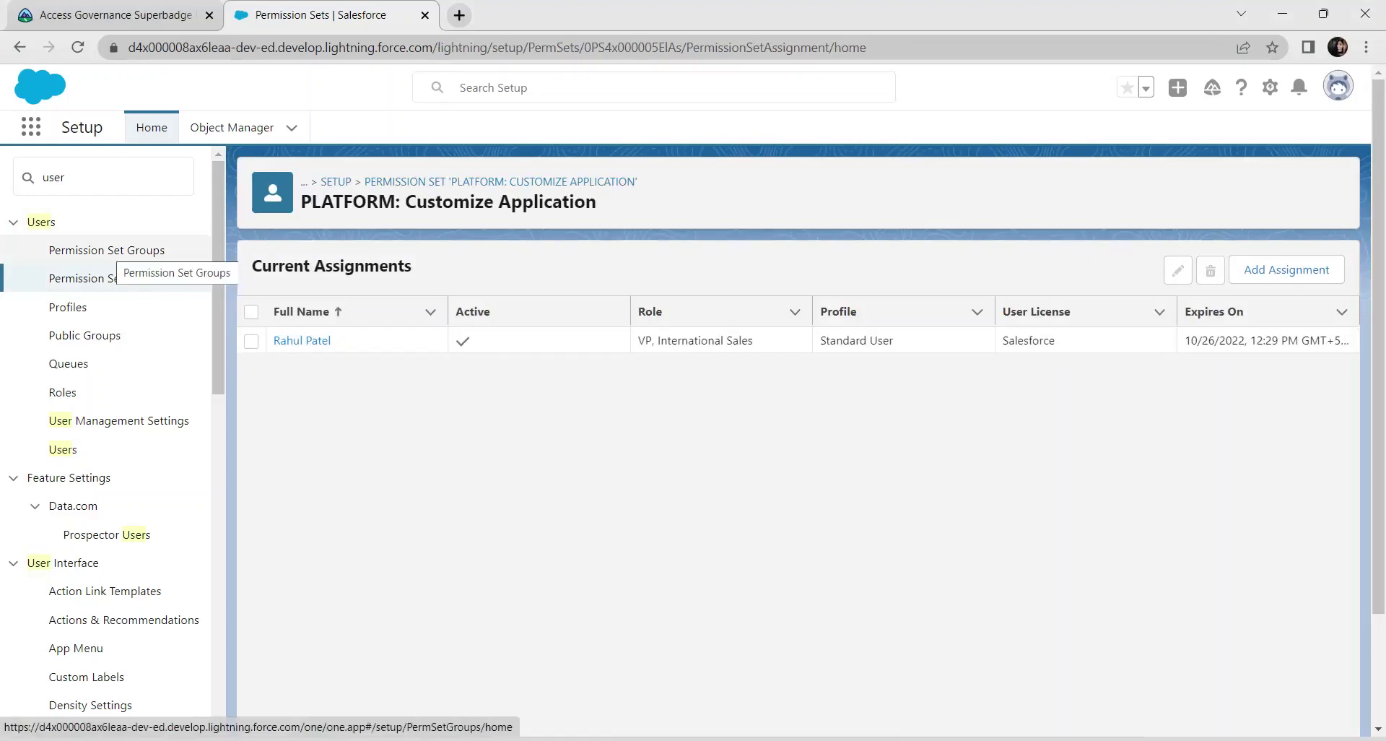
# - List all permission set groups and open the permission sets contained in the PERSONA: Sales Representative group
pyautogui.click(119, 249)
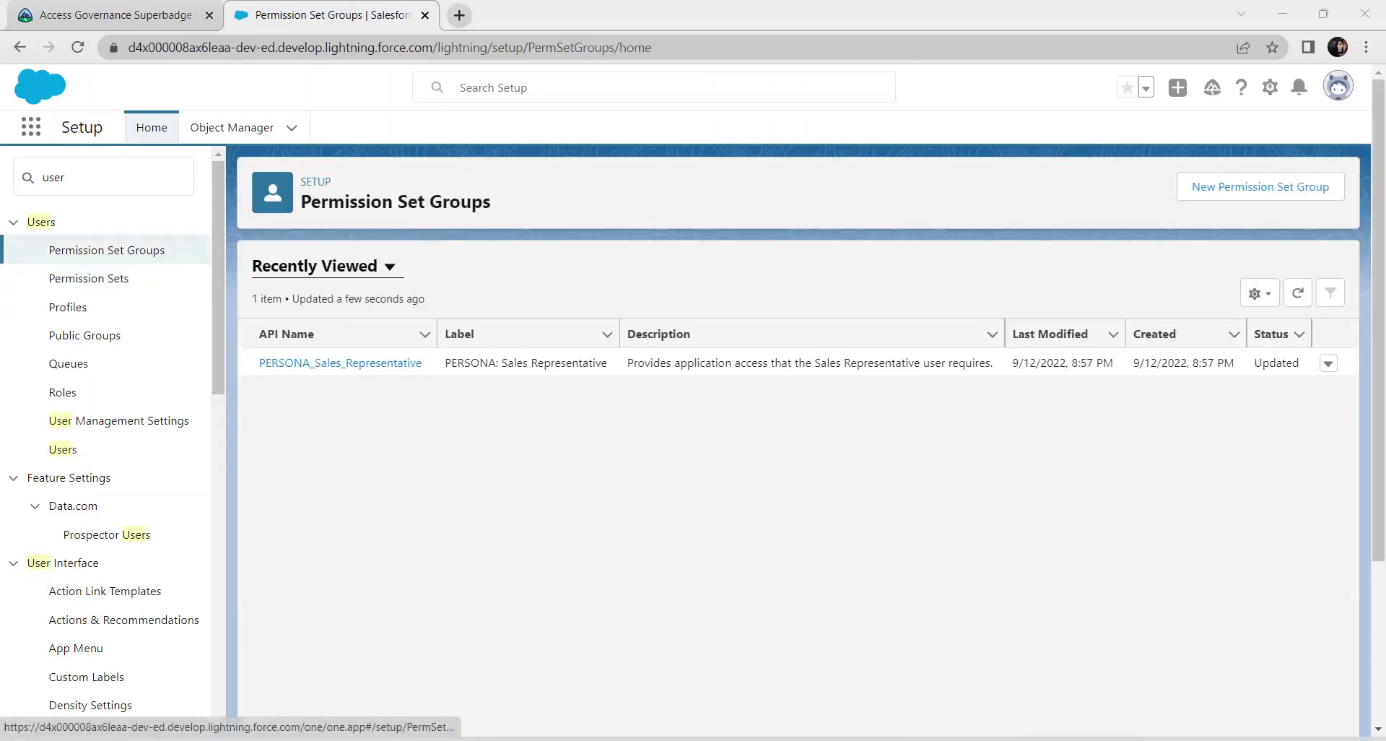
pyautogui.click(390, 266)
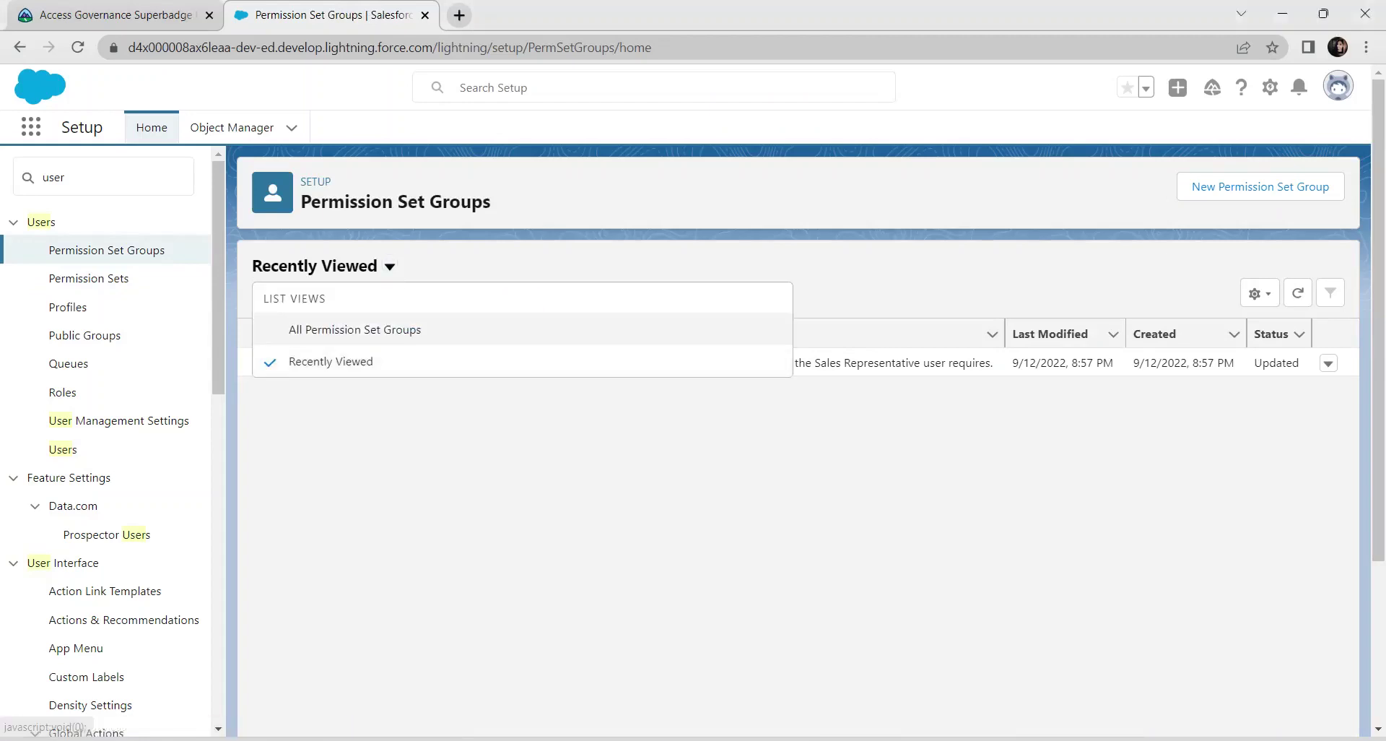
pyautogui.click(355, 330)
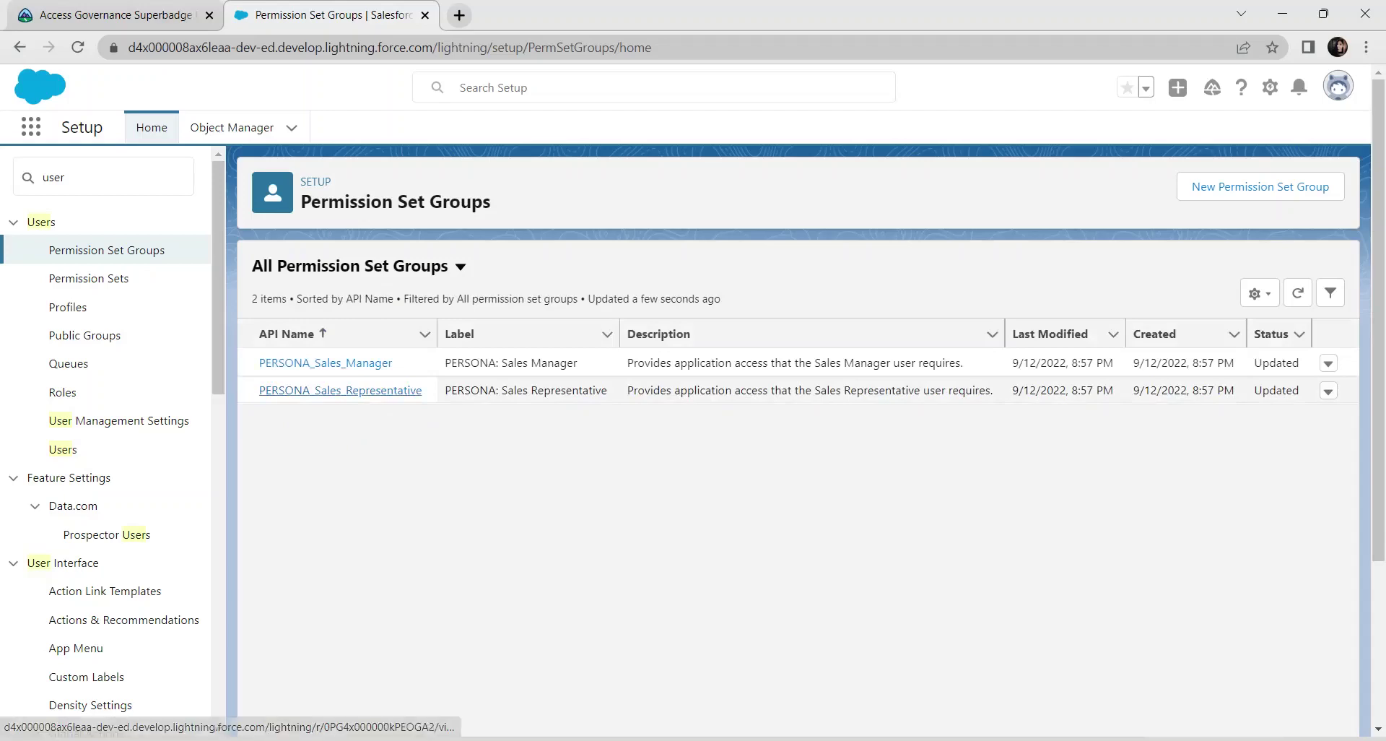
pyautogui.click(348, 391)
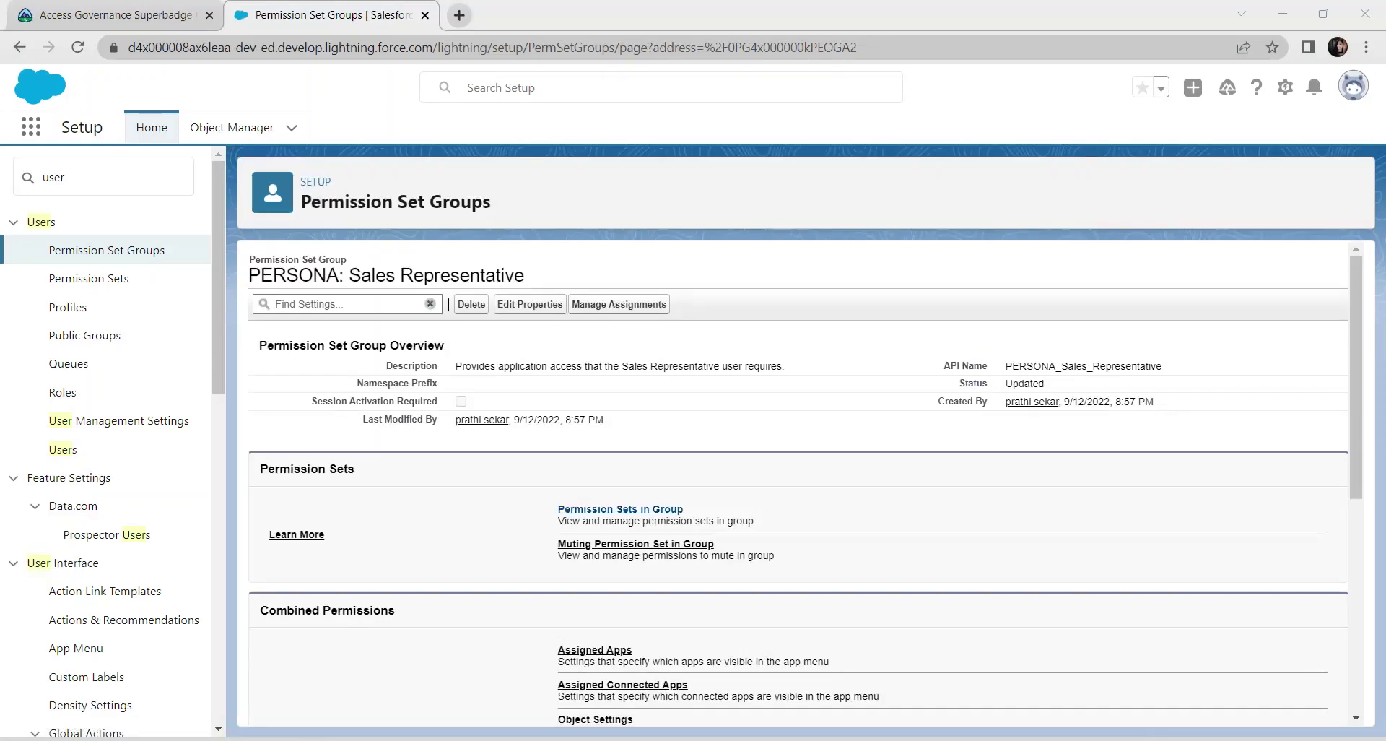
pyautogui.click(621, 509)
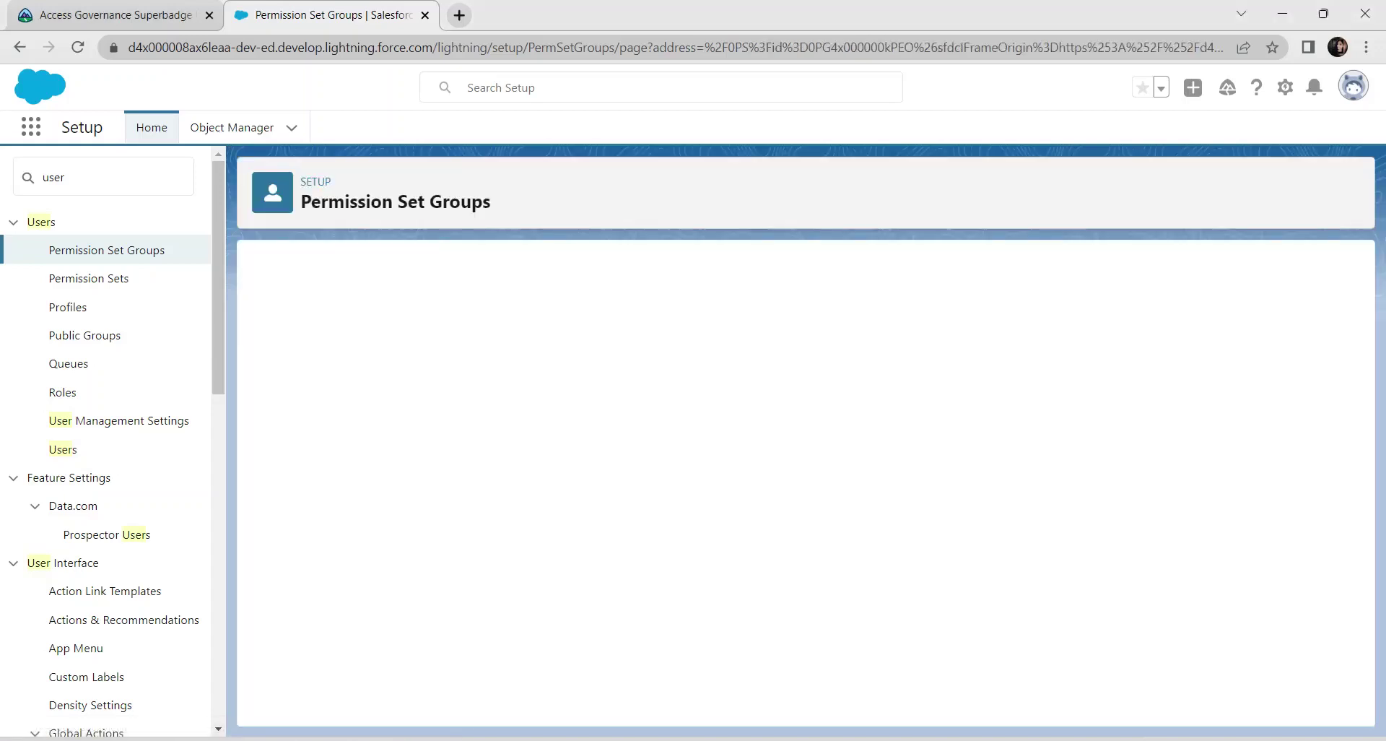
# - Remove the OPPORTUNITY: Sales - D permission set from the PERSONA: Sales Representative group
pyautogui.click(270, 443)
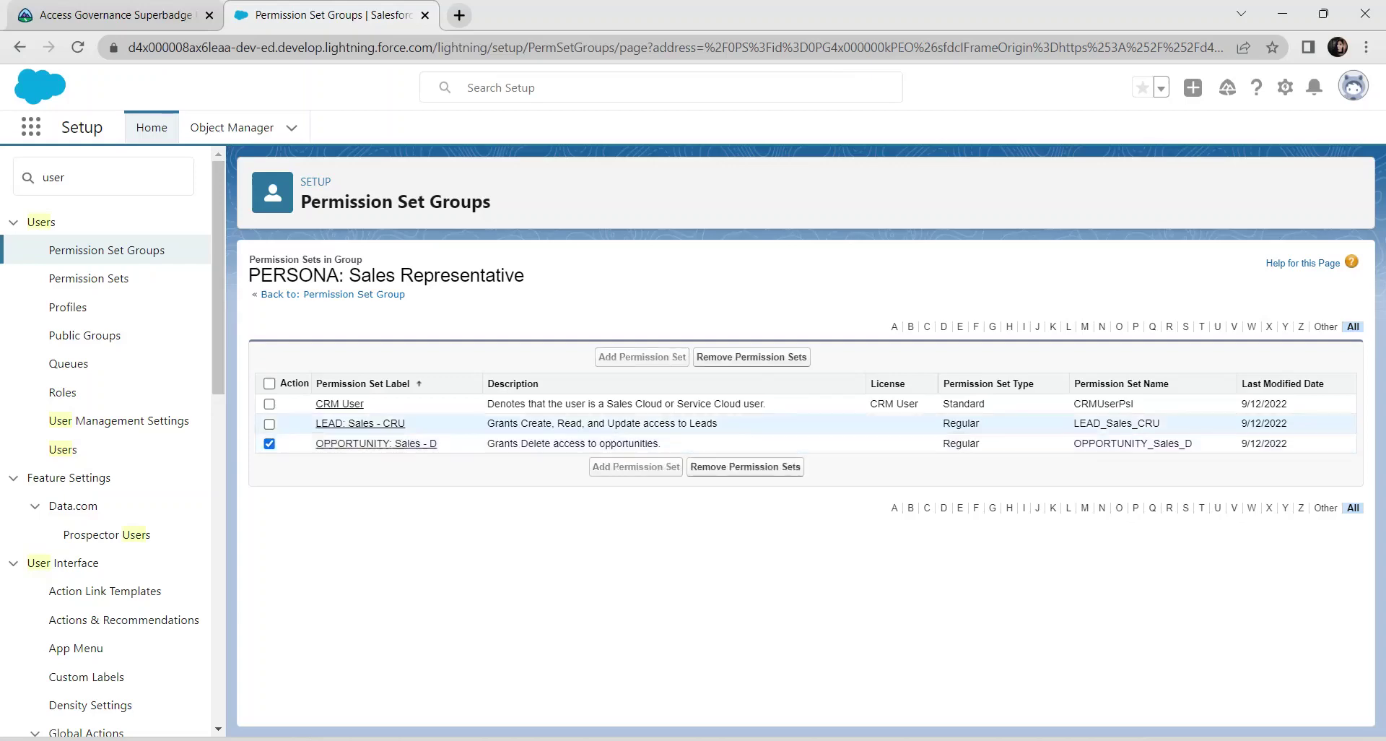
pyautogui.click(752, 357)
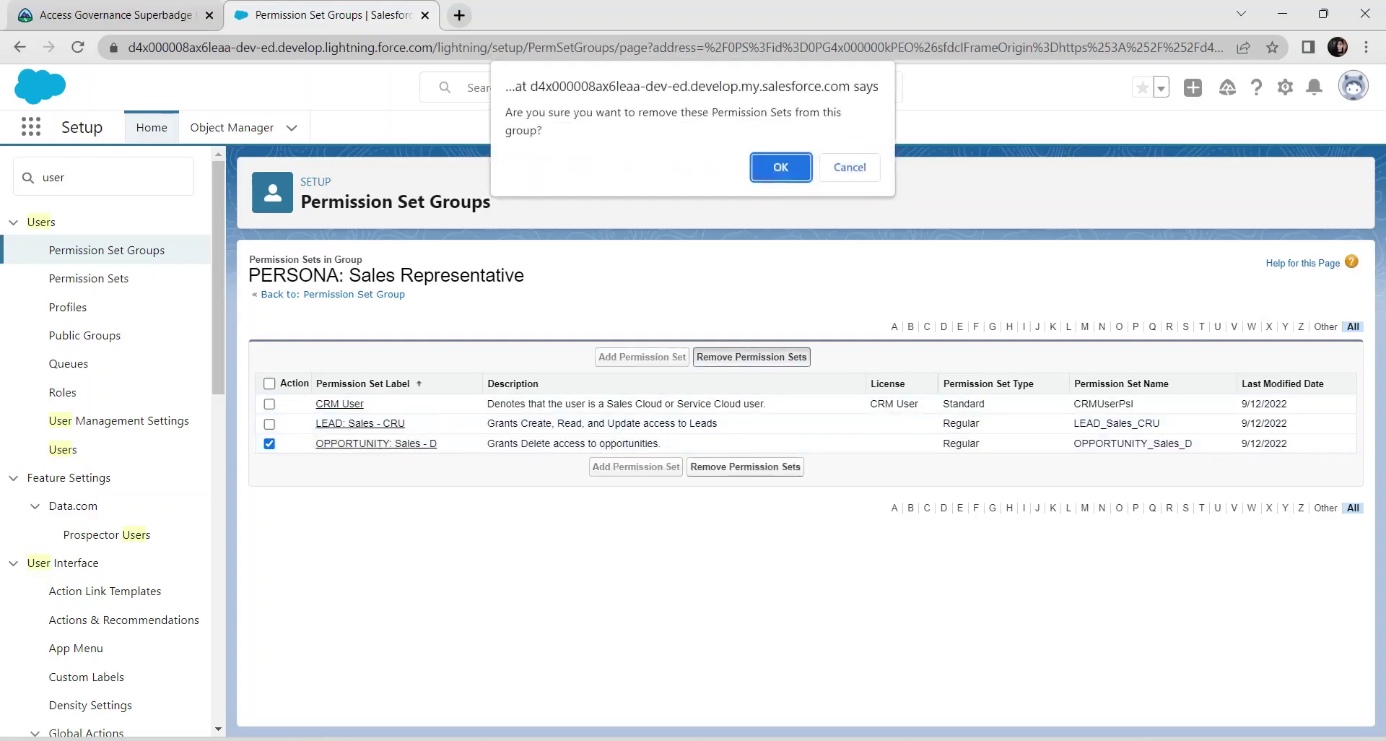
pyautogui.press('Return')
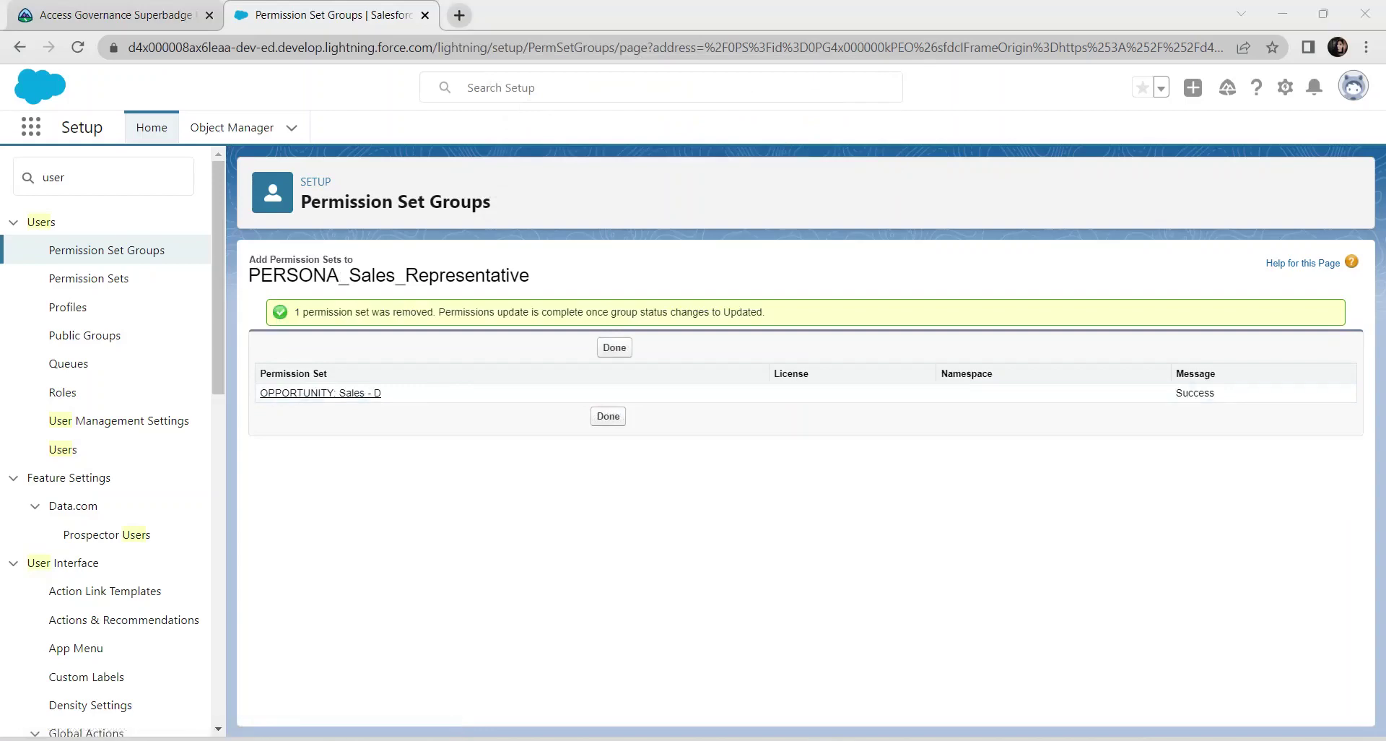
pyautogui.click(615, 348)
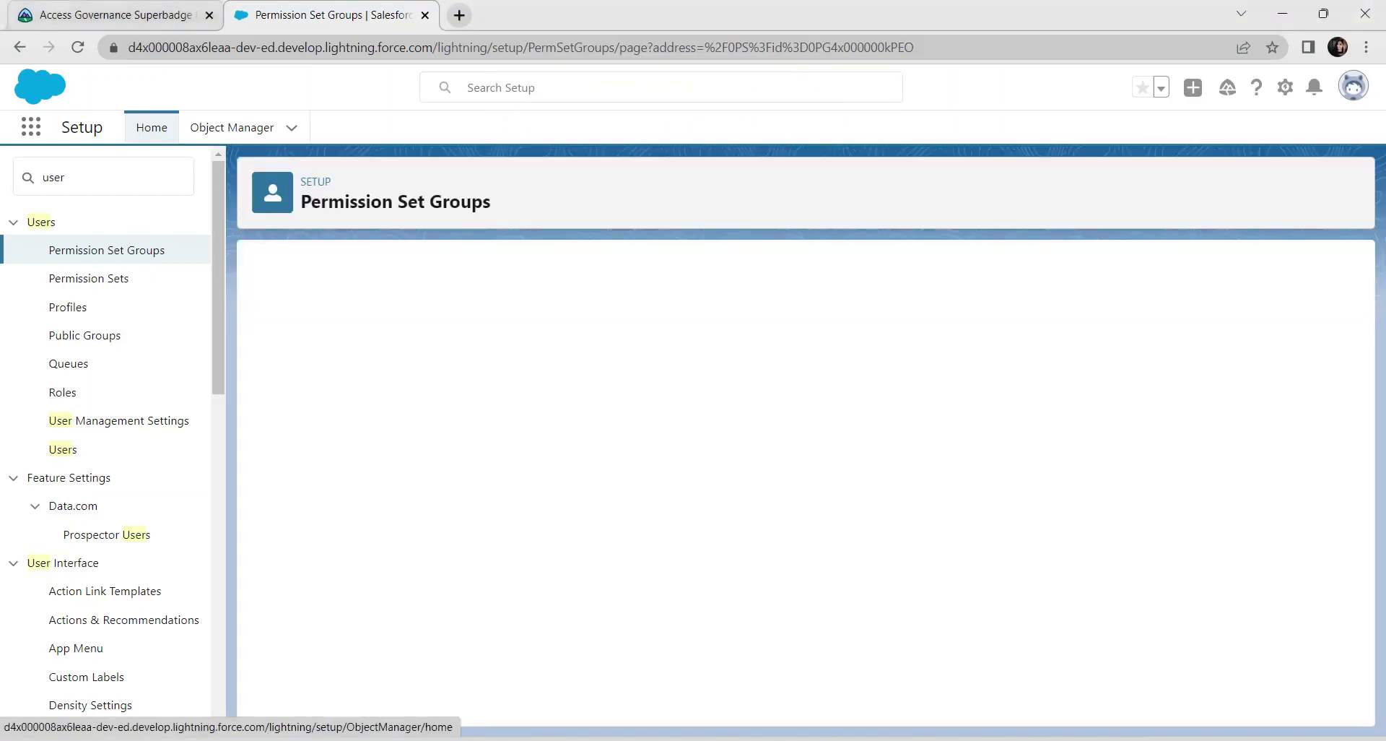
# - Switch to the Trailhead superbadge page and check the Audit Privileged Users challenge
pyautogui.click(115, 16)
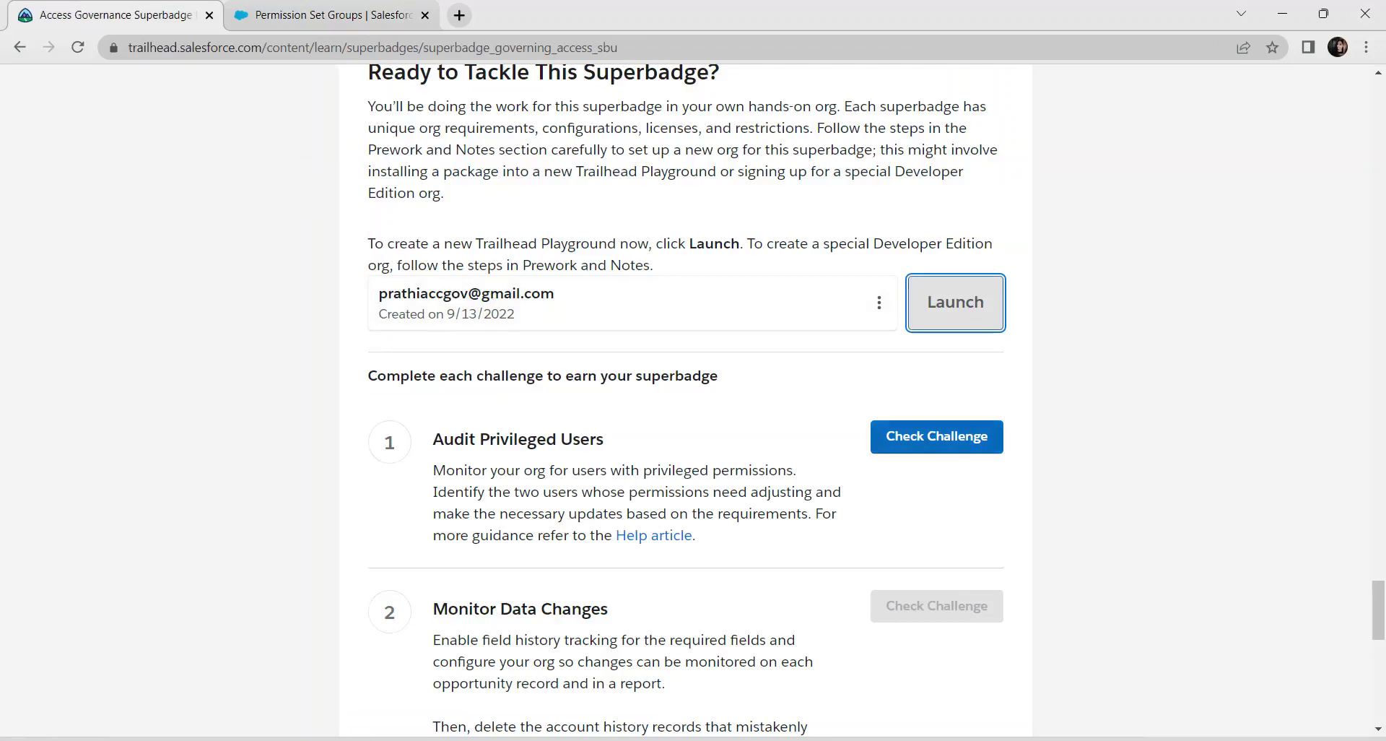
pyautogui.click(936, 437)
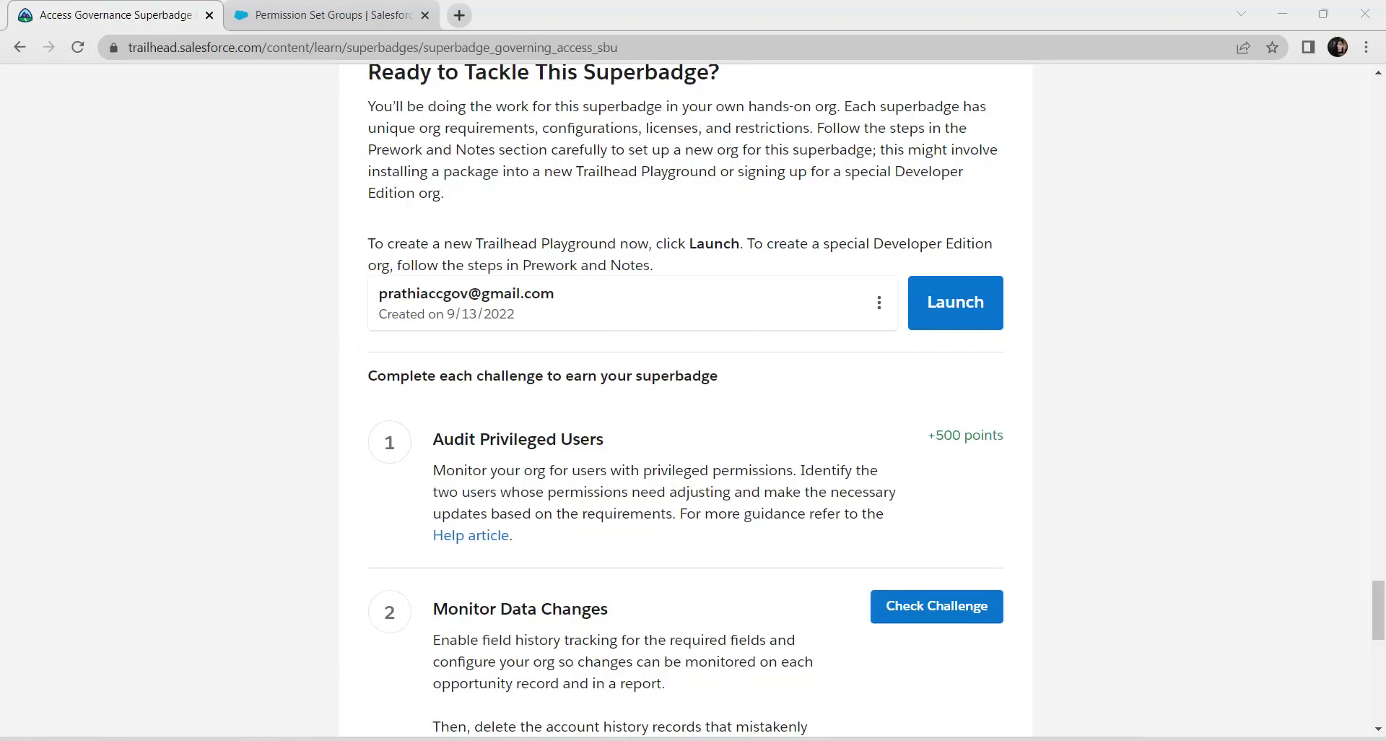
# - Switch back to the Salesforce Setup page and open the Opportunity object in Object Manager
pyautogui.click(339, 15)
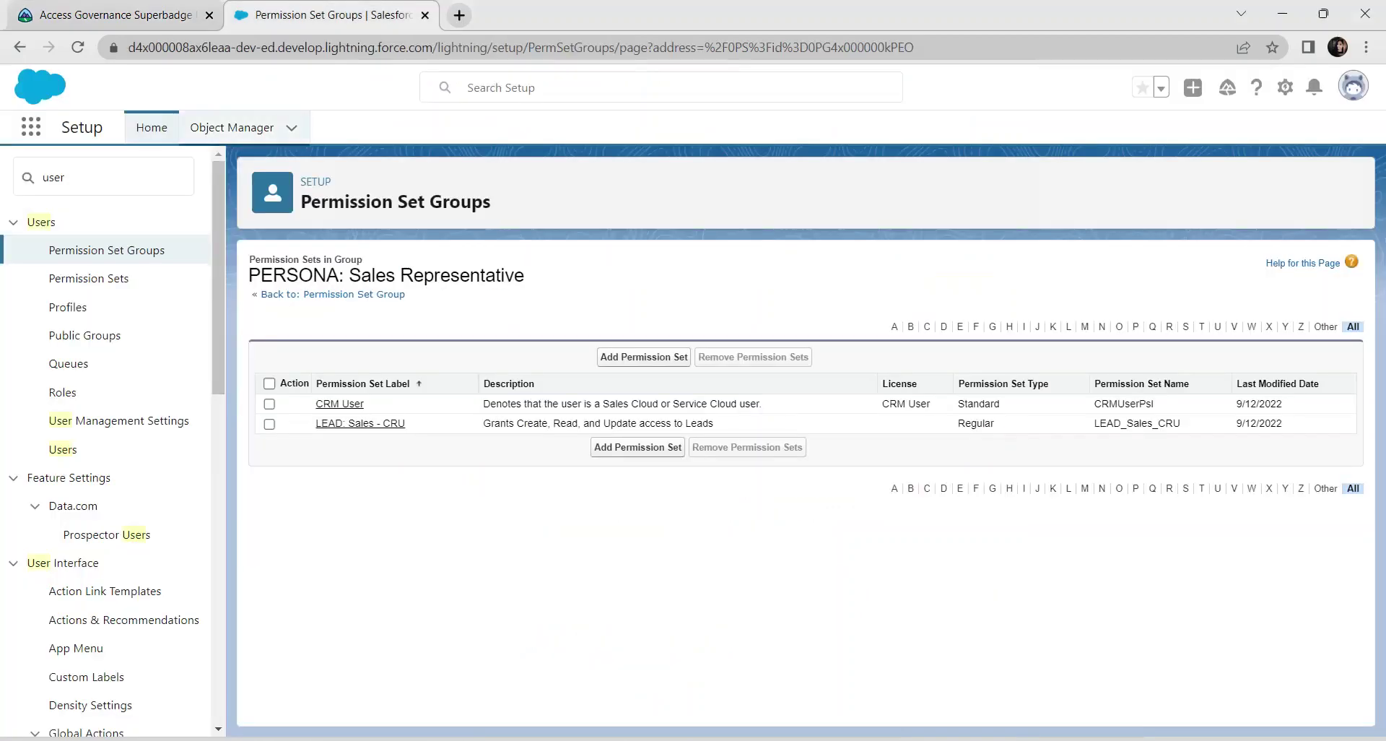
pyautogui.click(232, 128)
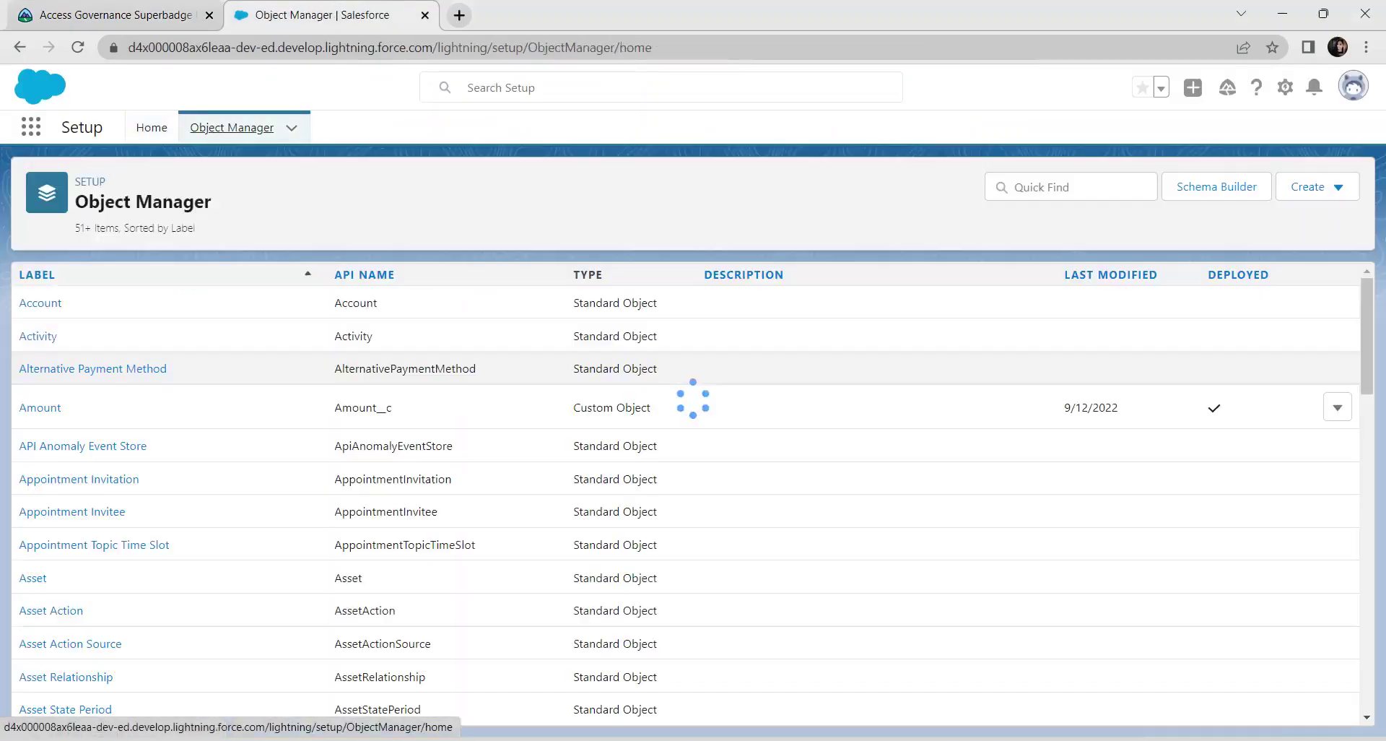
pyautogui.scroll(-10, 693, 491)
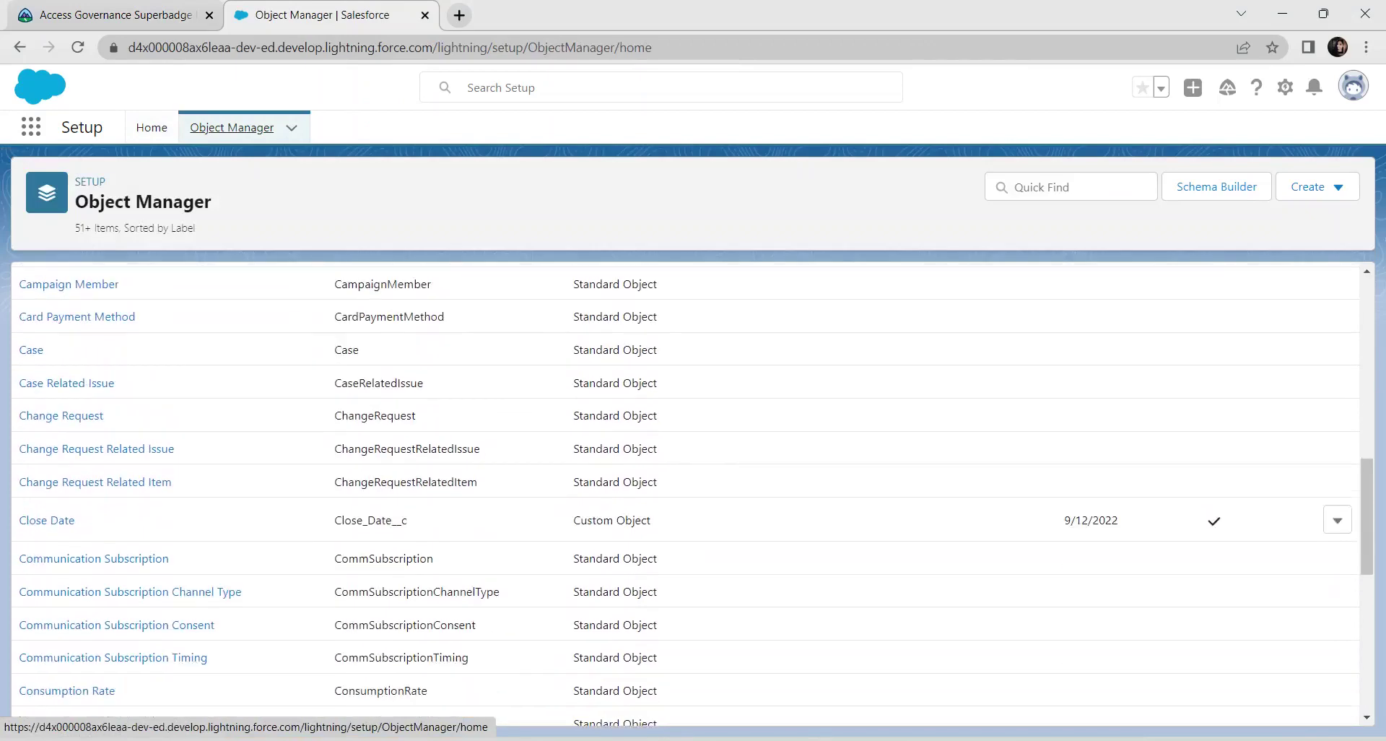
pyautogui.scroll(-8, 693, 434)
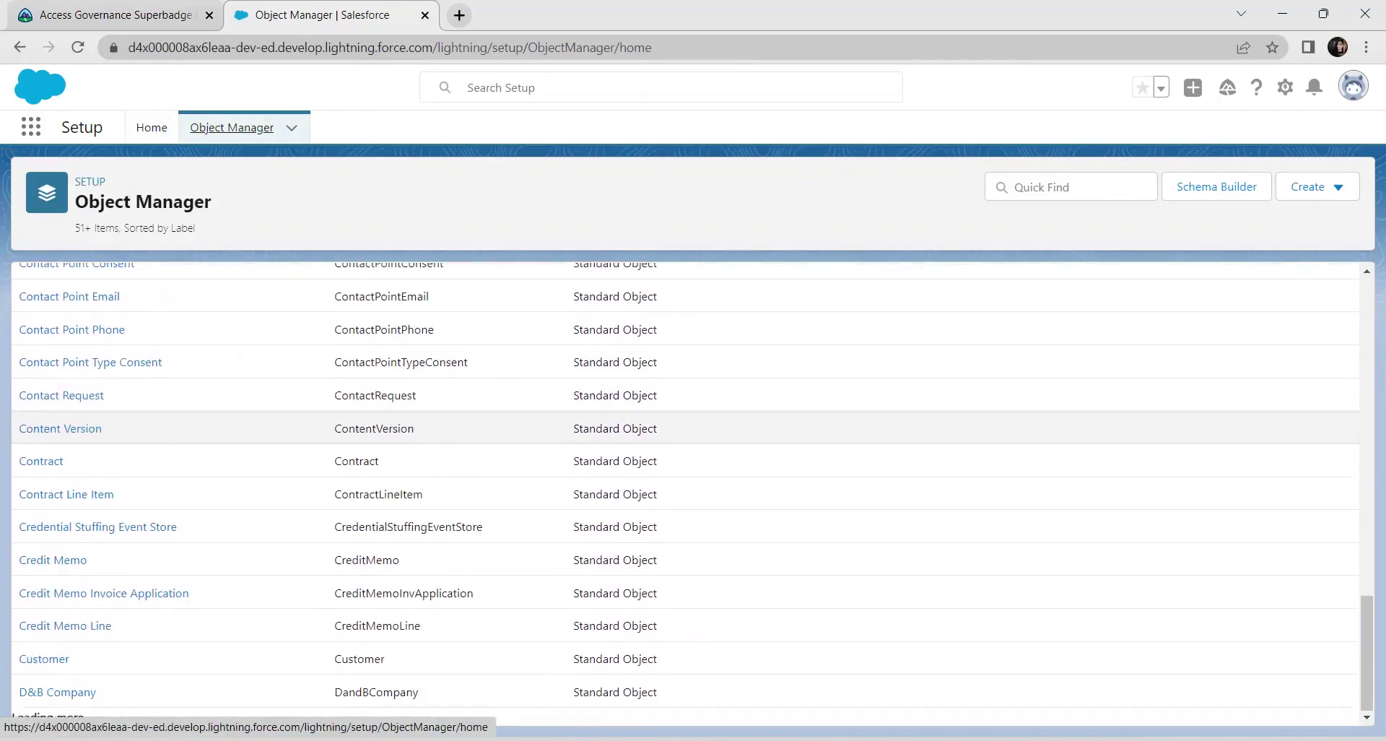
pyautogui.scroll(-10, 693, 426)
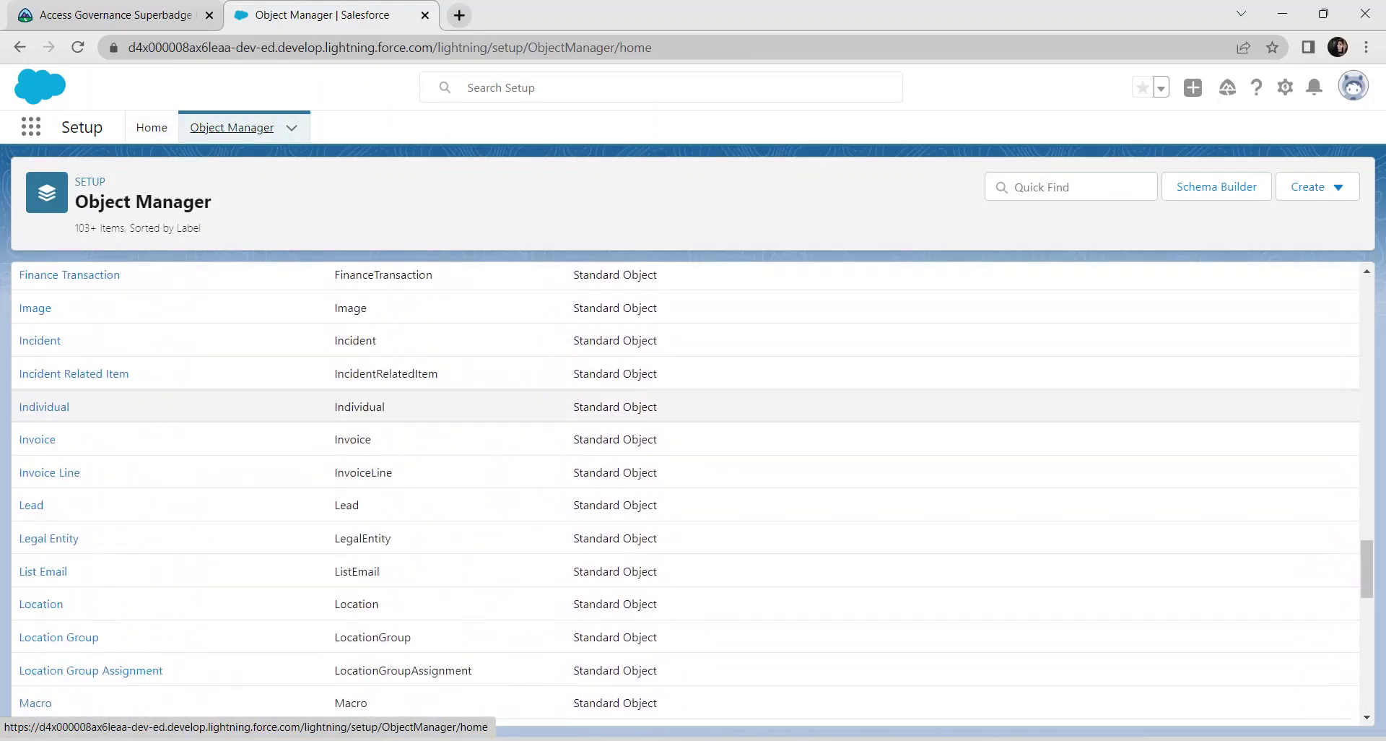
pyautogui.scroll(-5, 693, 433)
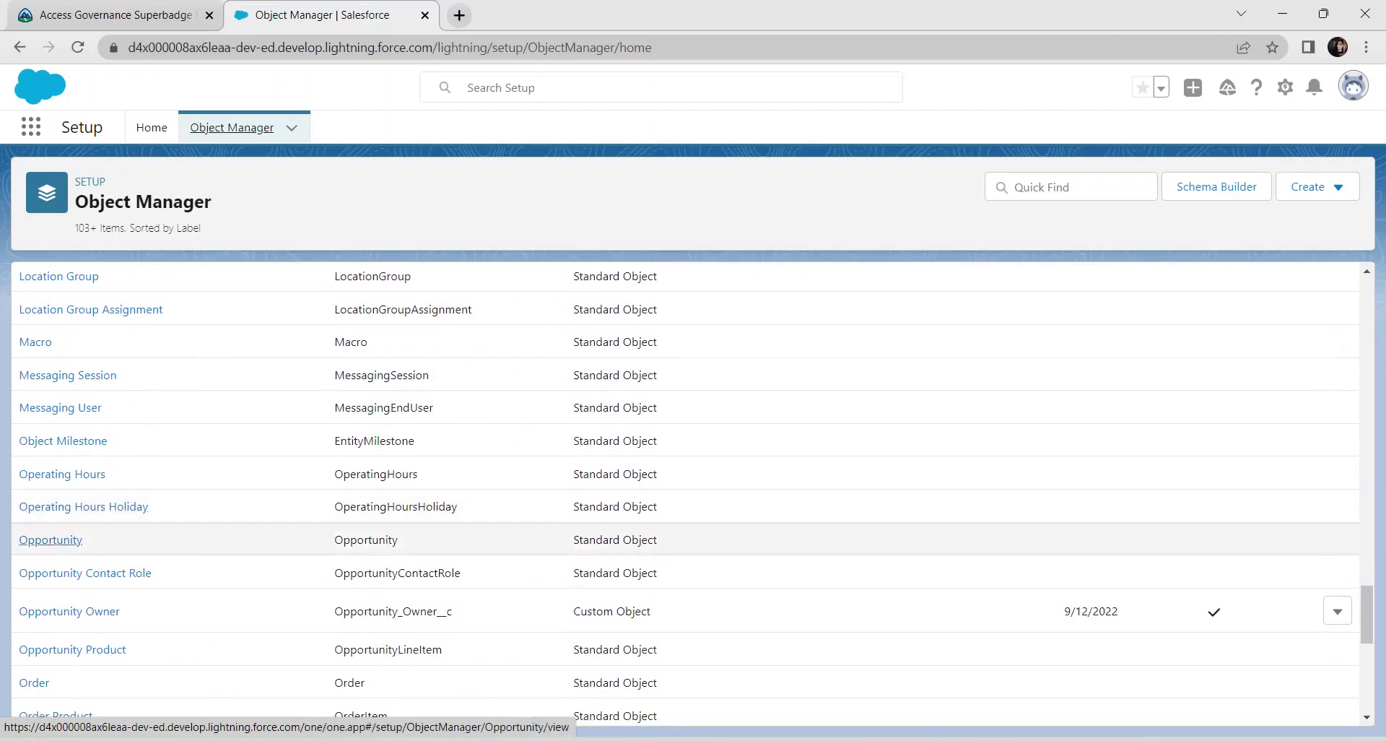
pyautogui.click(51, 540)
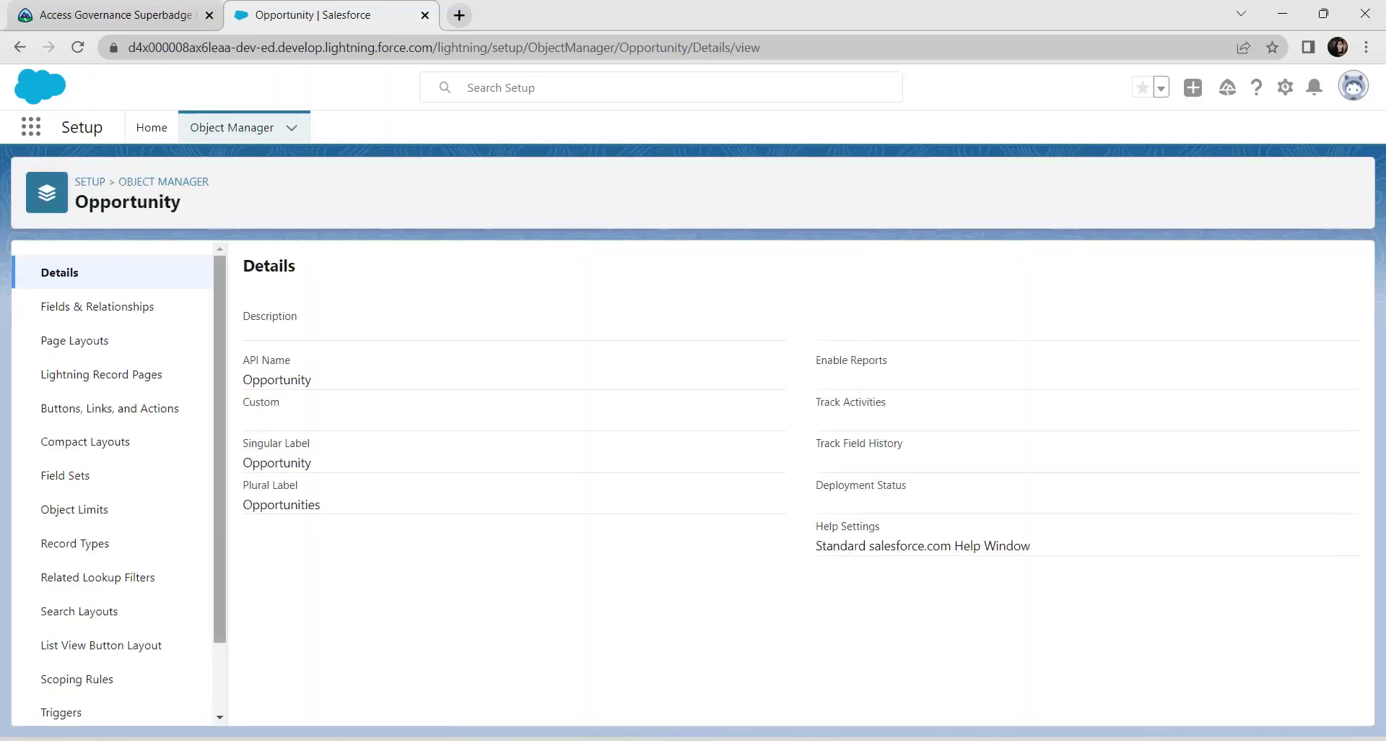
# - Enable history tracking for the Opportunity fields Close Date, Amount, Opportunity Owner and Stage, and save the tracking settings
pyautogui.click(96, 307)
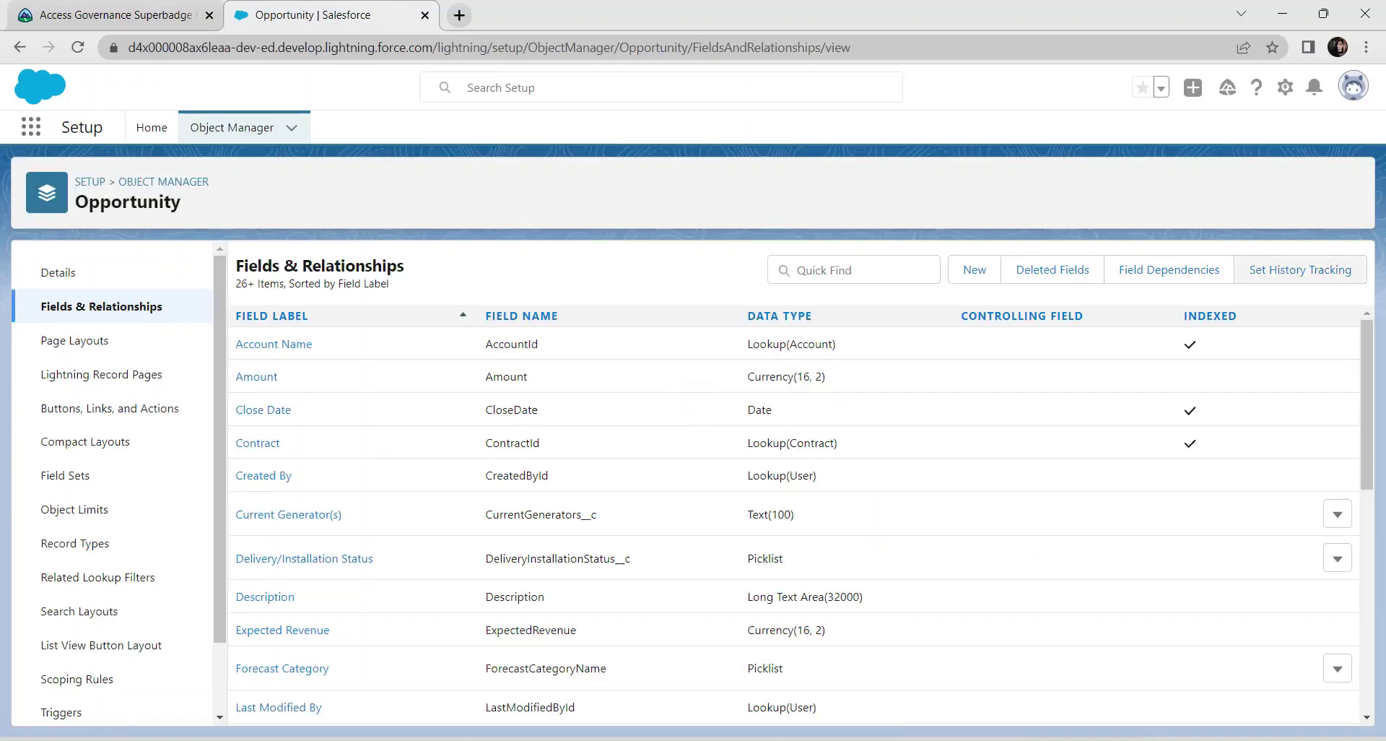
pyautogui.click(1301, 269)
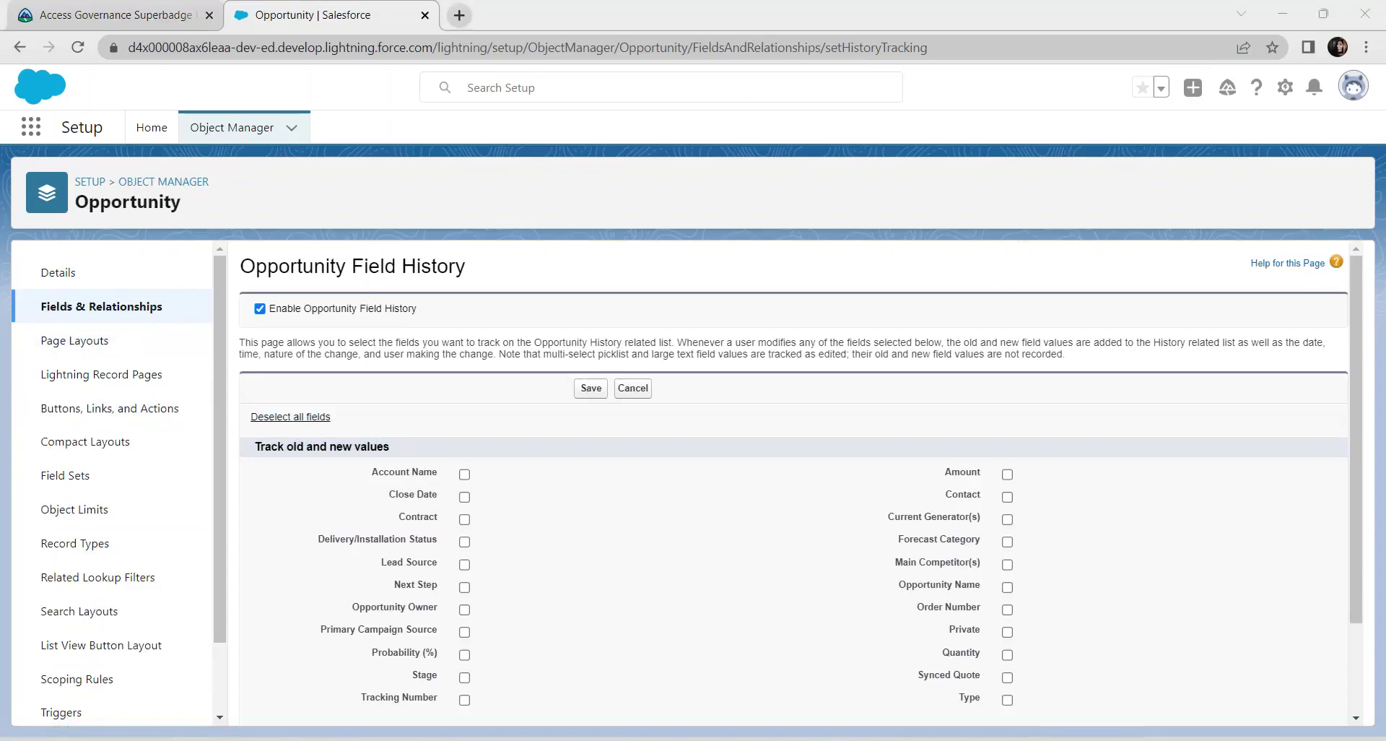
pyautogui.scroll(-1, 795, 484)
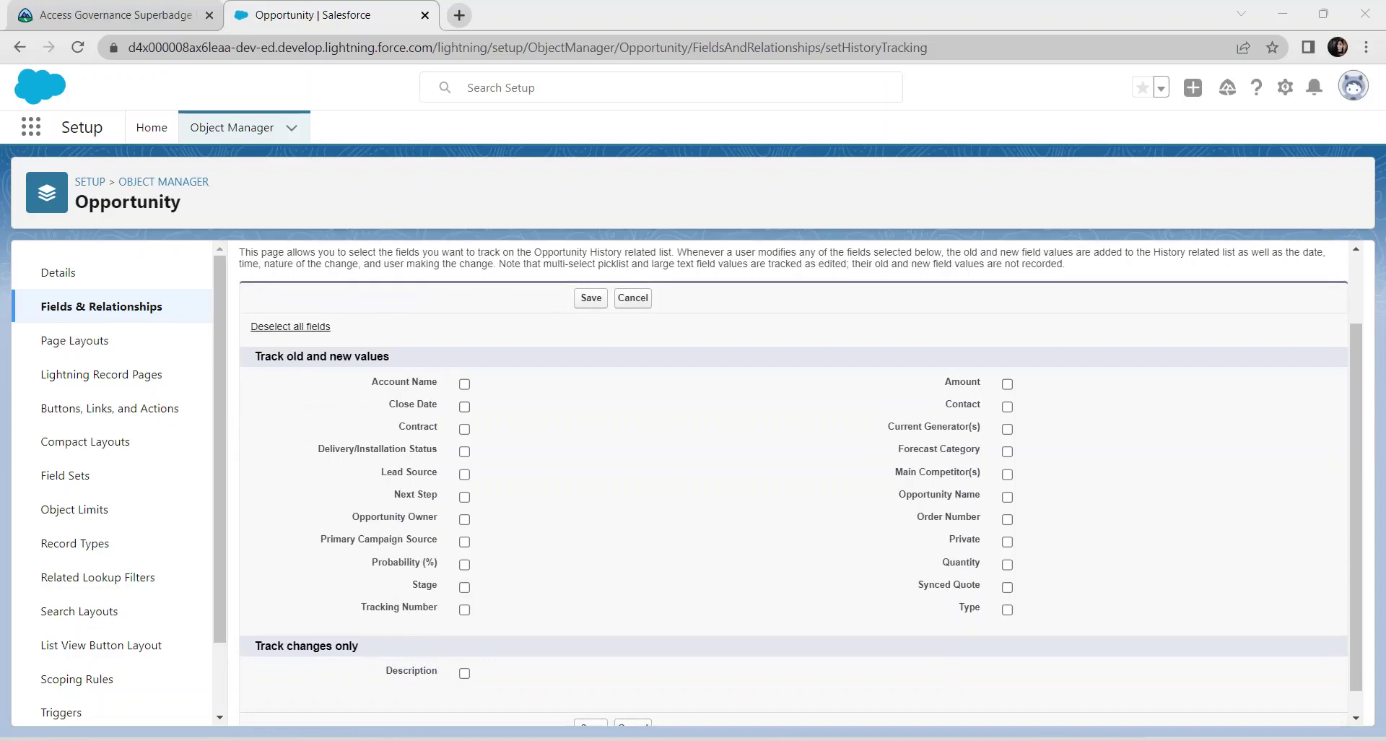
pyautogui.click(465, 406)
pyautogui.click(1008, 384)
pyautogui.click(464, 519)
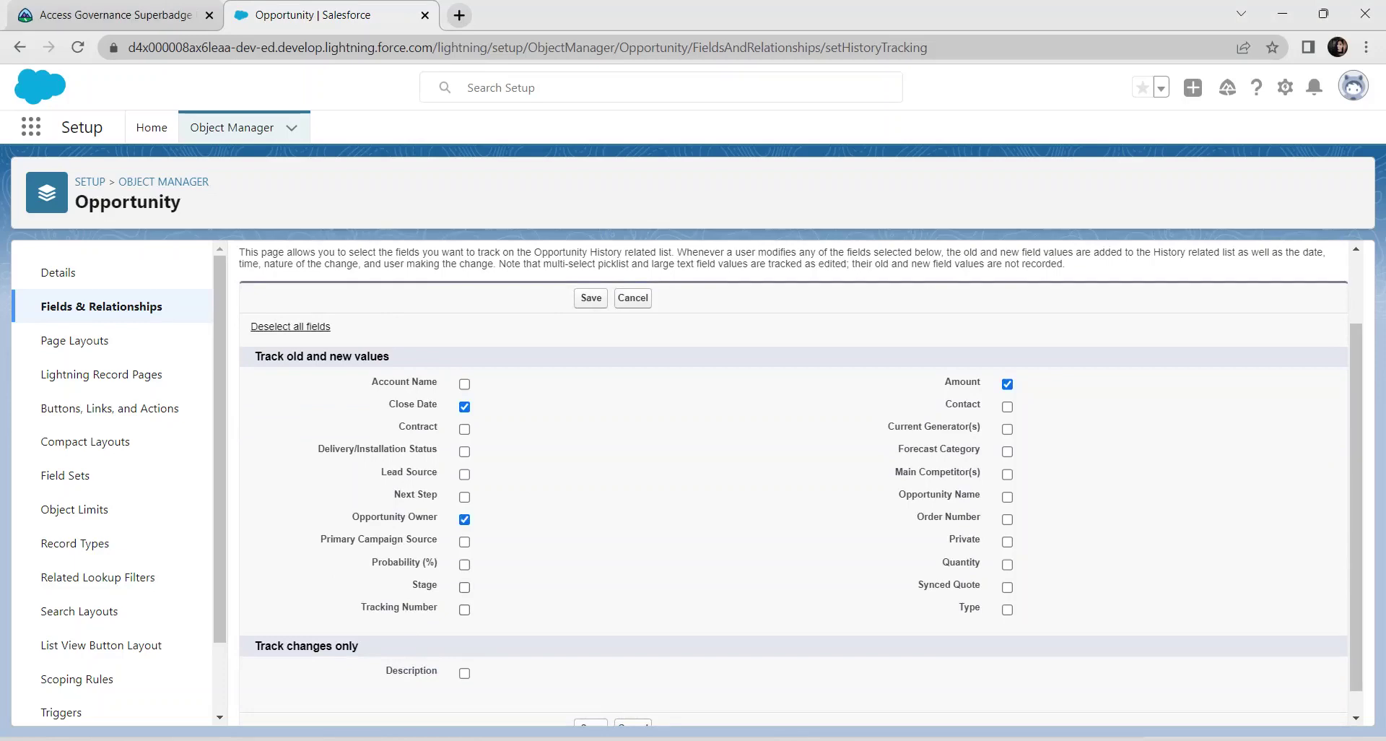
pyautogui.click(465, 587)
pyautogui.scroll(2, 800, 483)
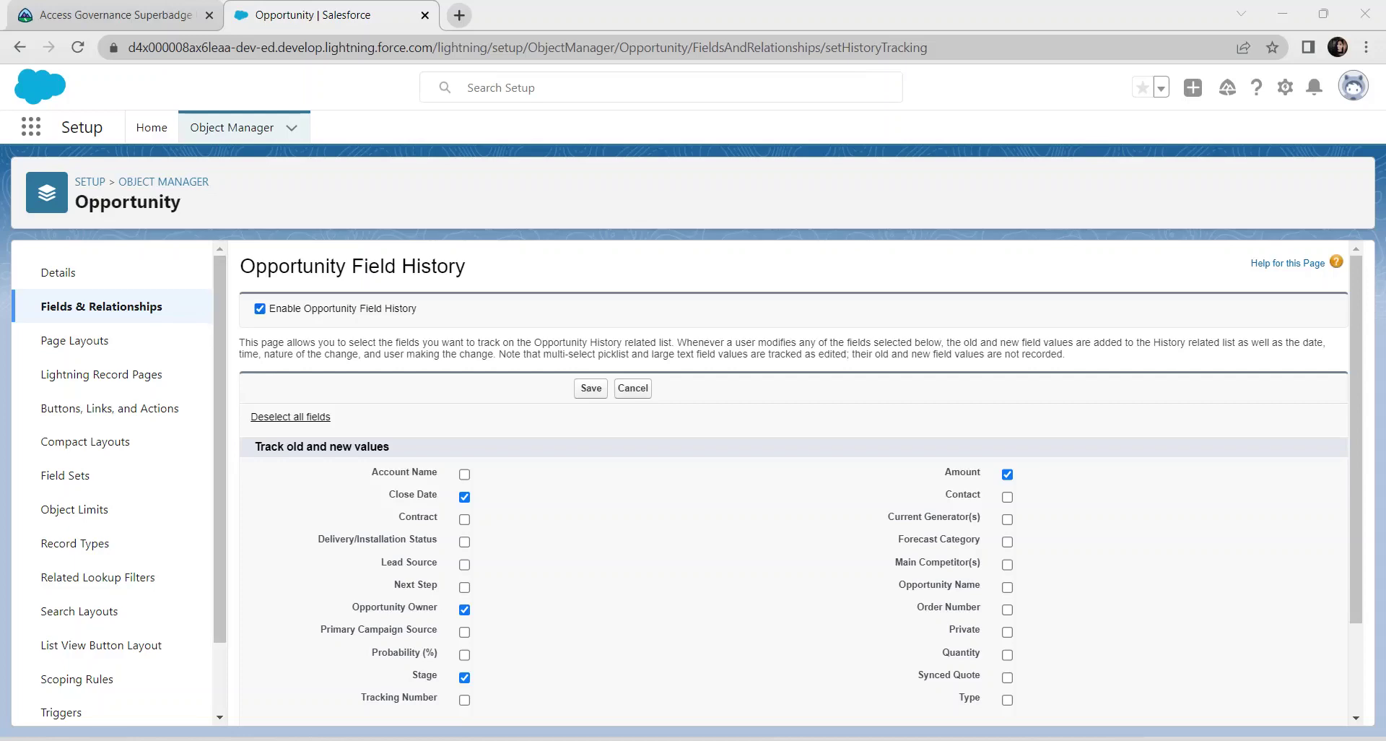
pyautogui.click(591, 388)
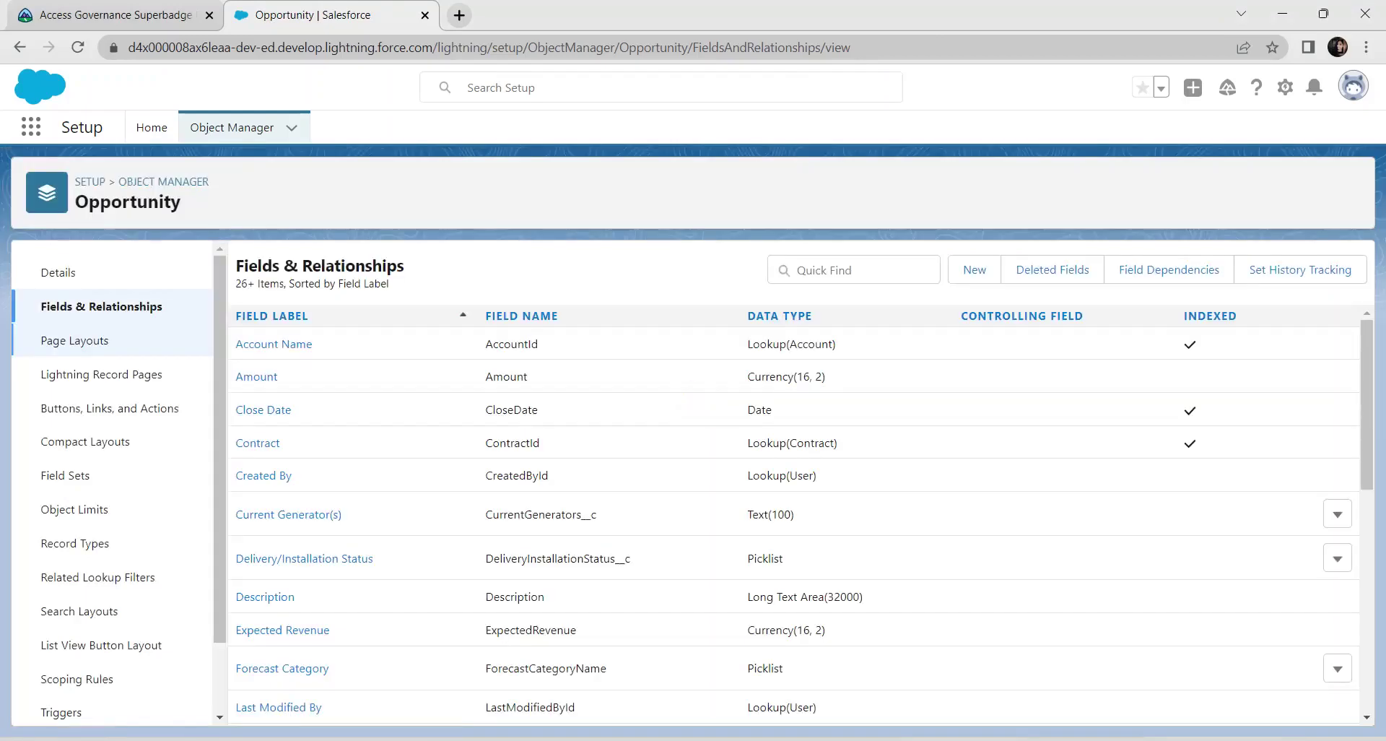
# - Add the Opportunity Field History related list to the Opportunity Layout above Products and save, overwriting users' related list customizations
pyautogui.click(75, 340)
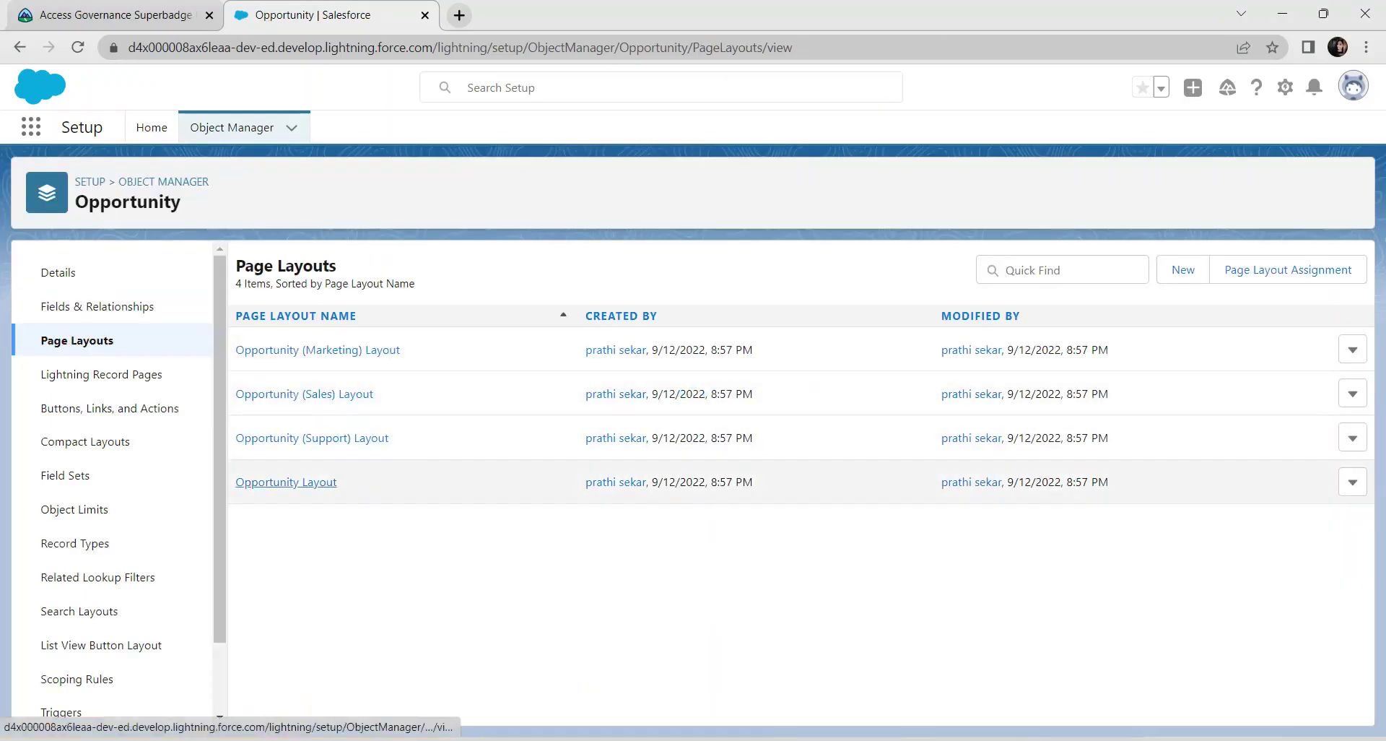
pyautogui.click(286, 482)
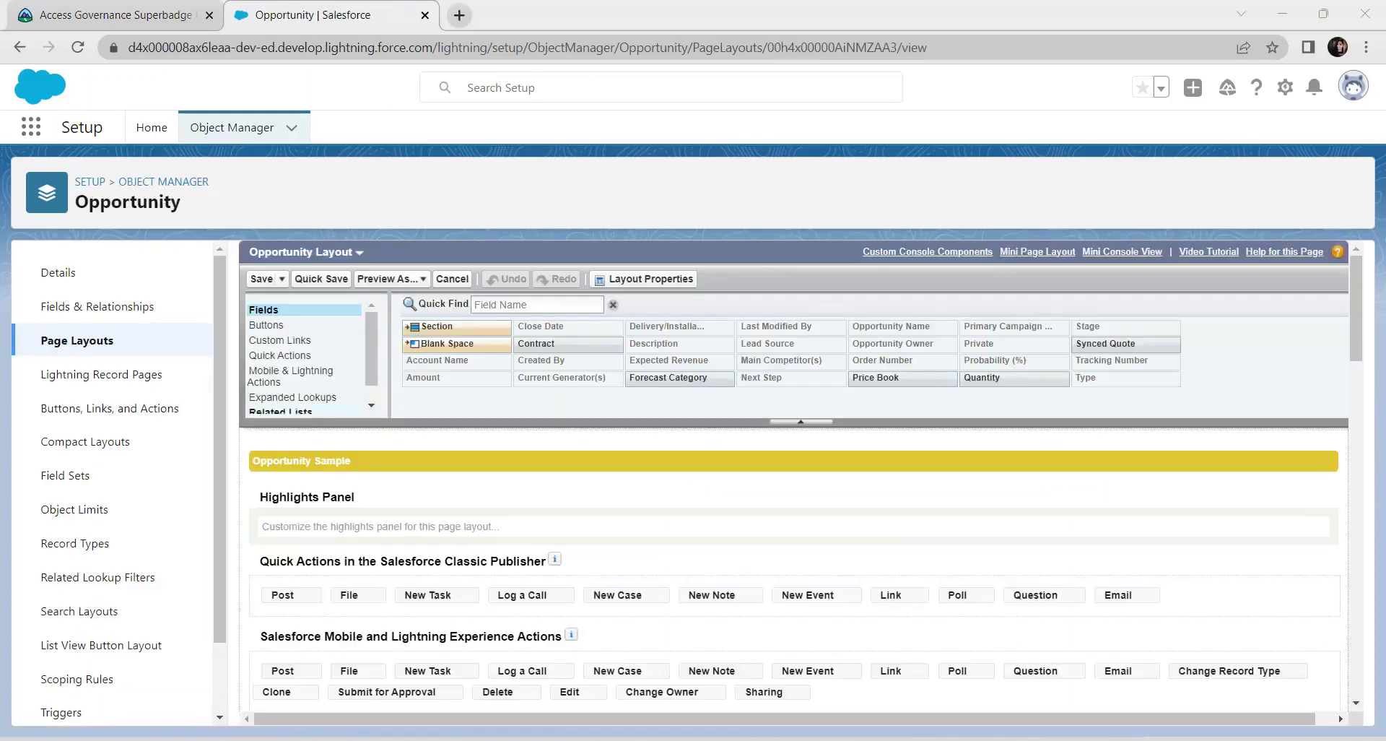
pyautogui.scroll(-1, 292, 370)
pyautogui.click(281, 391)
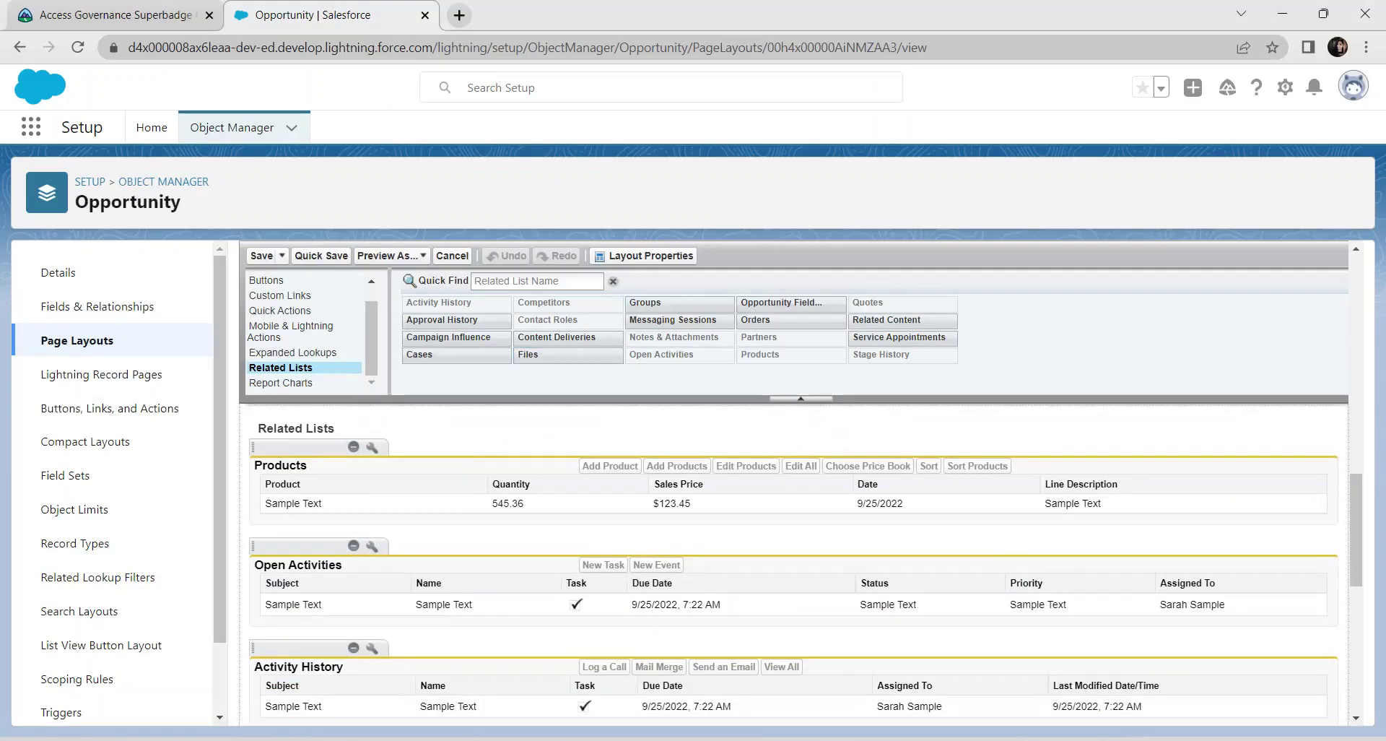
pyautogui.moveTo(790, 302); pyautogui.dragTo(357, 529)
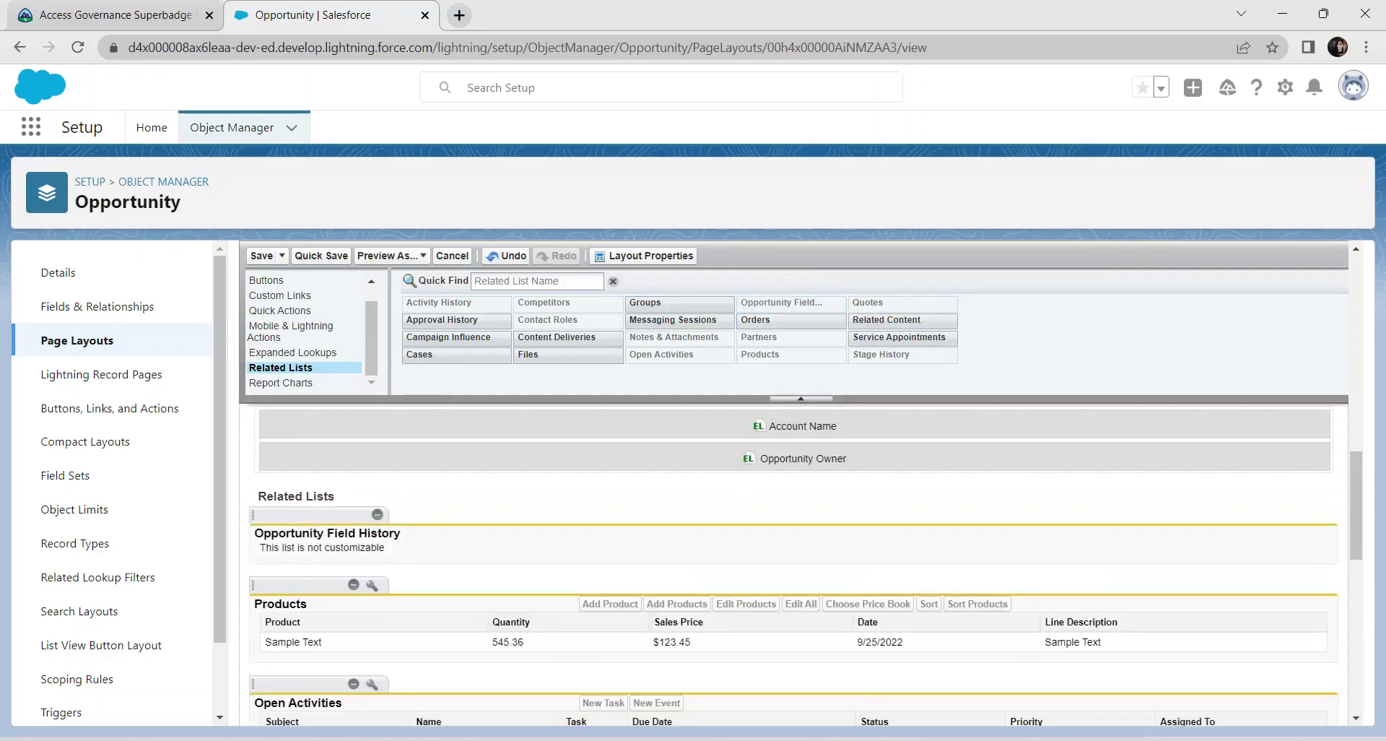
pyautogui.click(261, 255)
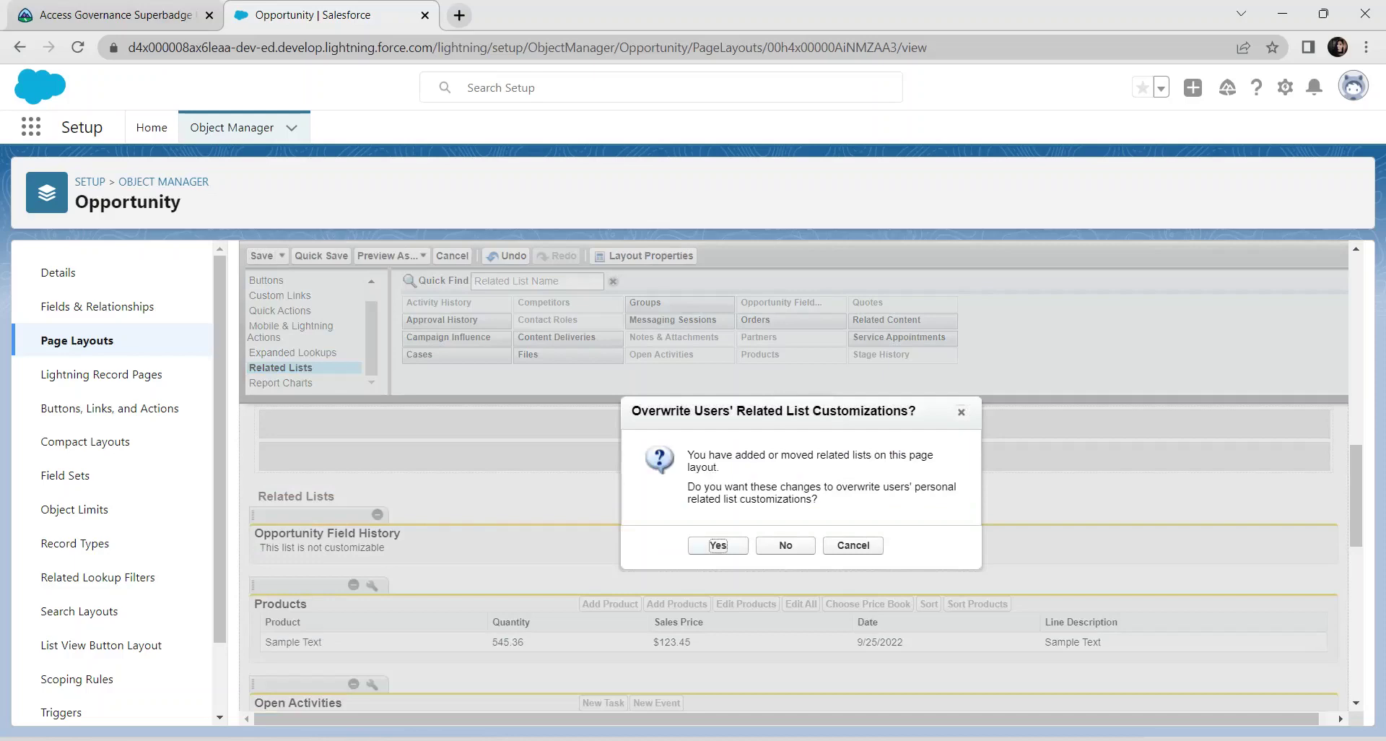
pyautogui.click(718, 545)
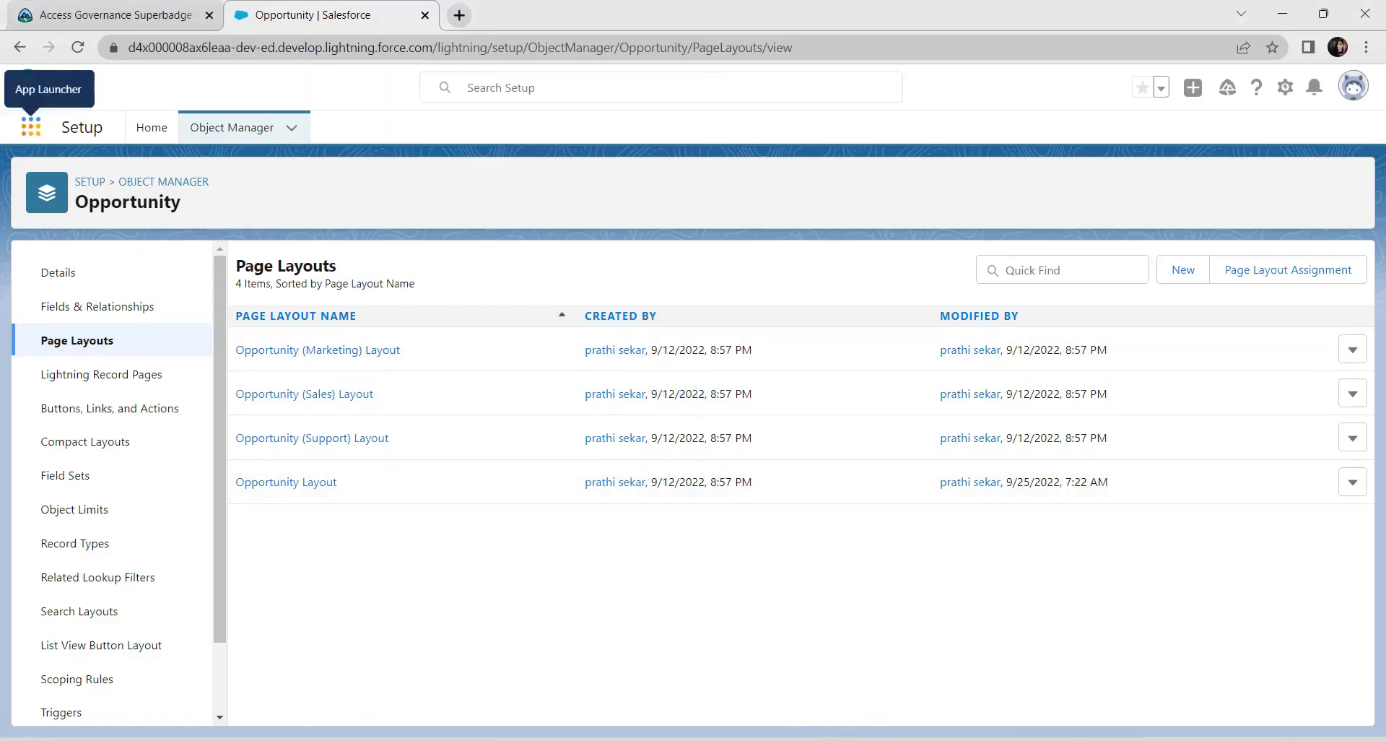
# - Find Reports among the org's apps and items and open the Reports page
pyautogui.click(31, 127)
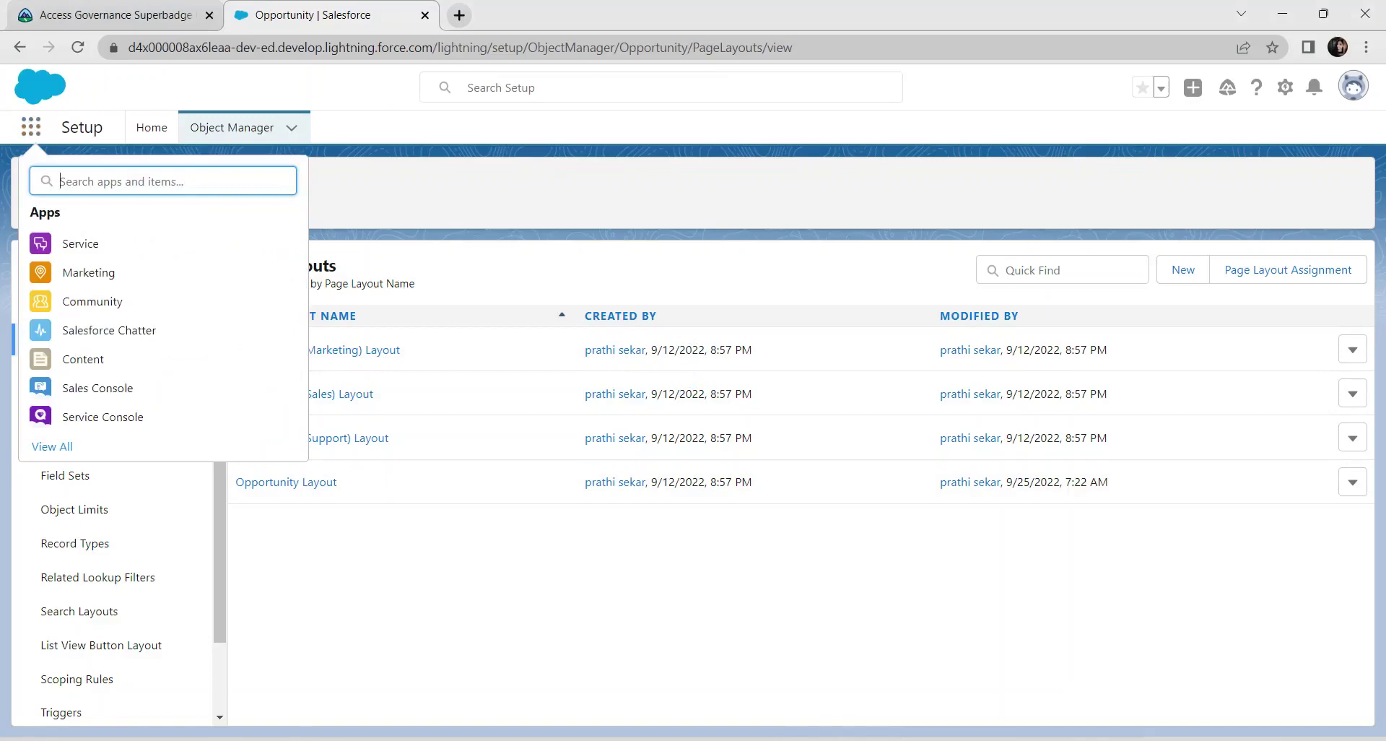
pyautogui.write('rel')
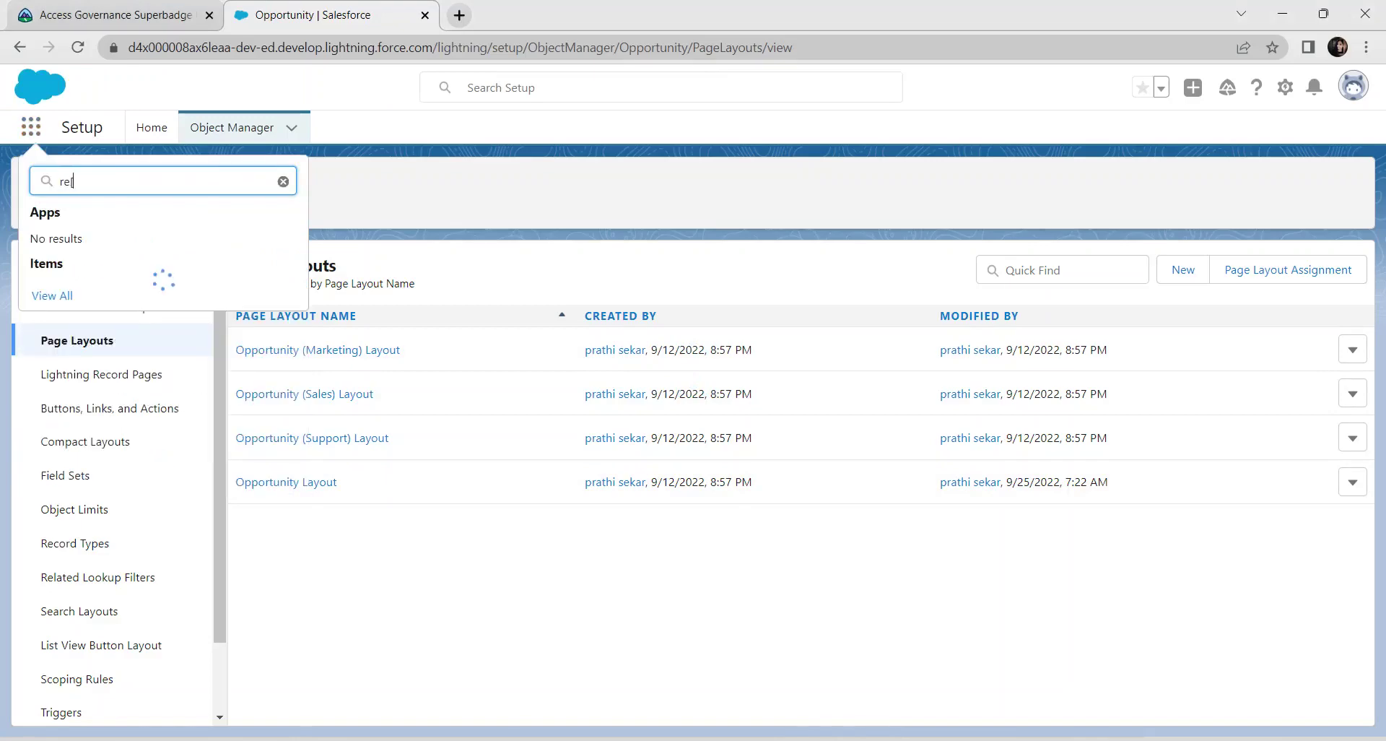
pyautogui.press('BackSpace')
pyautogui.write('po')
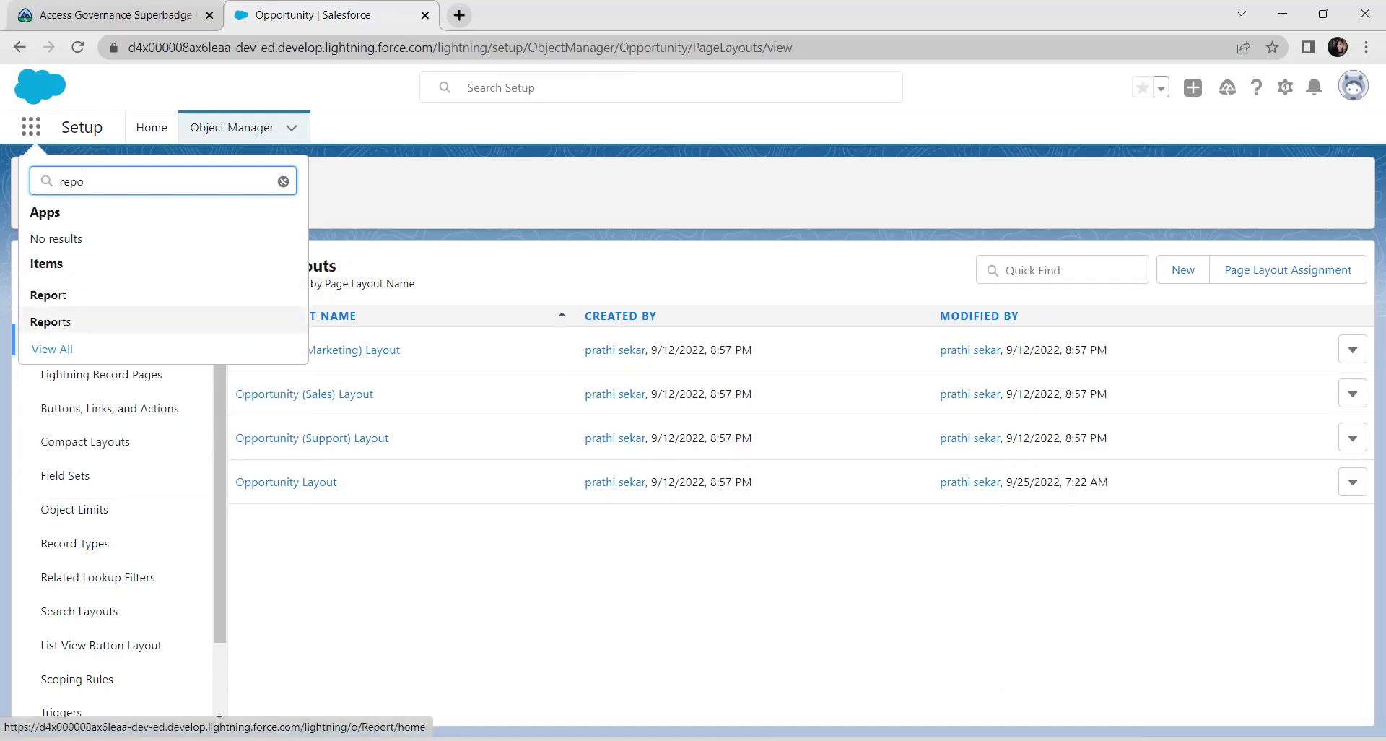
pyautogui.click(50, 322)
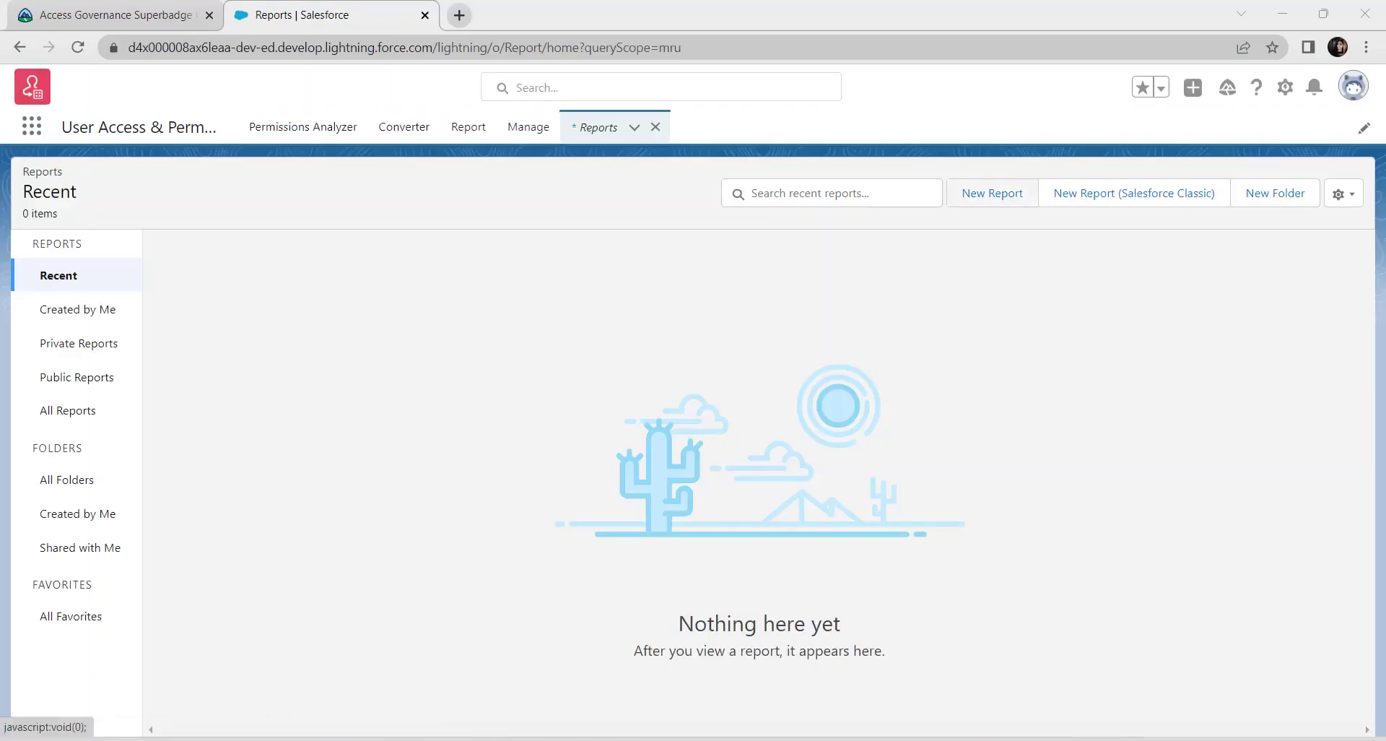
# - Start a new report based on the Opportunity Field History report type
pyautogui.click(992, 193)
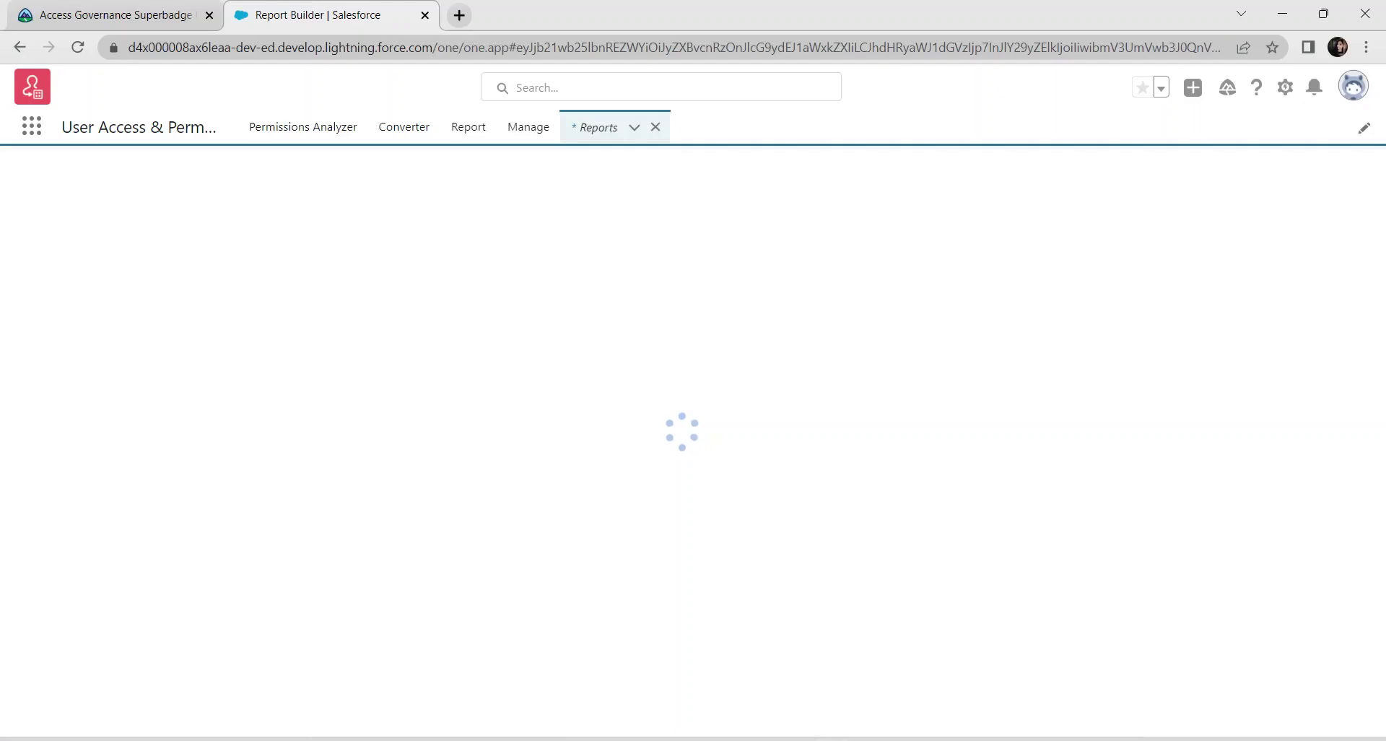
pyautogui.scroll(-8, 722, 459)
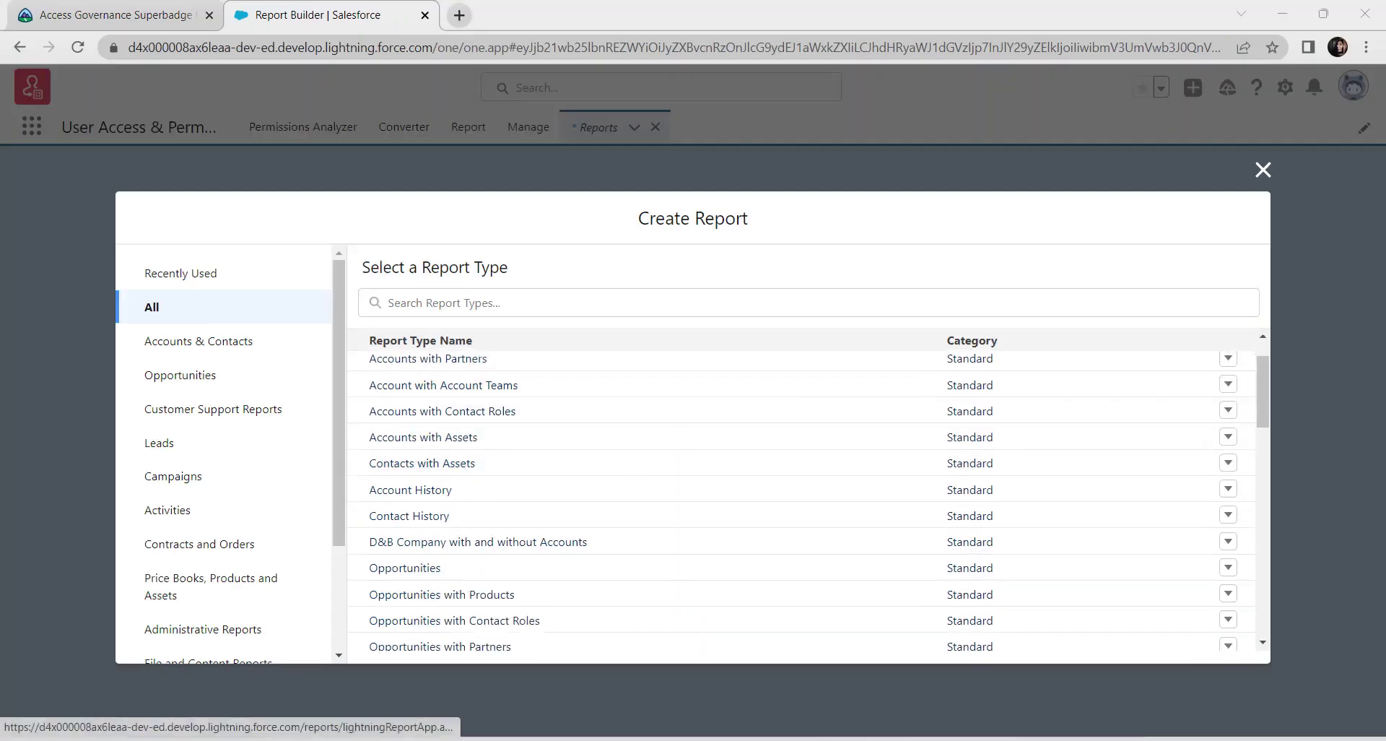
pyautogui.scroll(-5, 723, 460)
pyautogui.scroll(2, 722, 459)
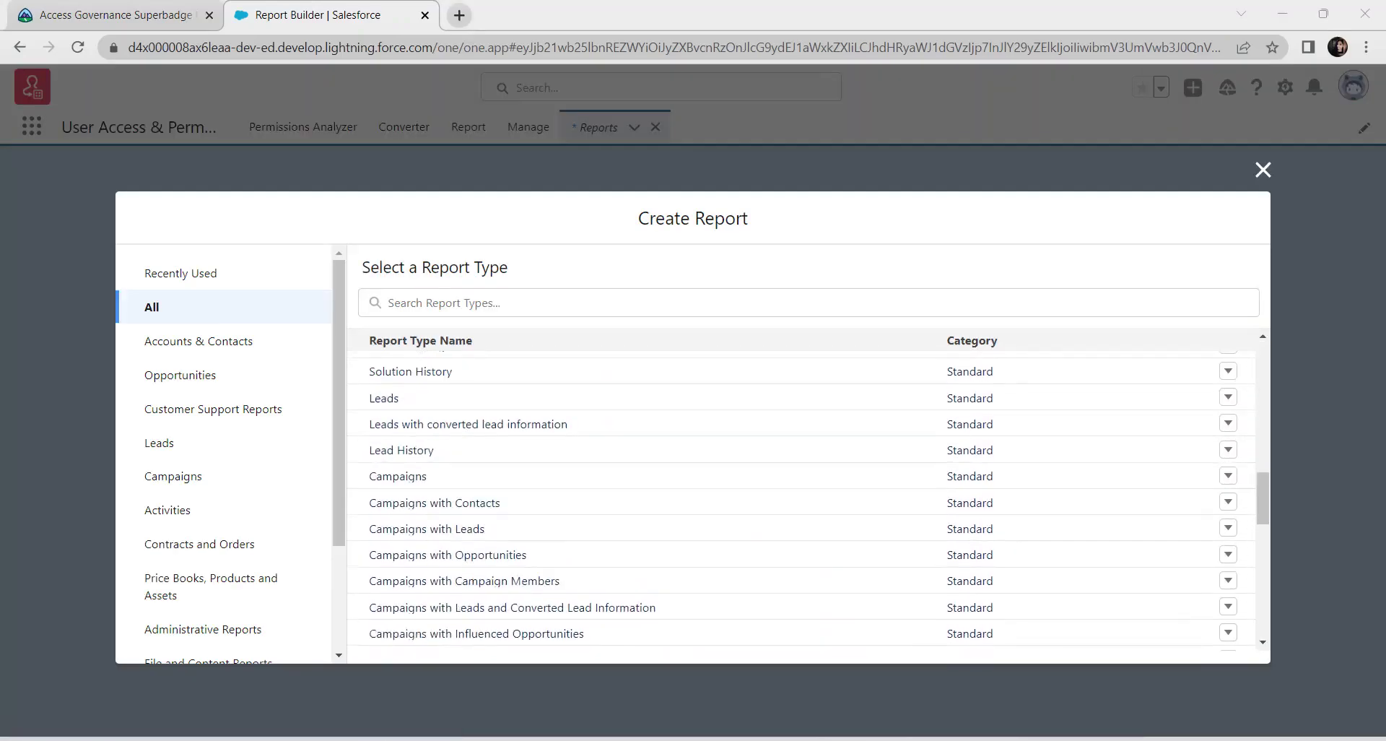
pyautogui.scroll(3, 722, 459)
pyautogui.scroll(-5, 722, 459)
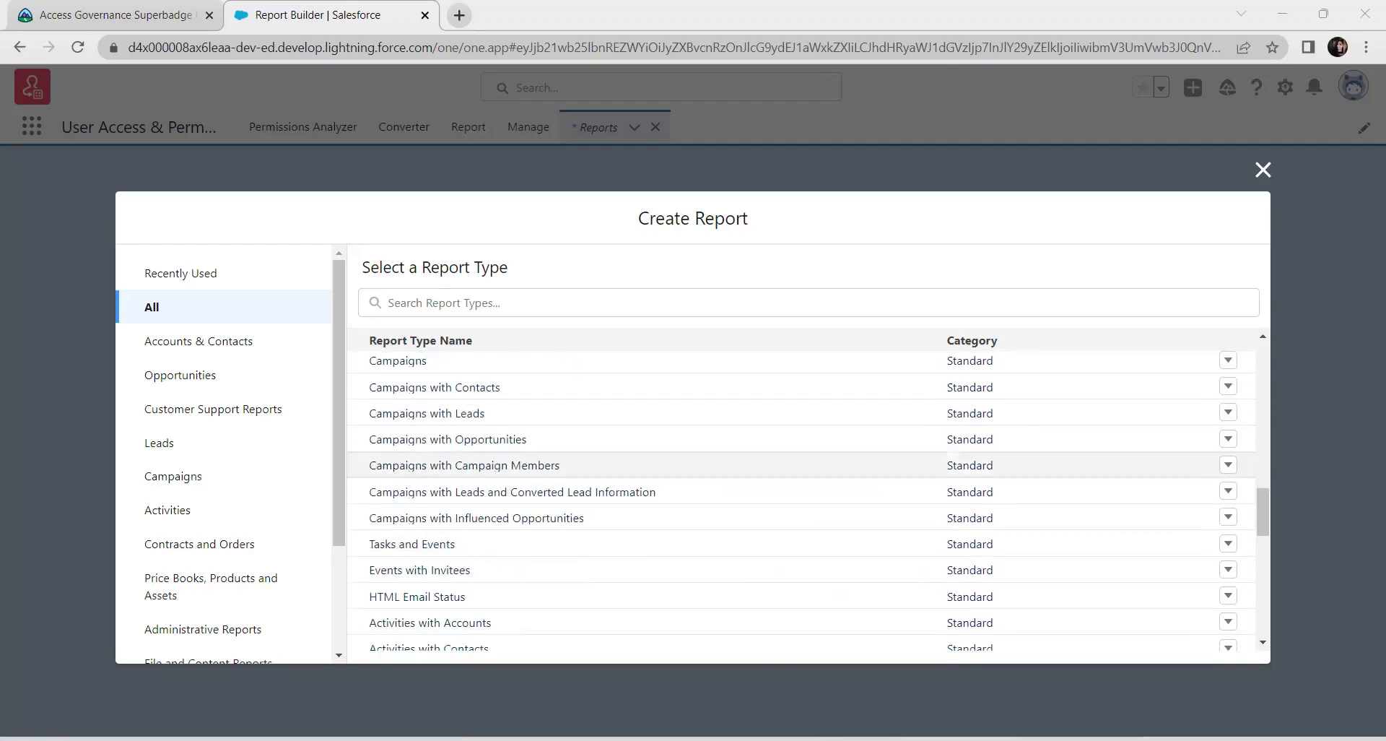
pyautogui.scroll(-15, 722, 460)
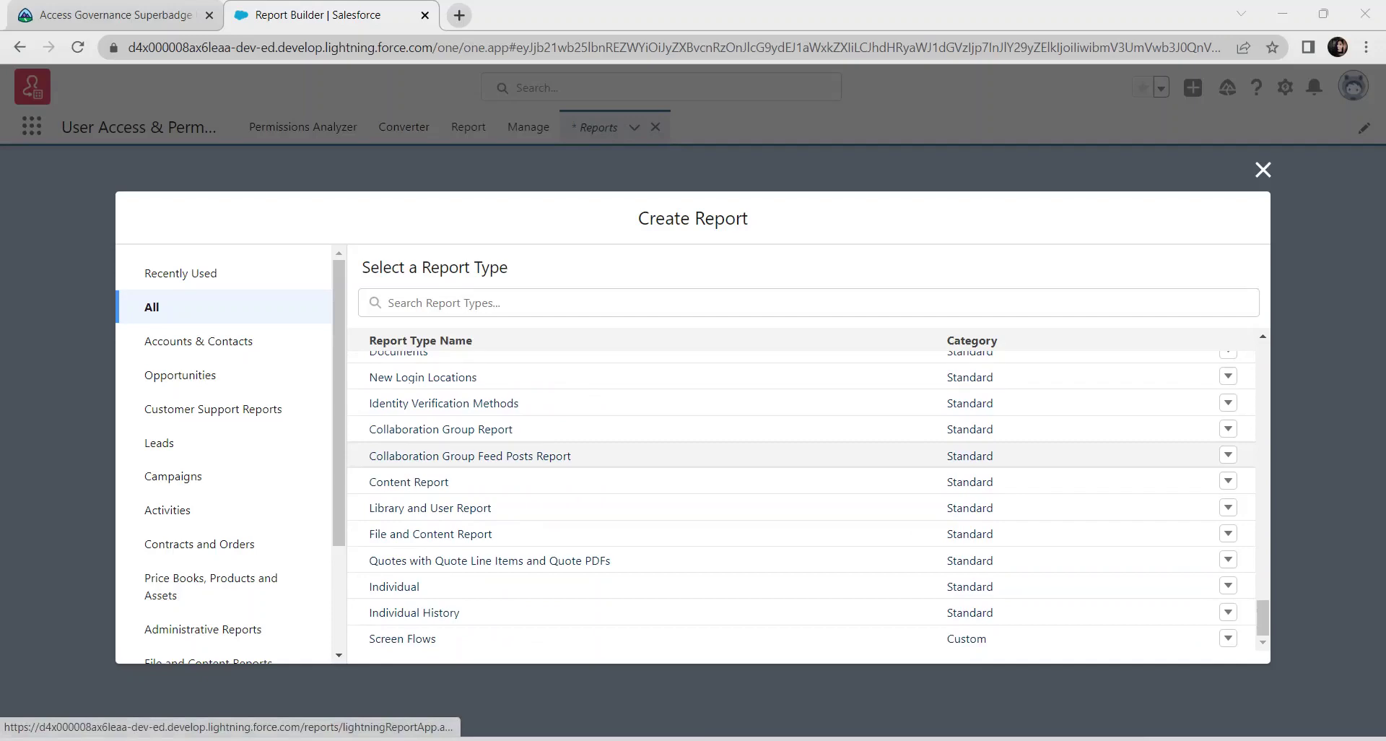
pyautogui.scroll(5, 722, 458)
pyautogui.scroll(8, 722, 458)
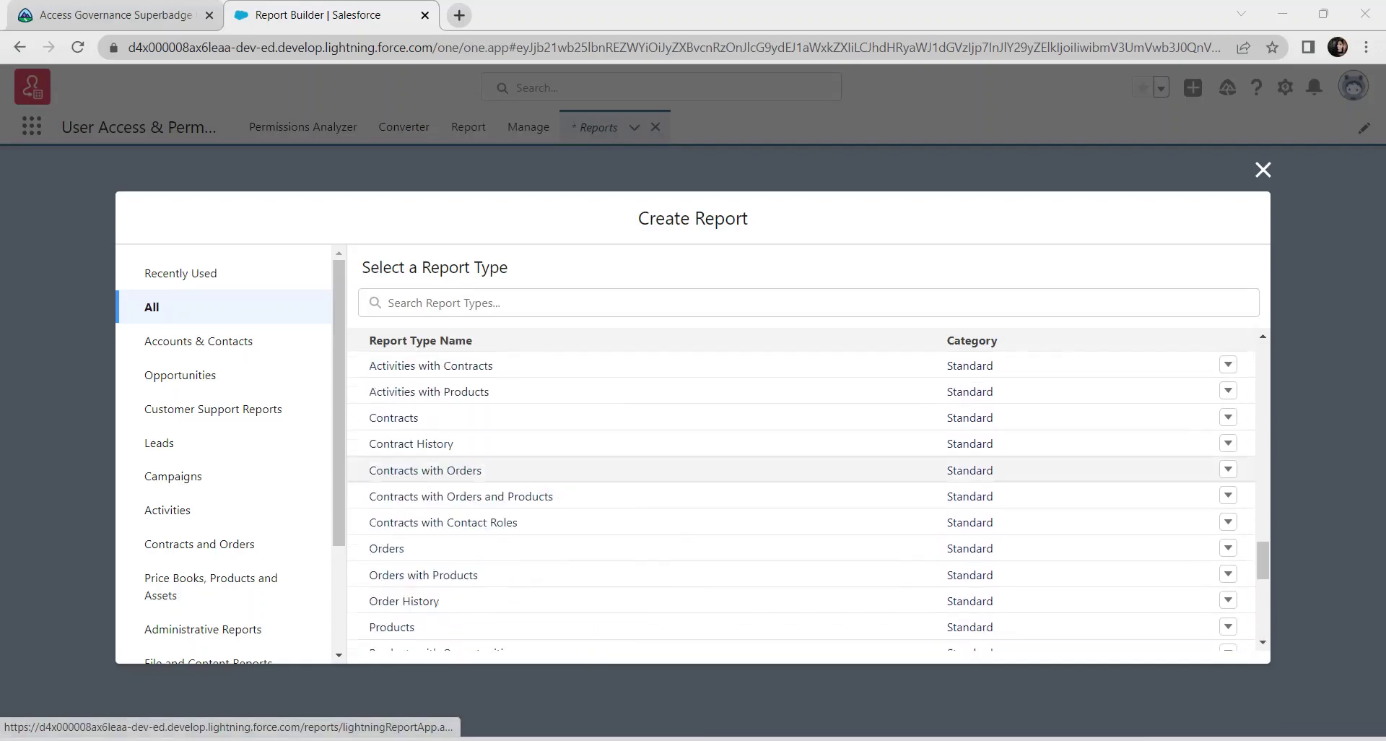
pyautogui.scroll(6, 722, 458)
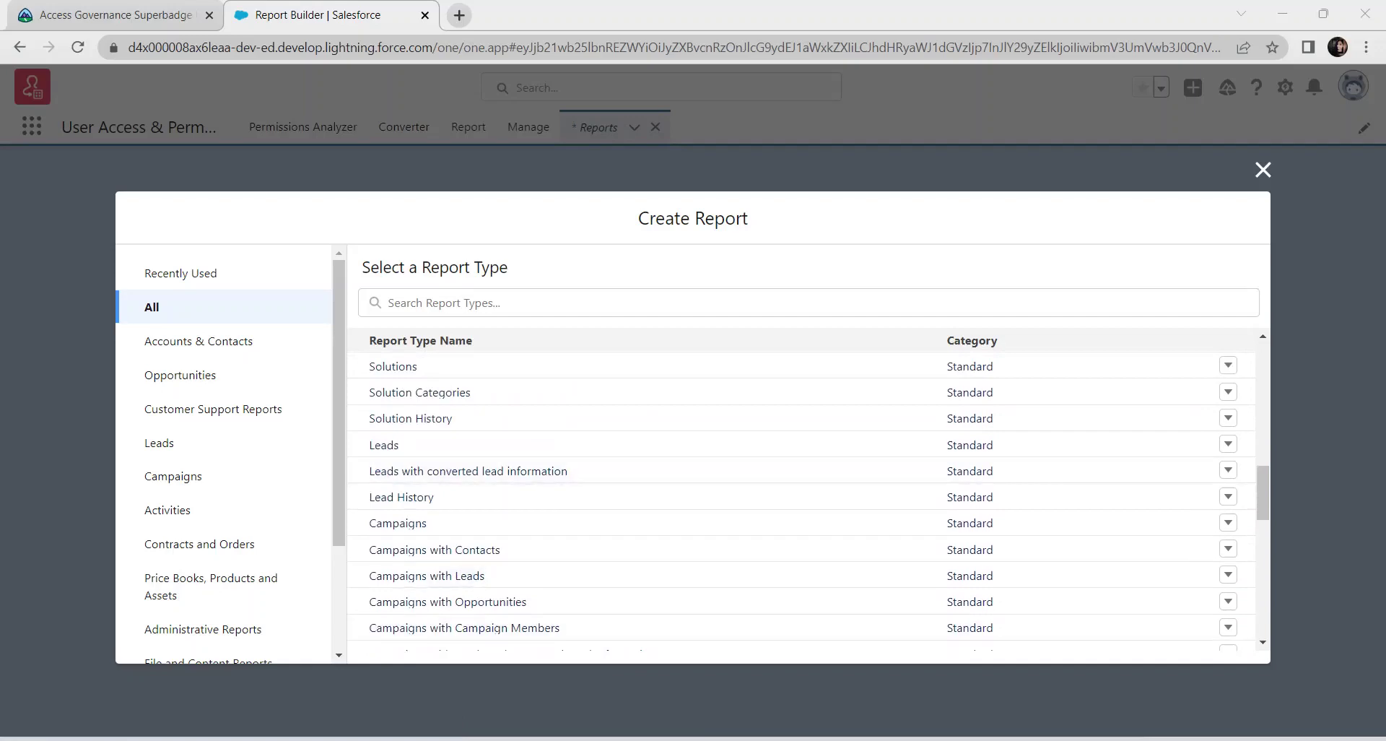
pyautogui.scroll(5, 722, 457)
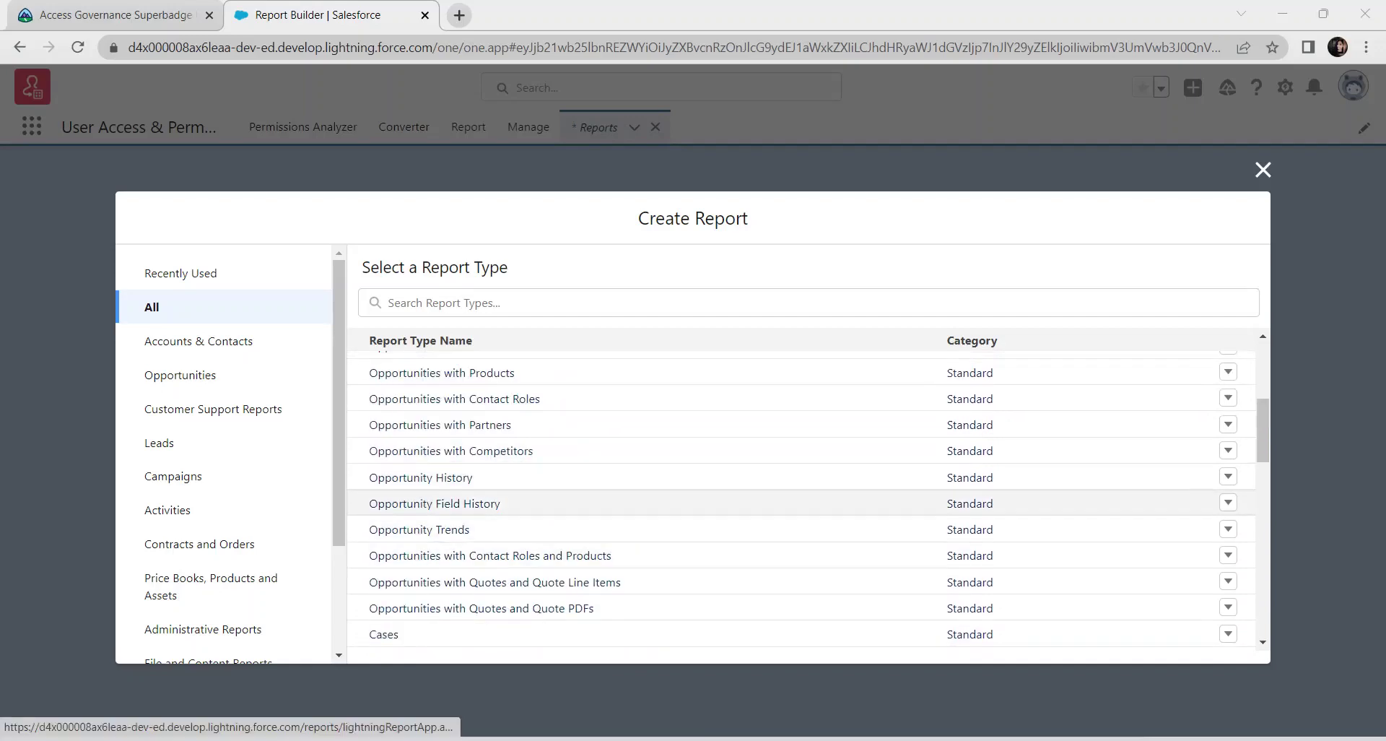
pyautogui.click(435, 503)
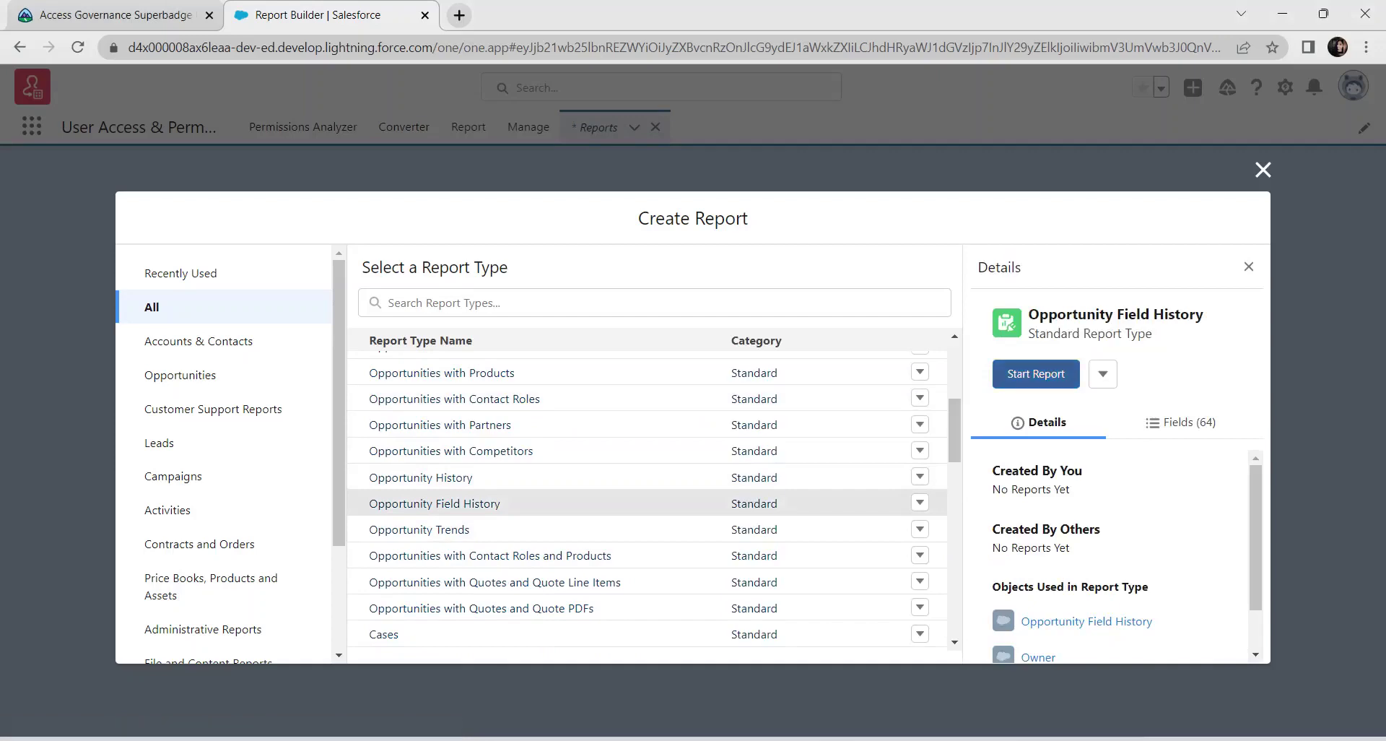
pyautogui.click(1036, 373)
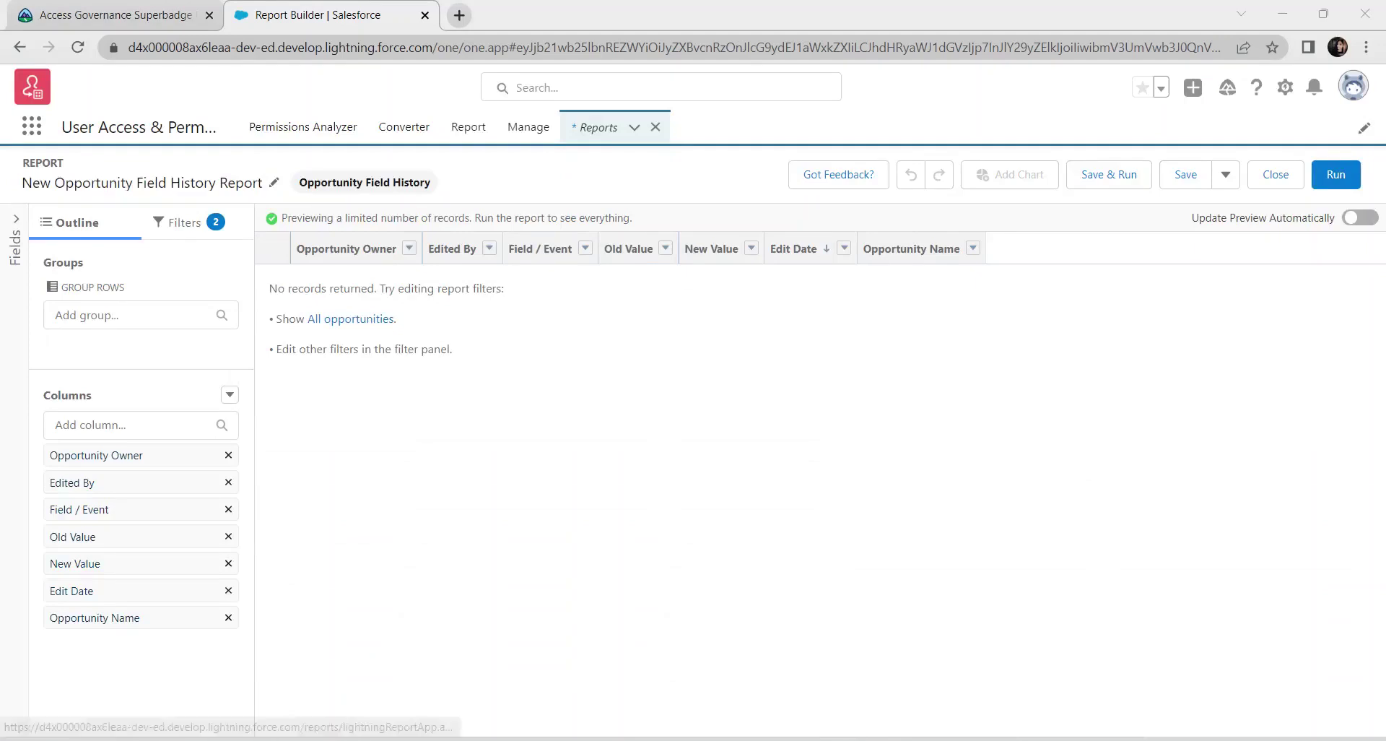
# - Set the report's Show Me filter to All opportunities and apply it
pyautogui.click(185, 223)
pyautogui.click(140, 333)
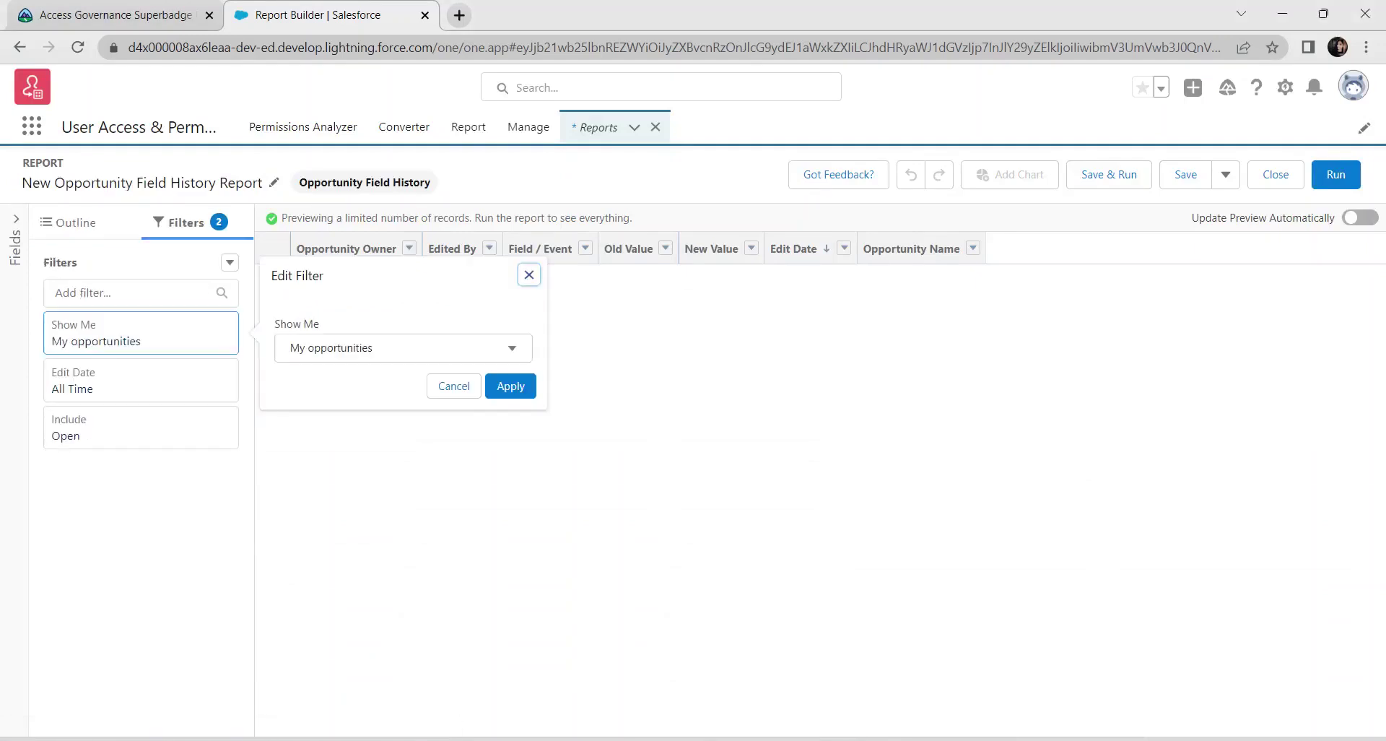
pyautogui.click(403, 347)
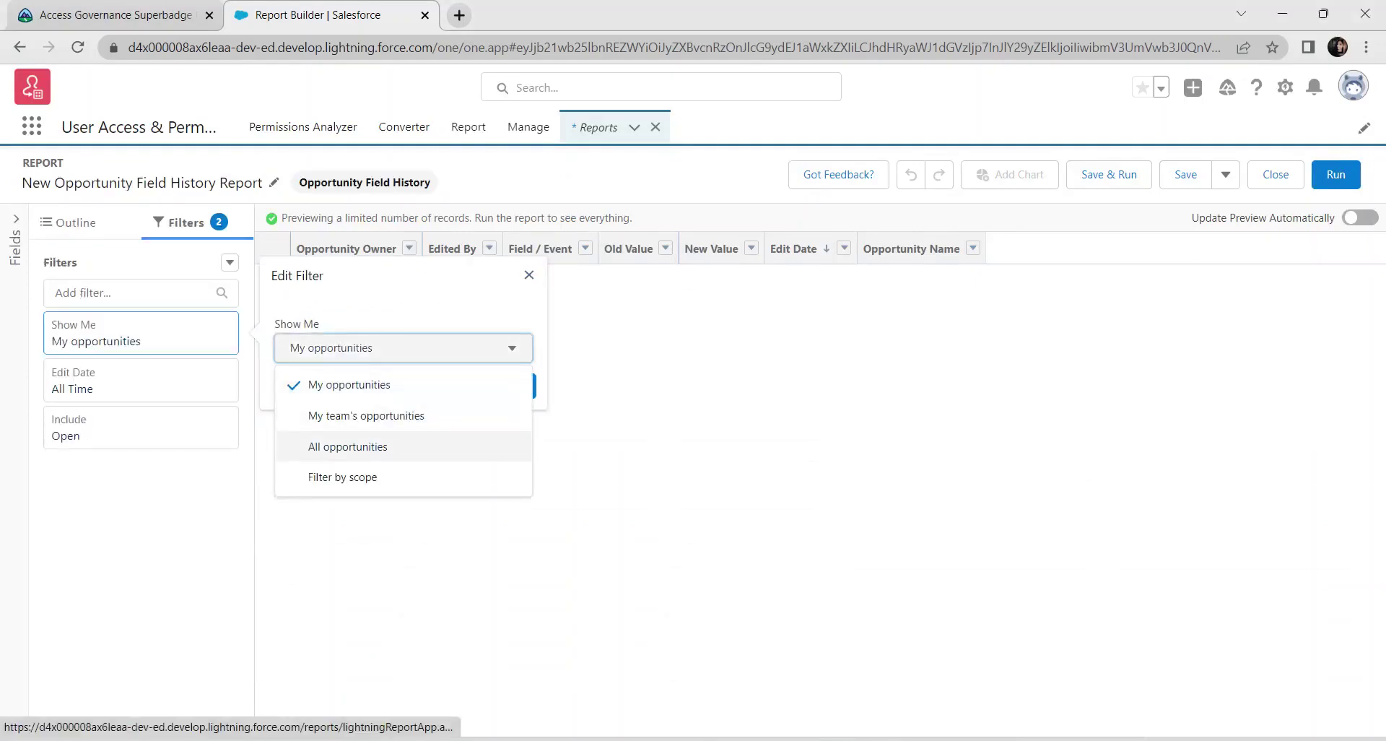
pyautogui.click(347, 446)
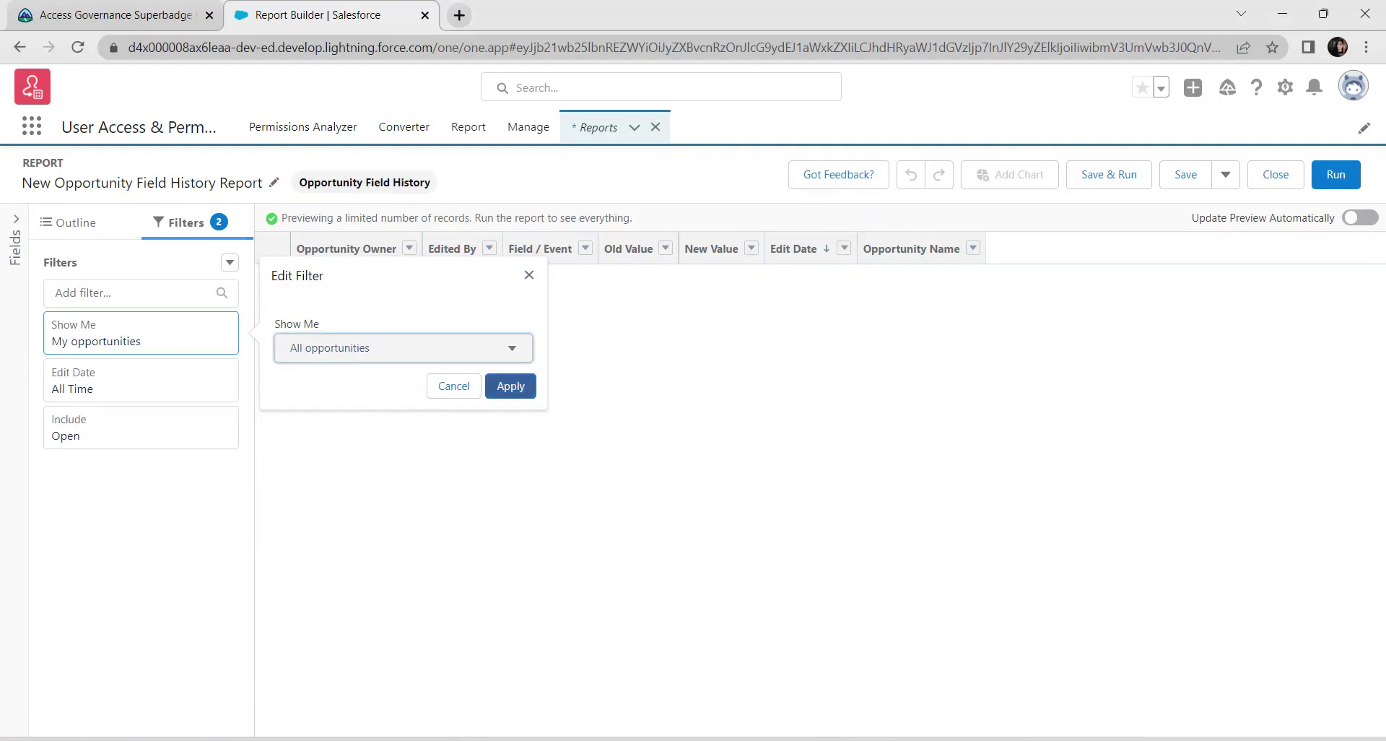
pyautogui.click(510, 385)
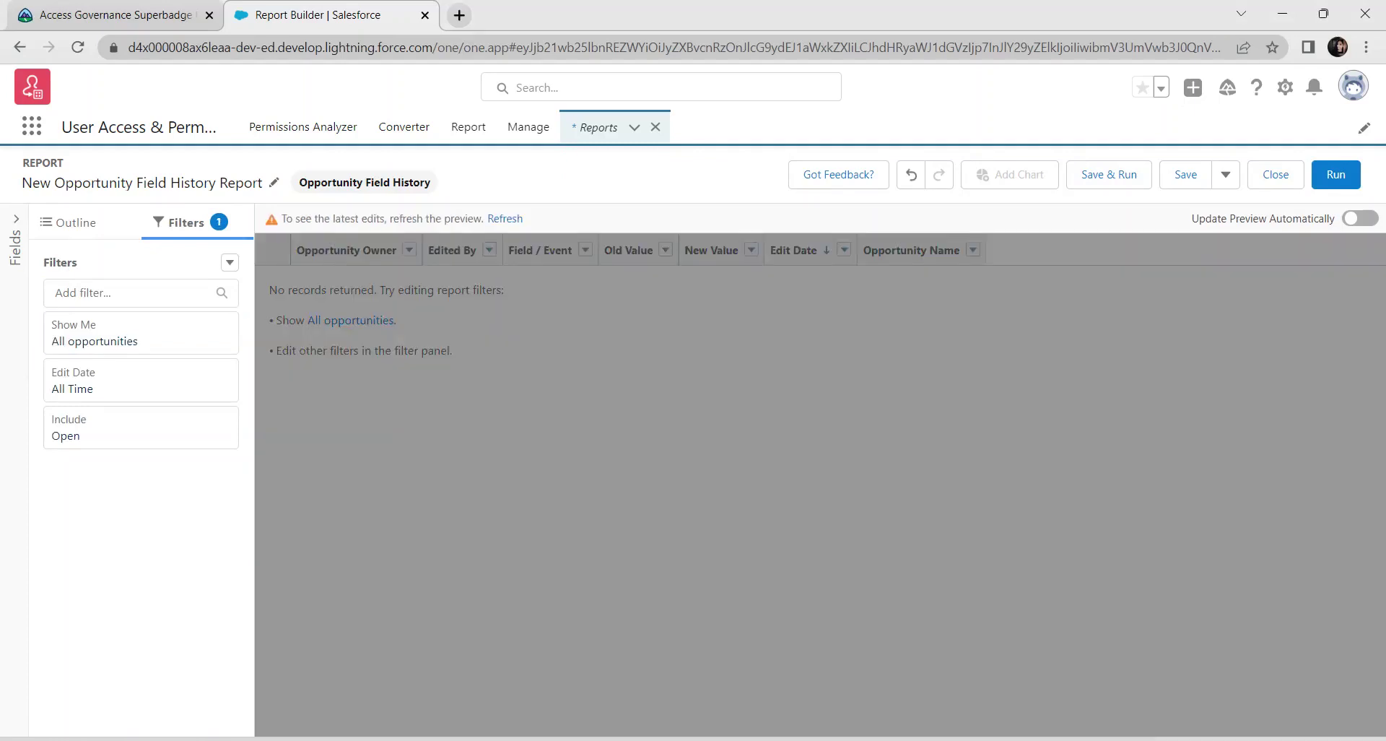
# - Set the Edit Date filter's range to Last 7 Days and apply it
pyautogui.click(141, 380)
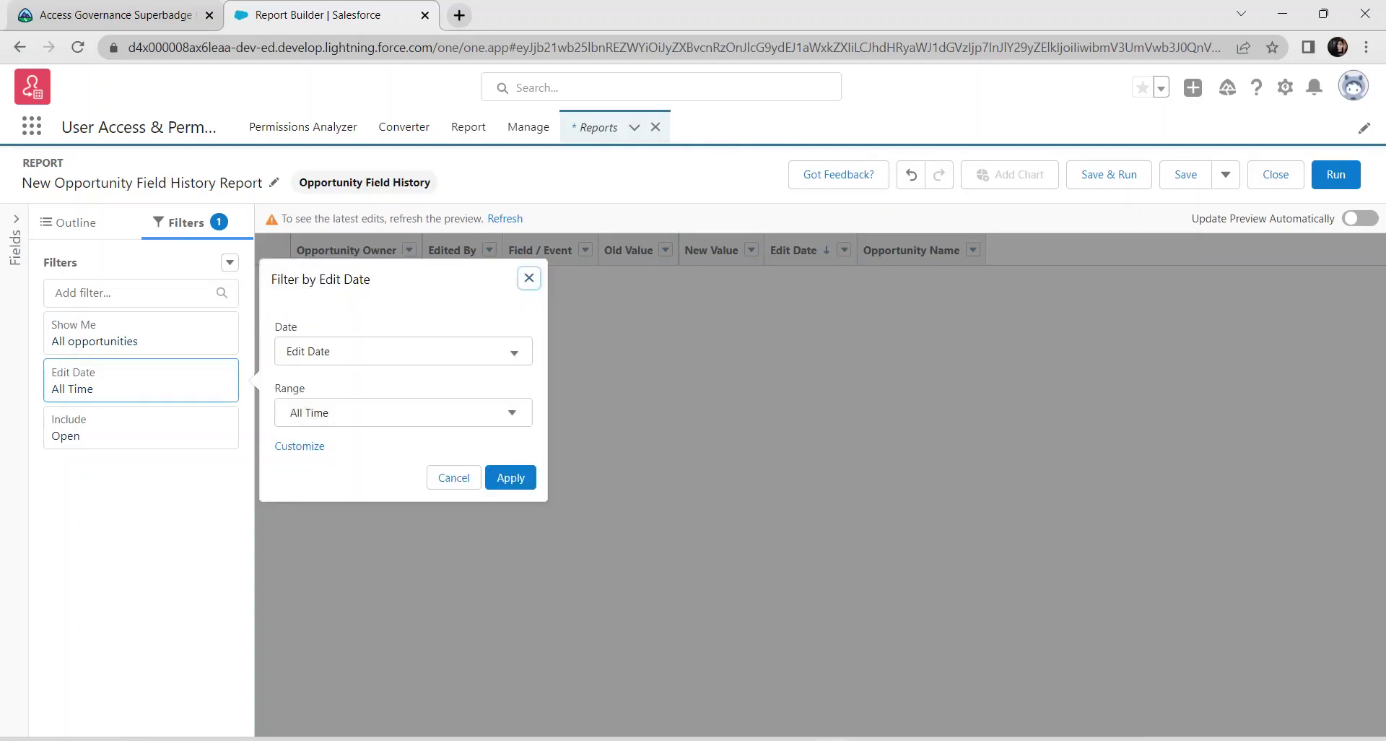
pyautogui.click(403, 413)
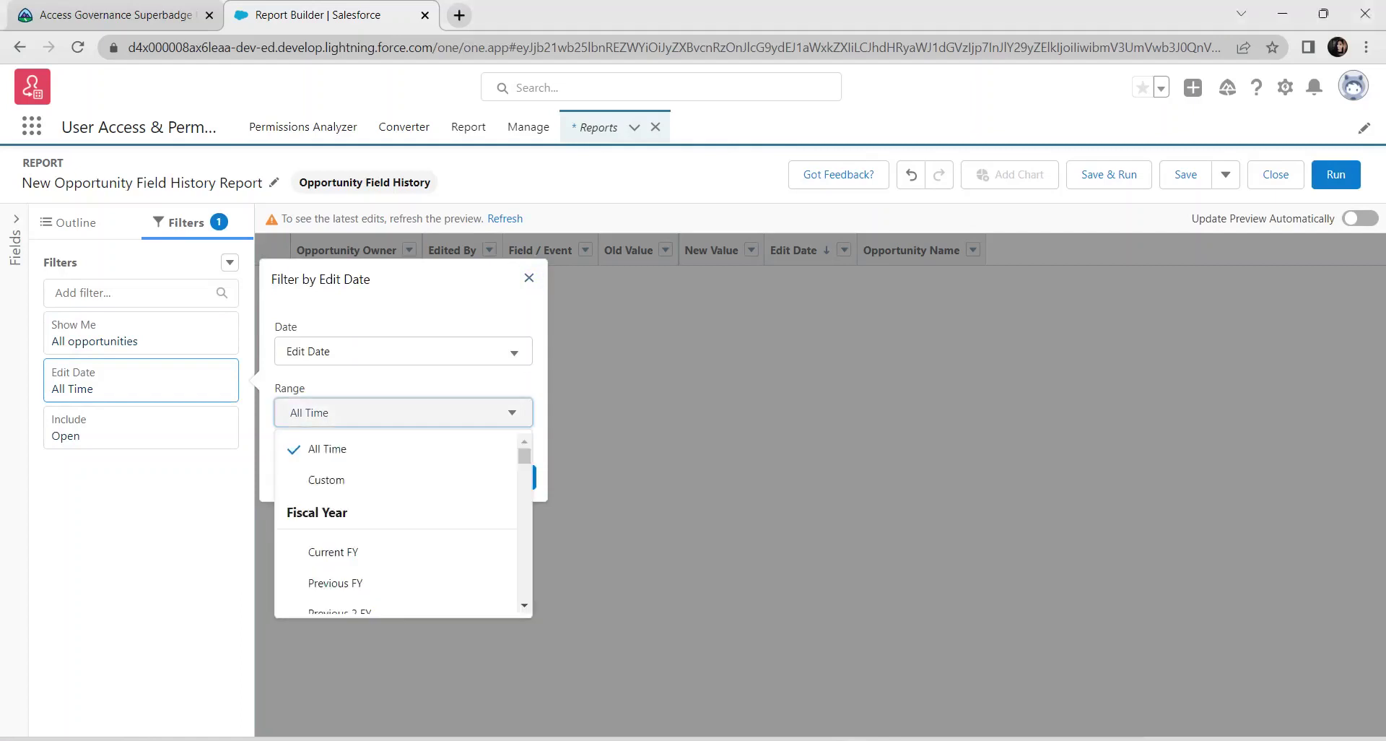
pyautogui.scroll(-15, 398, 505)
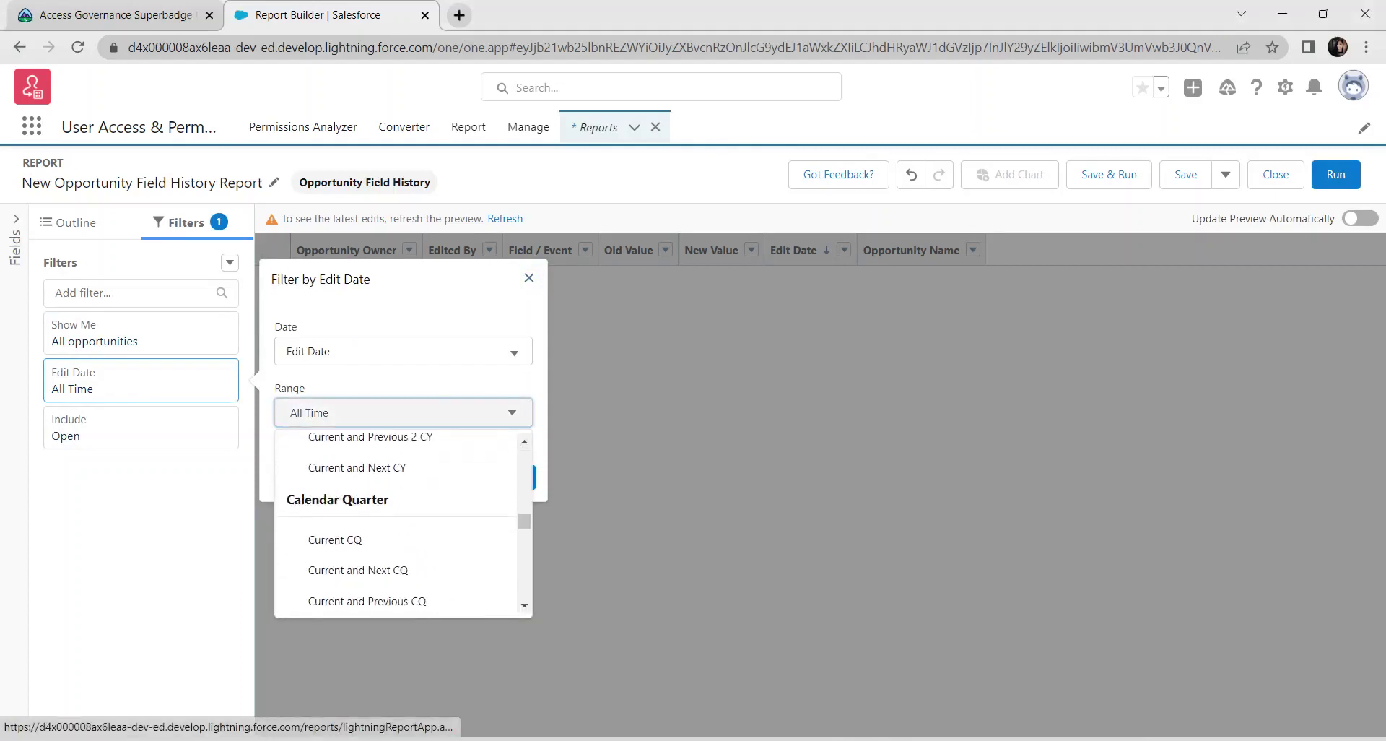
pyautogui.scroll(-6, 398, 526)
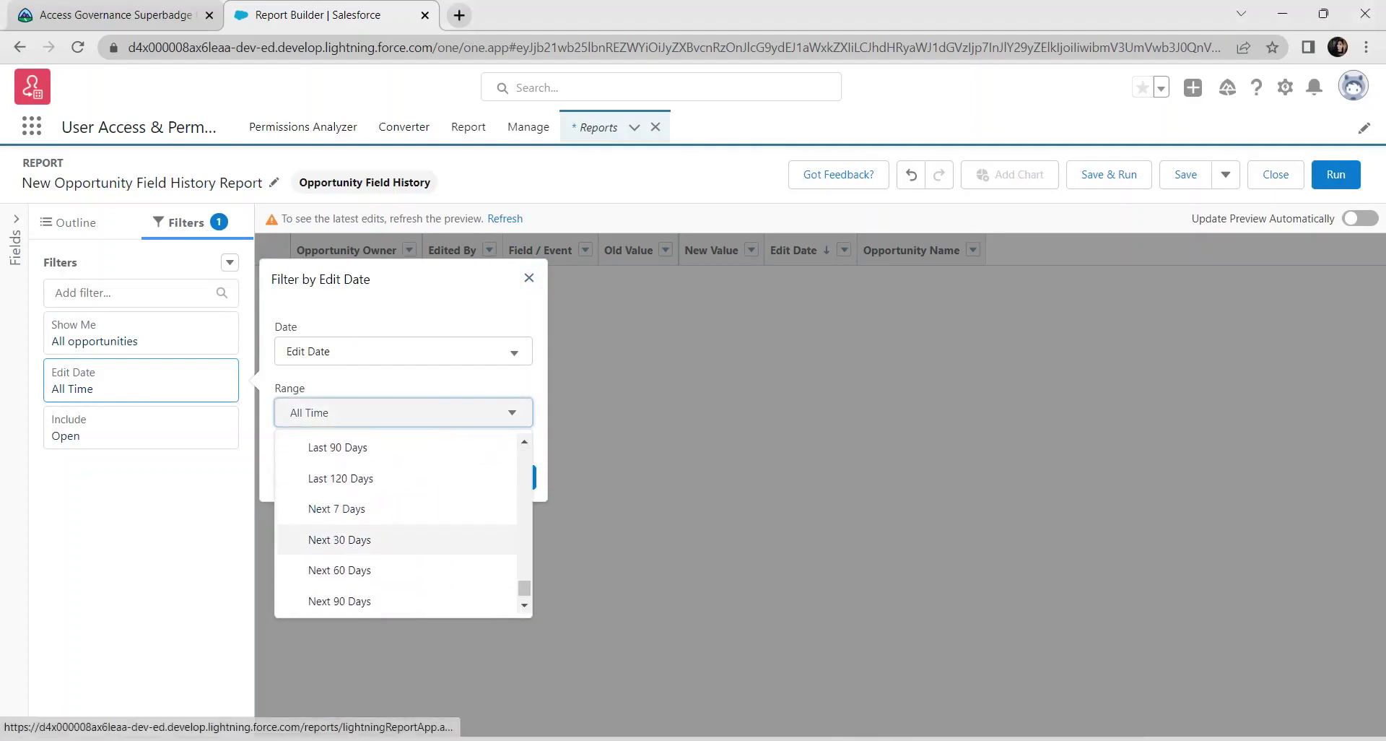
pyautogui.click(334, 502)
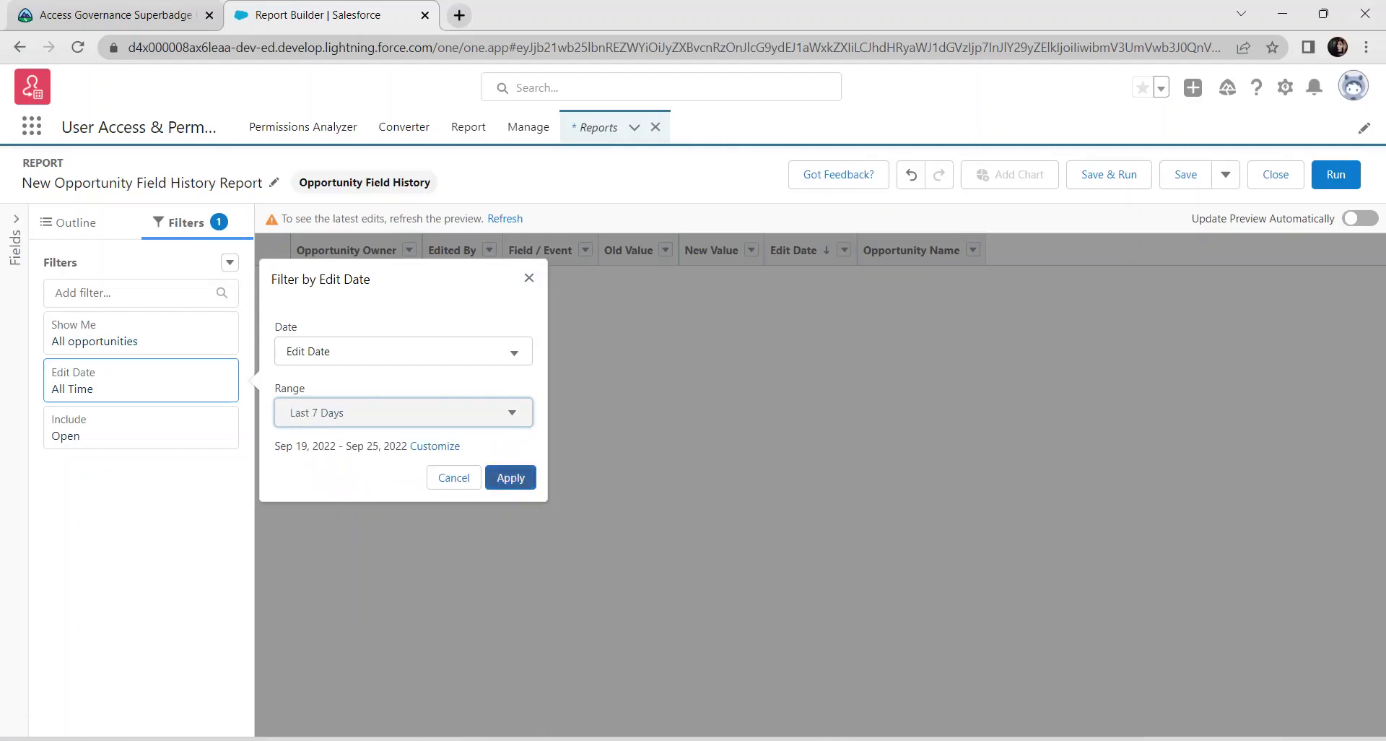
pyautogui.click(512, 477)
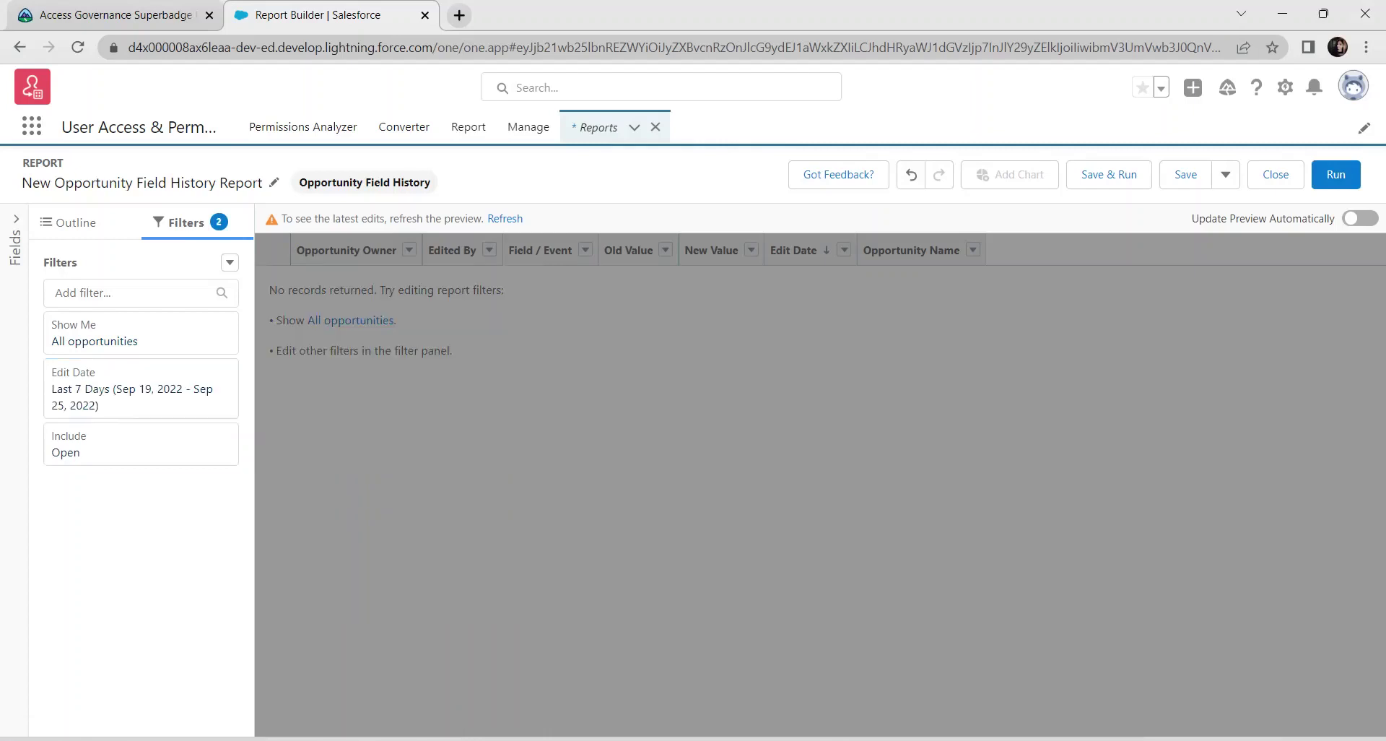
# - Set the Include filter to Any, apply it, and turn on automatic preview updates for the report
pyautogui.click(141, 444)
pyautogui.click(403, 460)
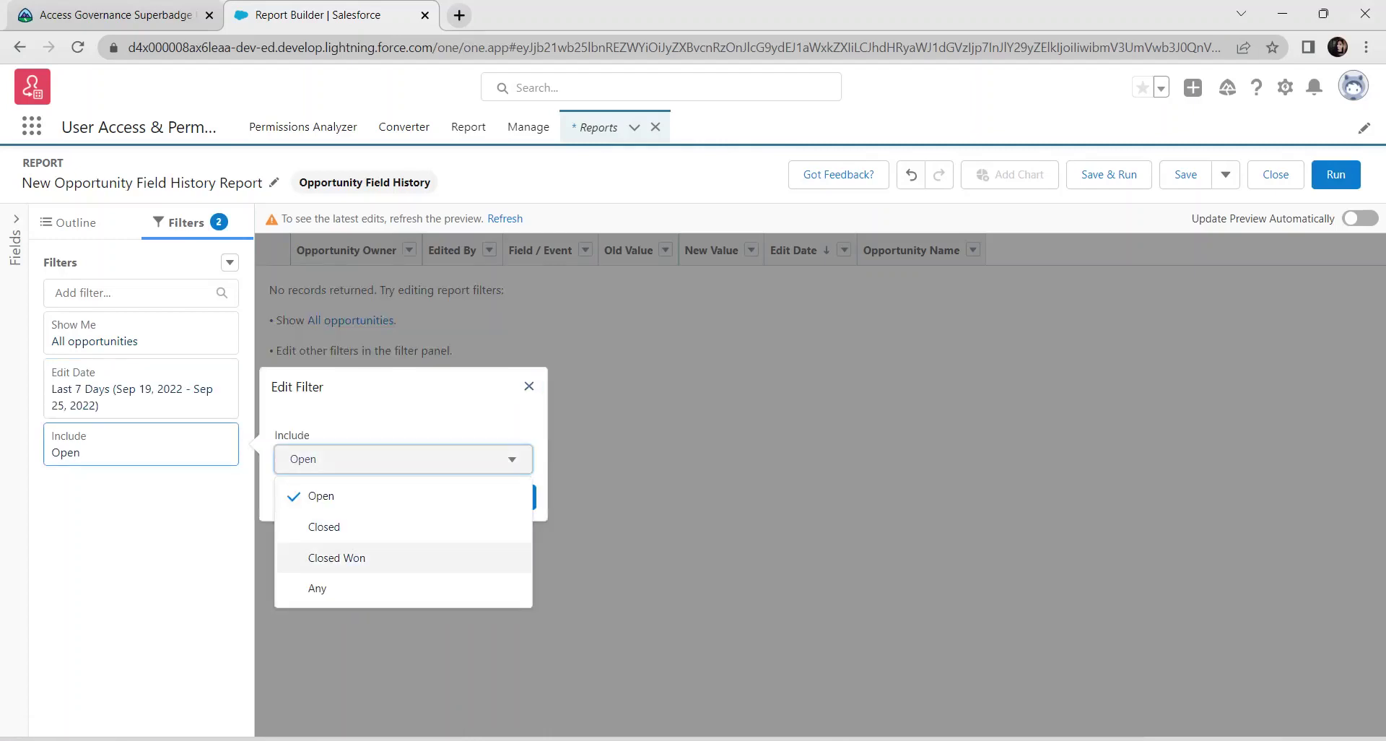
pyautogui.click(347, 588)
pyautogui.click(511, 496)
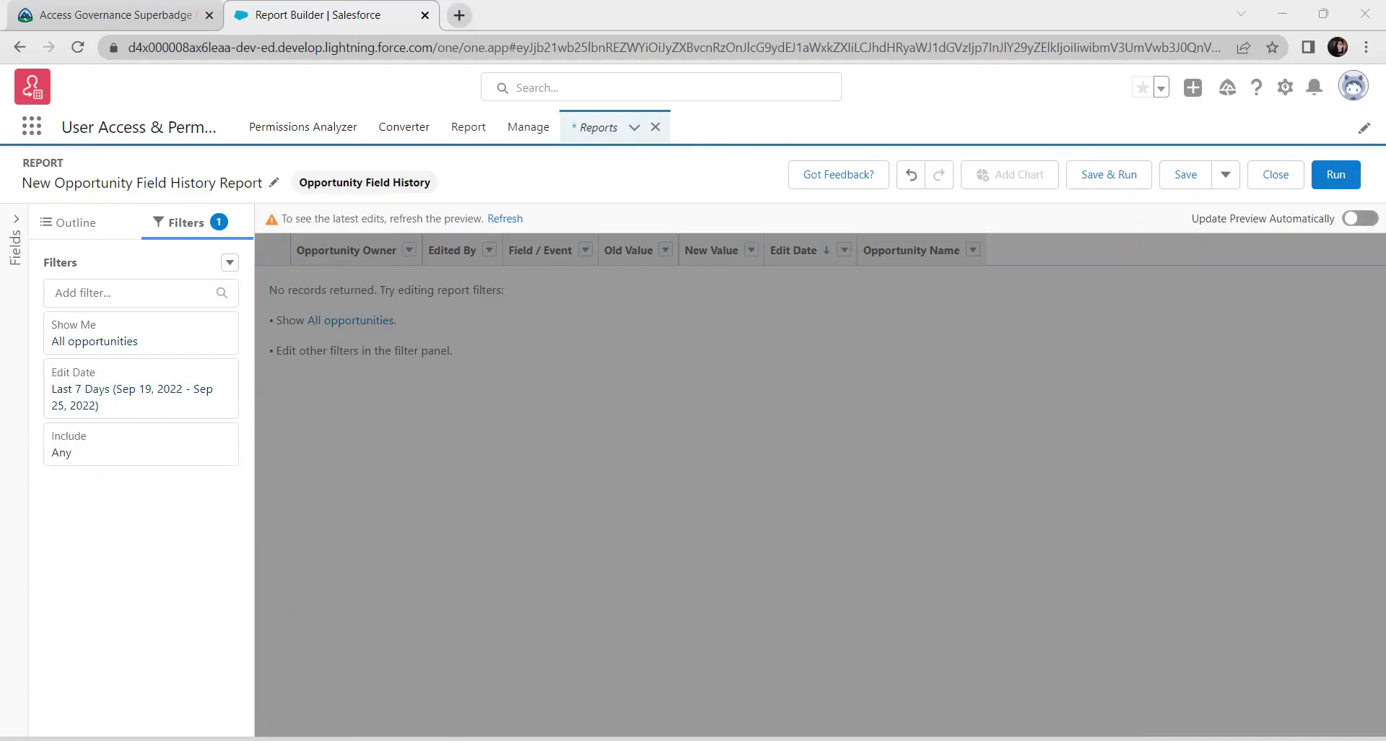
pyautogui.click(1360, 218)
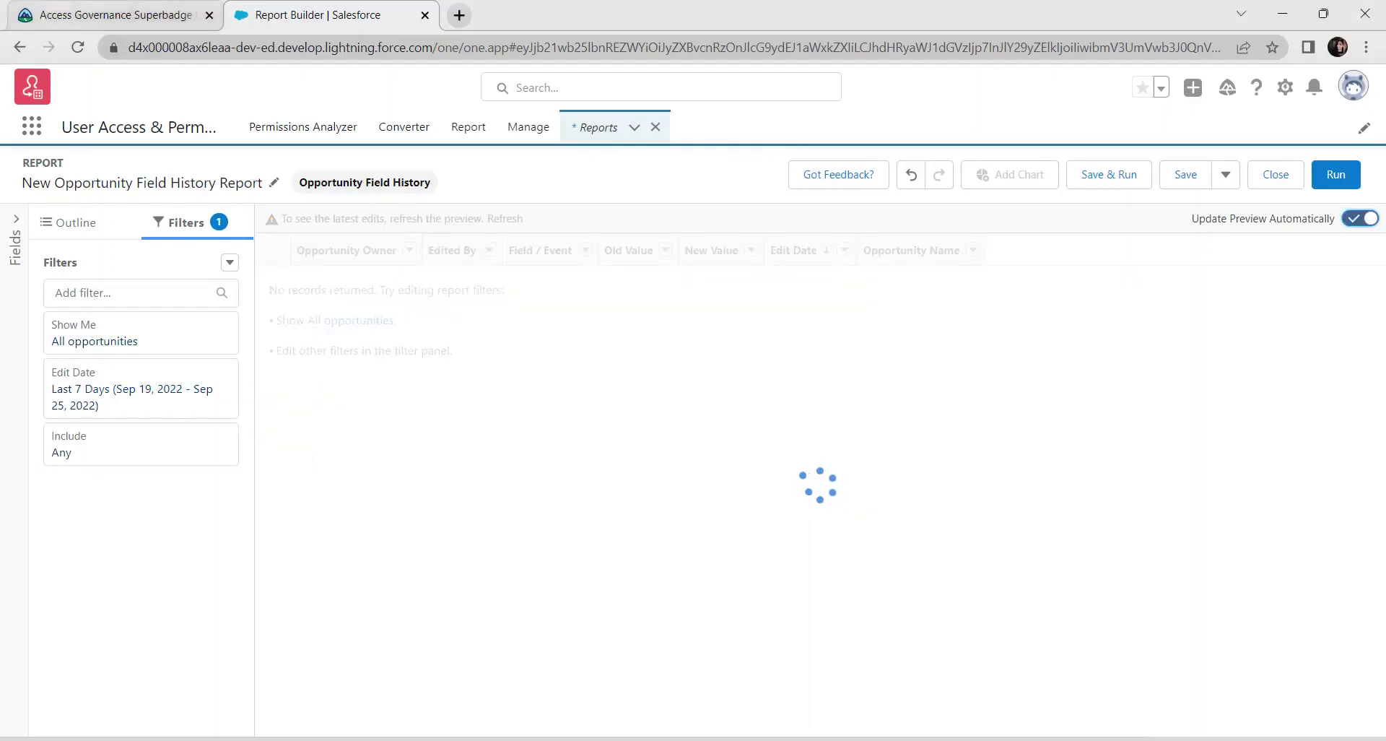
# - Copy the report name "Opp Field History - Last 7 Days" from the Trailhead superbadge requirements table and return to the report builder
pyautogui.click(115, 15)
pyautogui.scroll(12, 686, 401)
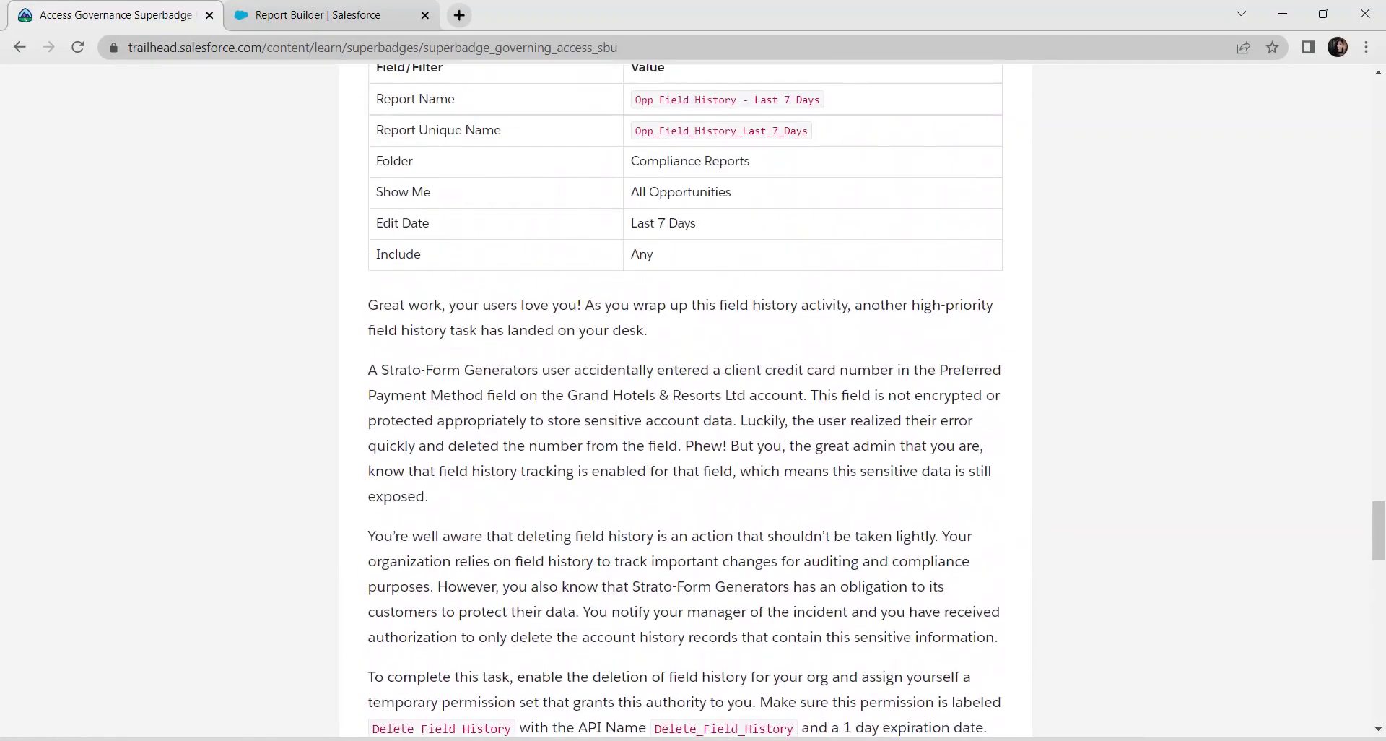
pyautogui.scroll(5, 686, 400)
pyautogui.moveTo(635, 460); pyautogui.dragTo(821, 461)
pyautogui.hotkey('ctrl', 'c')
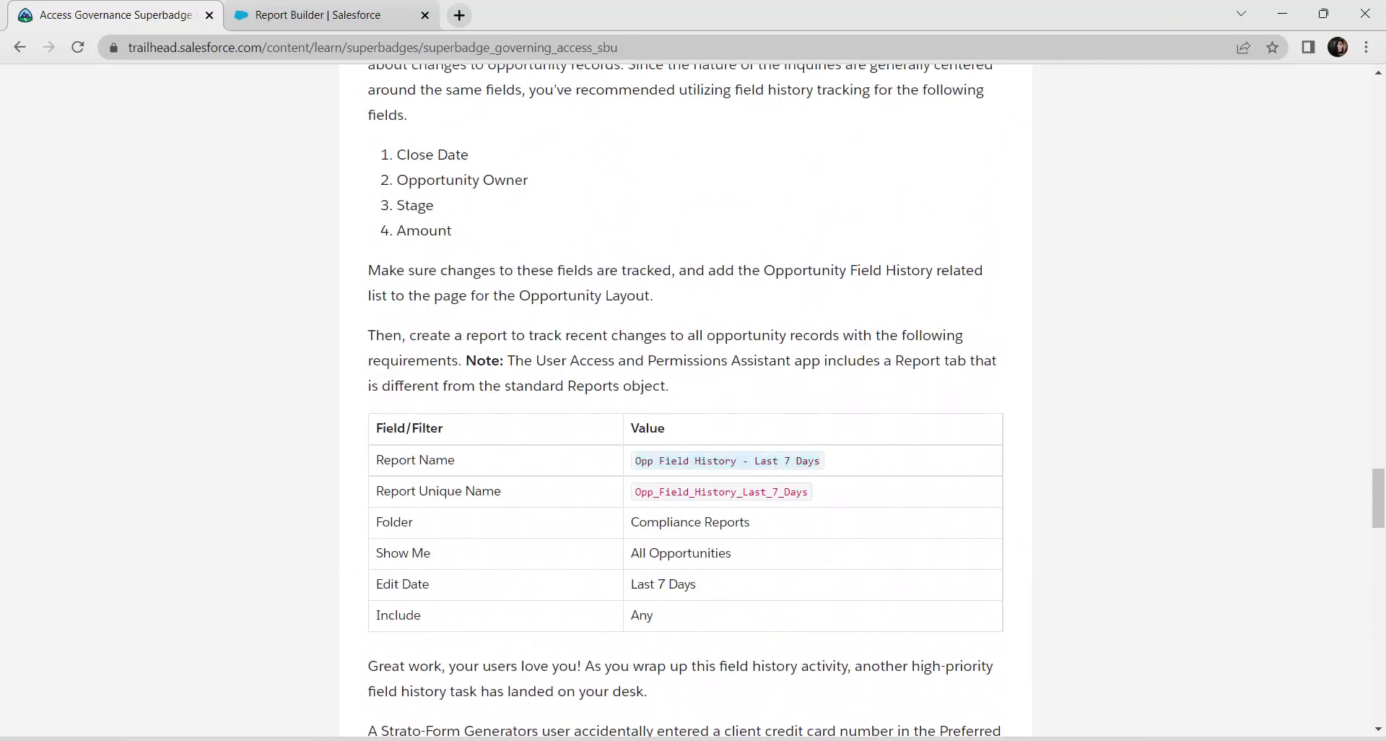
pyautogui.hotkey('ctrl', 'Tab')
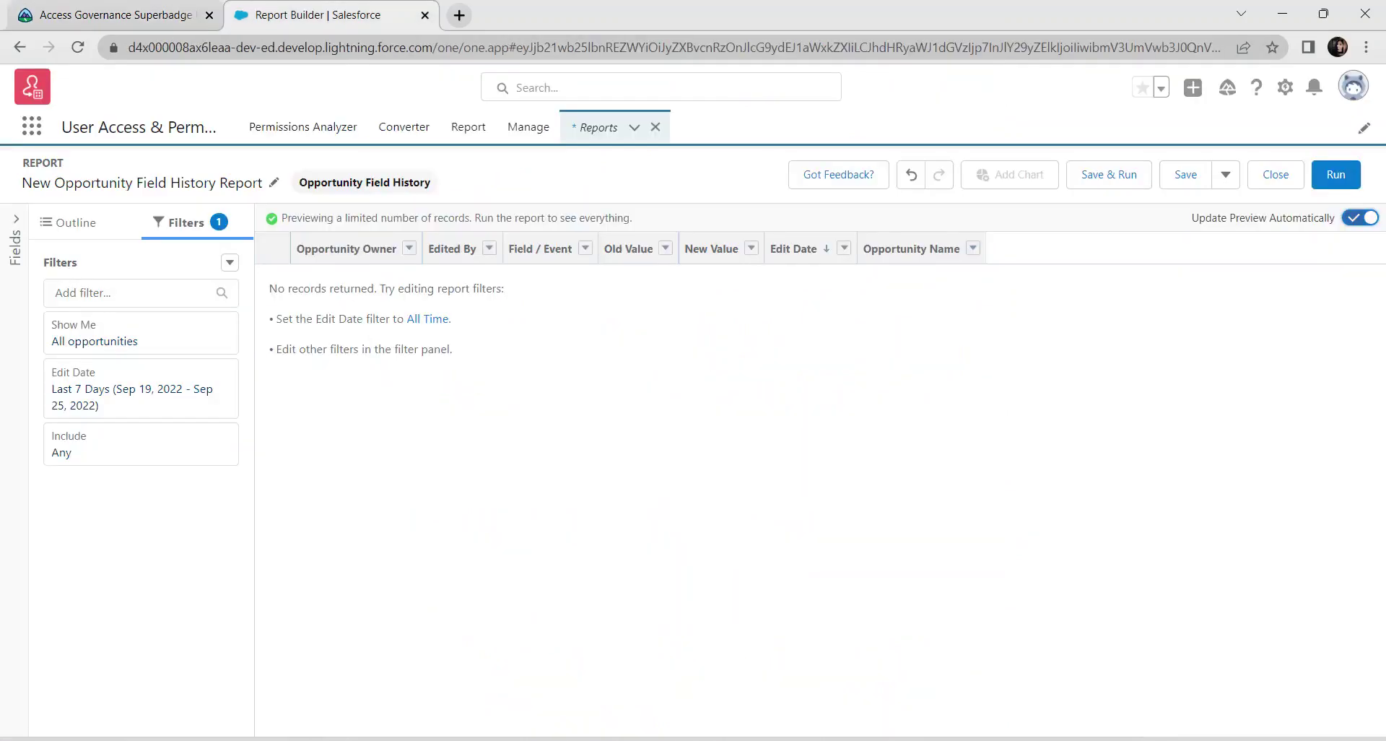
# - Start saving and running the report, naming it "Opp Field History - Last 7 Days" and letting its unique name fill in
pyautogui.click(1109, 175)
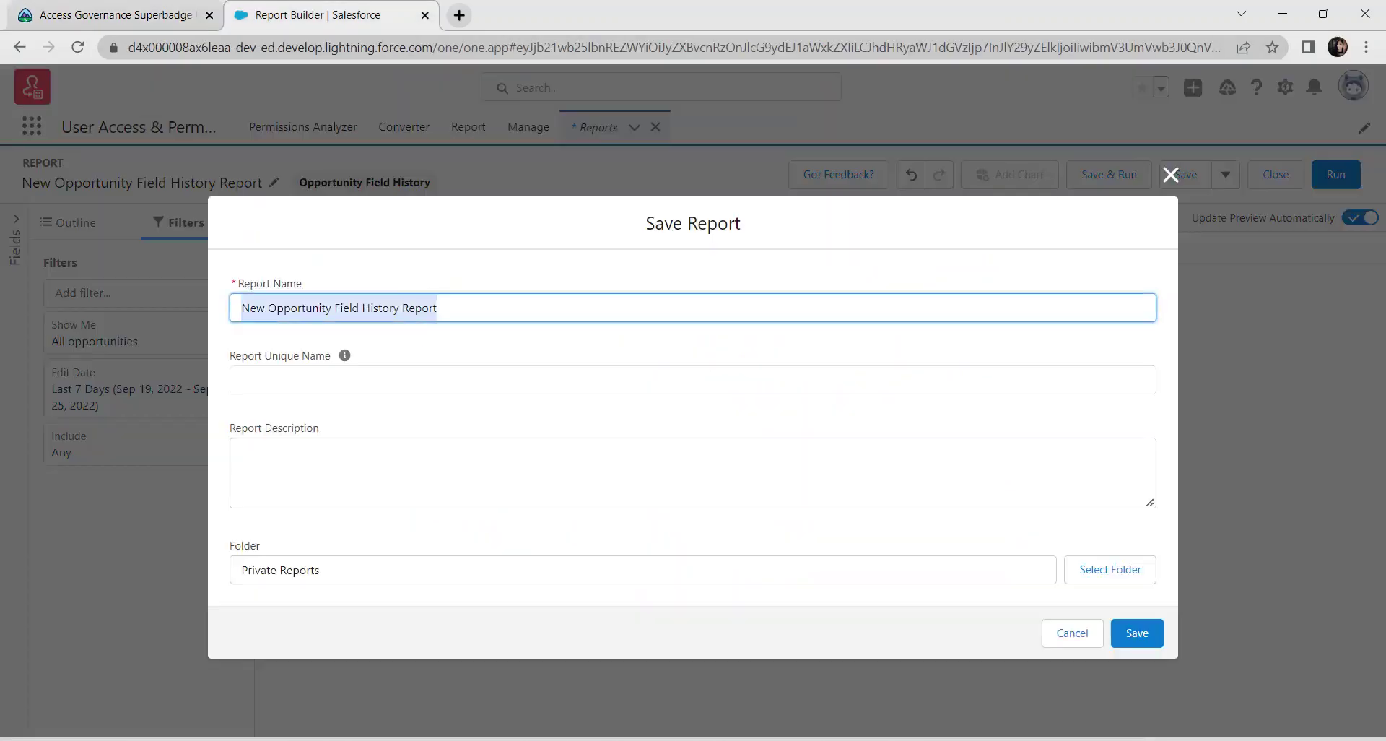
pyautogui.press('BackSpace')
pyautogui.hotkey('ctrl', 'v')
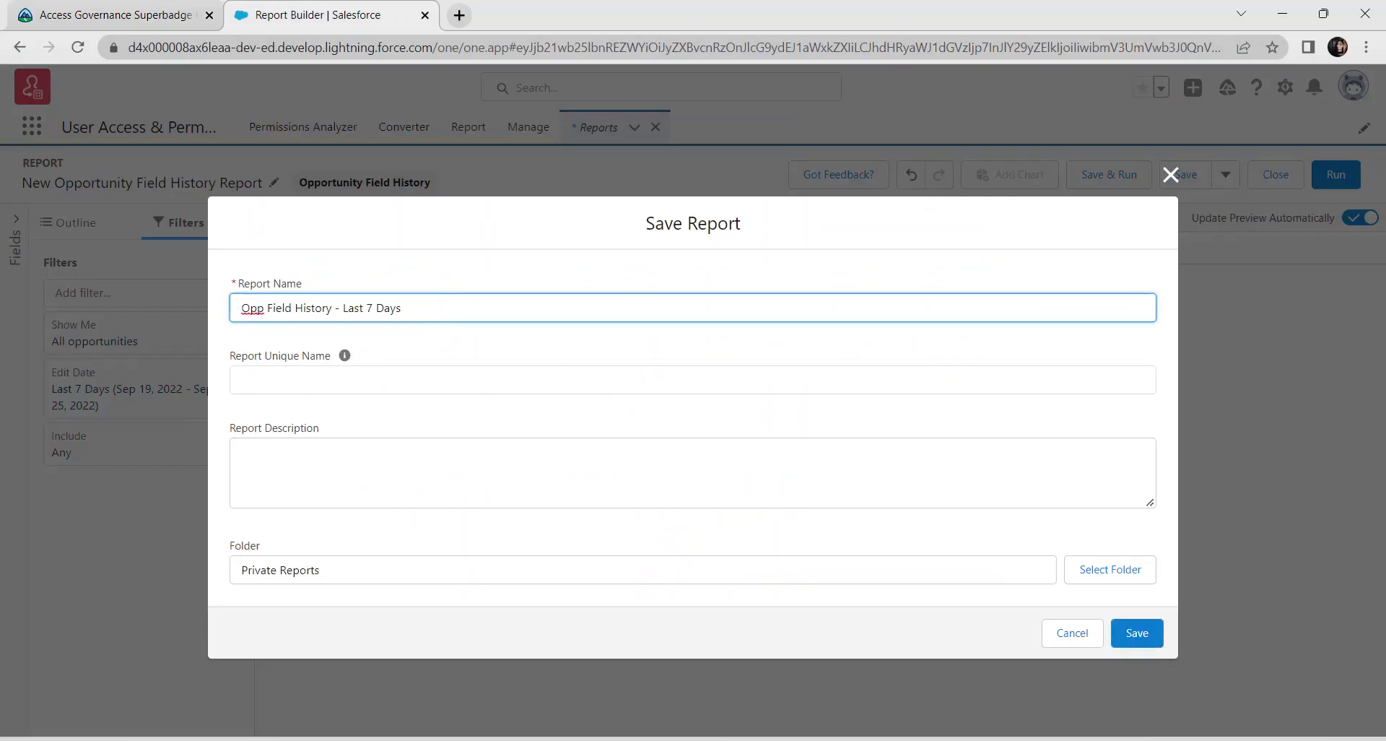
pyautogui.click(366, 380)
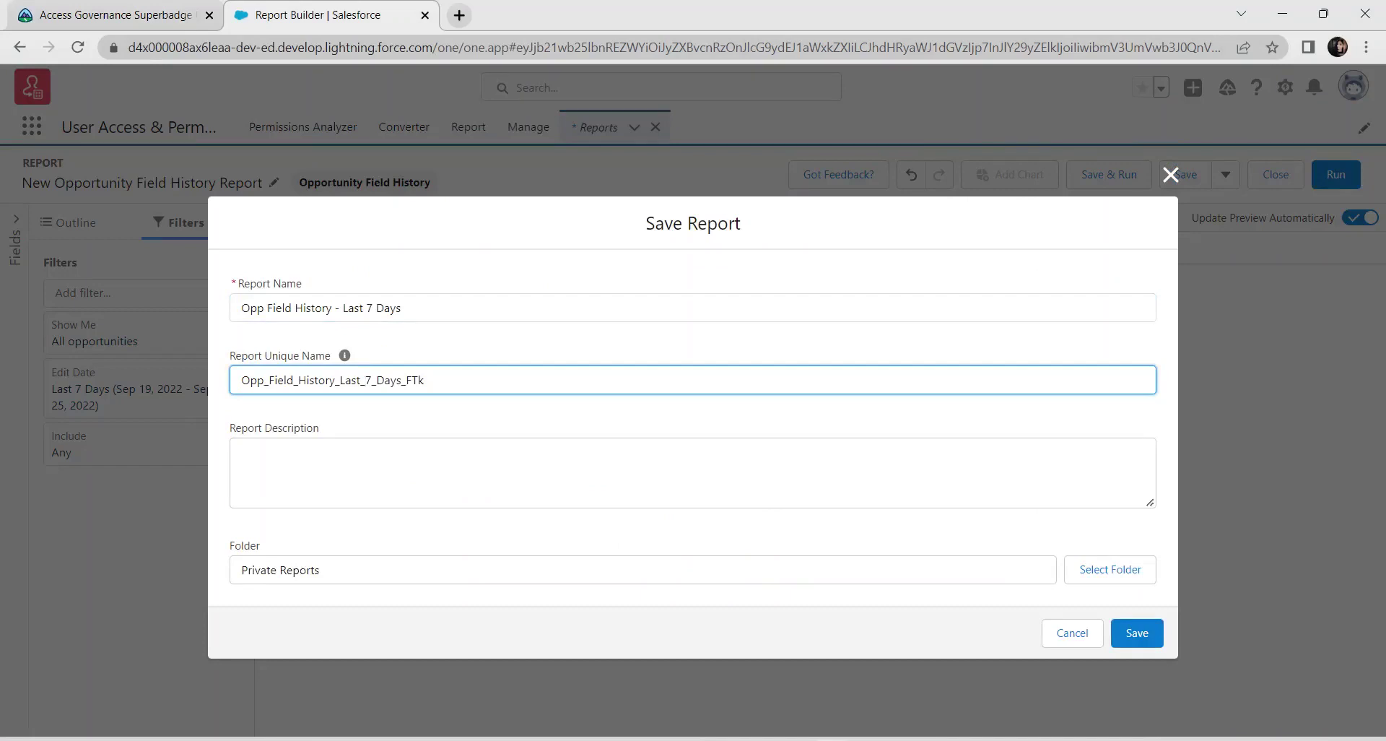
pyautogui.hotkey('alt', 'Tab')
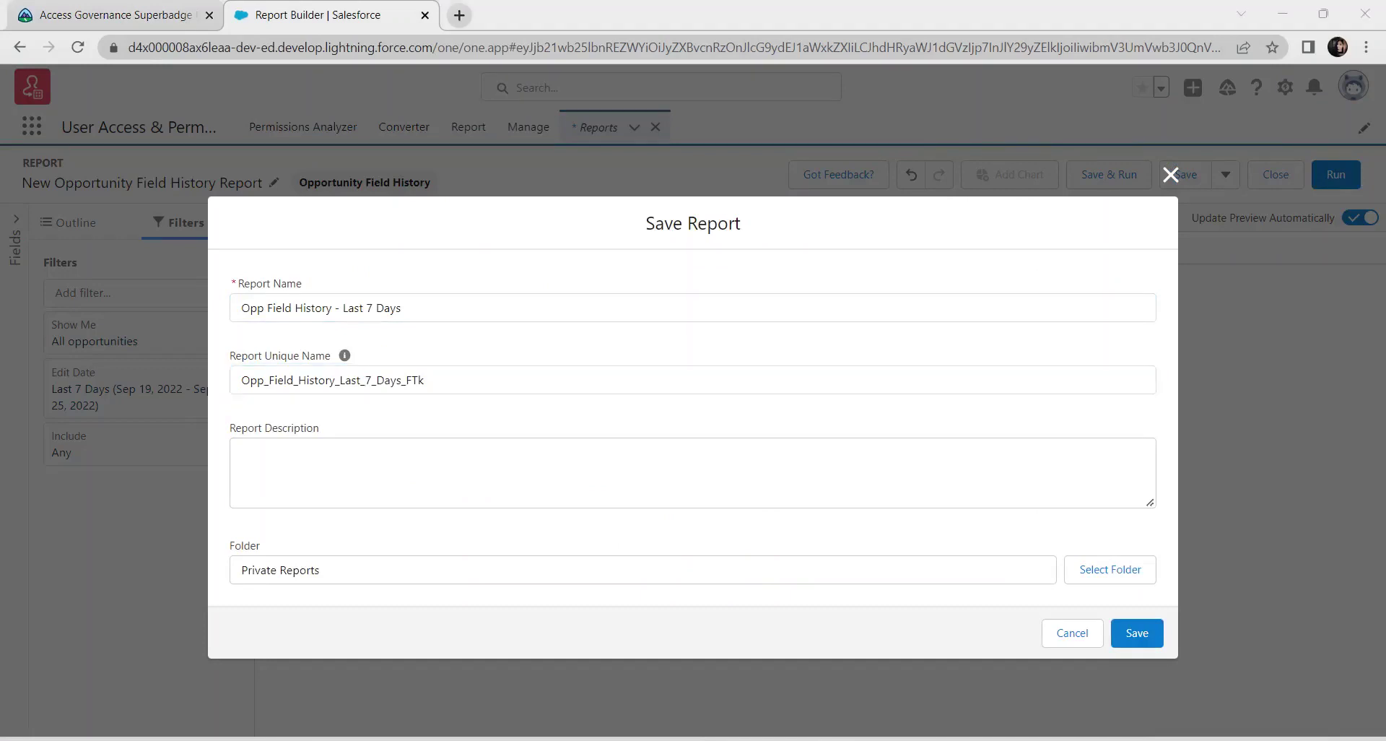
# - Choose Compliance Reports as the report's folder and save the report
pyautogui.click(1111, 569)
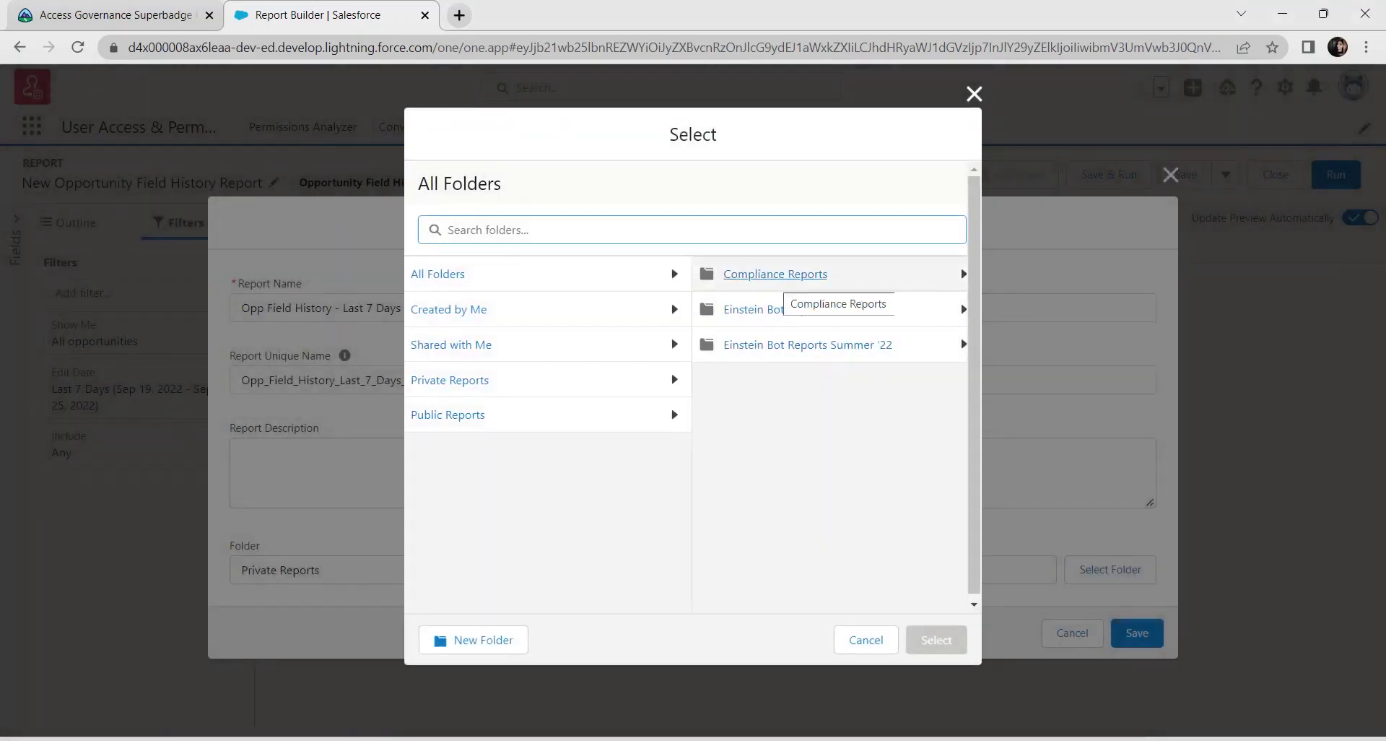
pyautogui.click(776, 274)
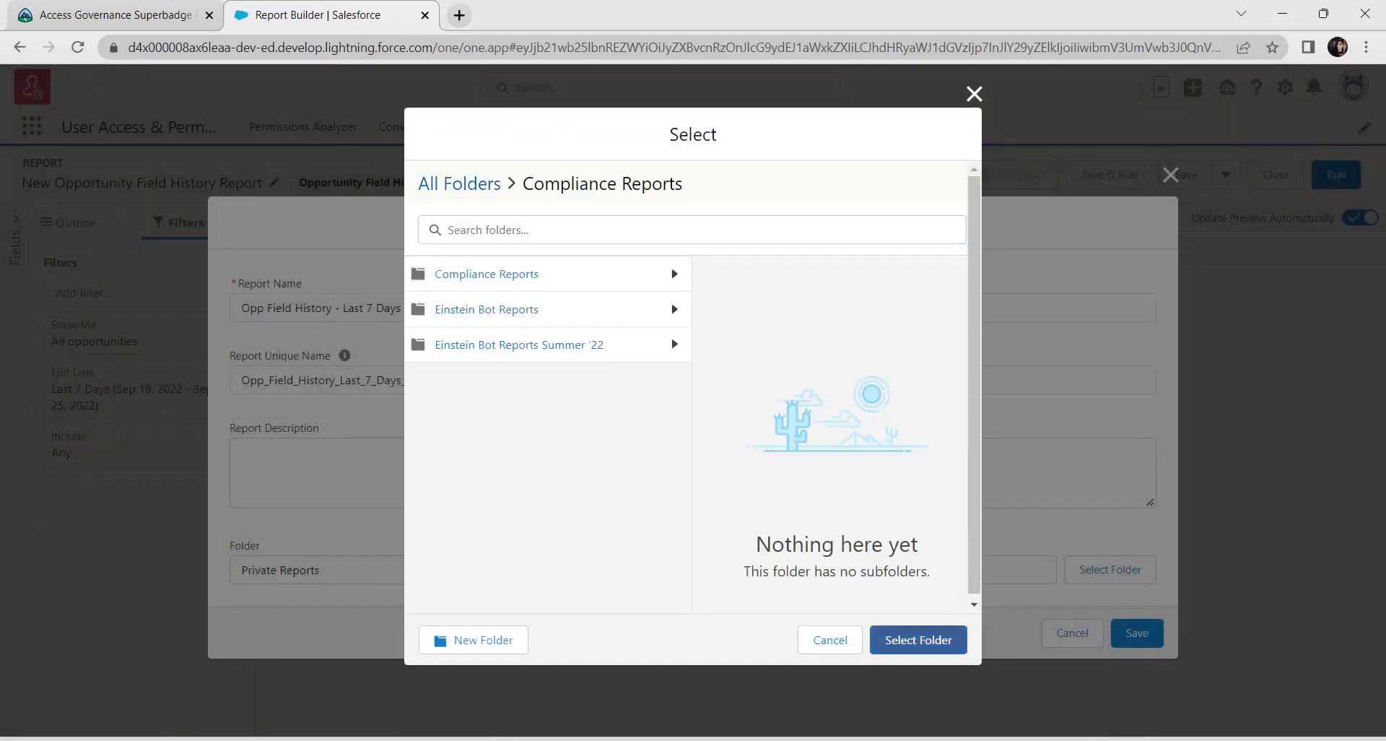
pyautogui.click(918, 640)
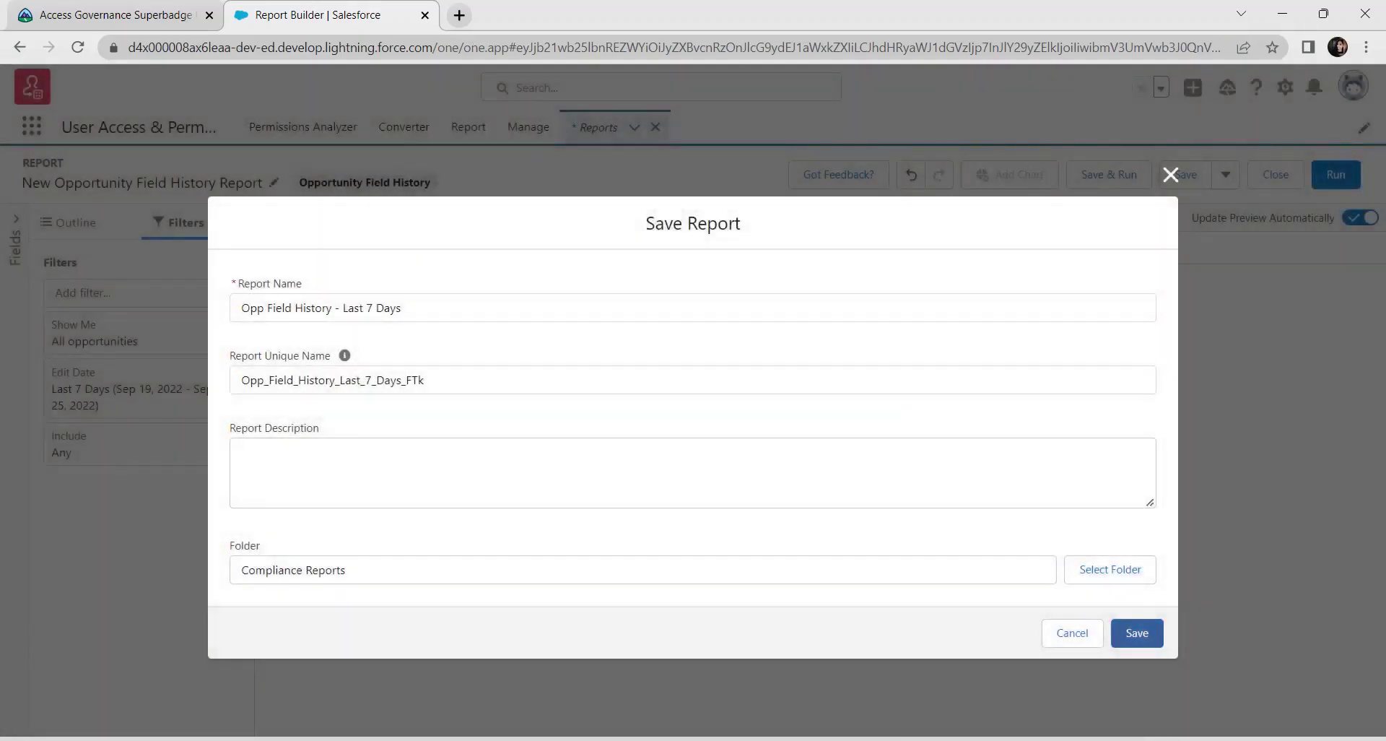
pyautogui.click(1136, 632)
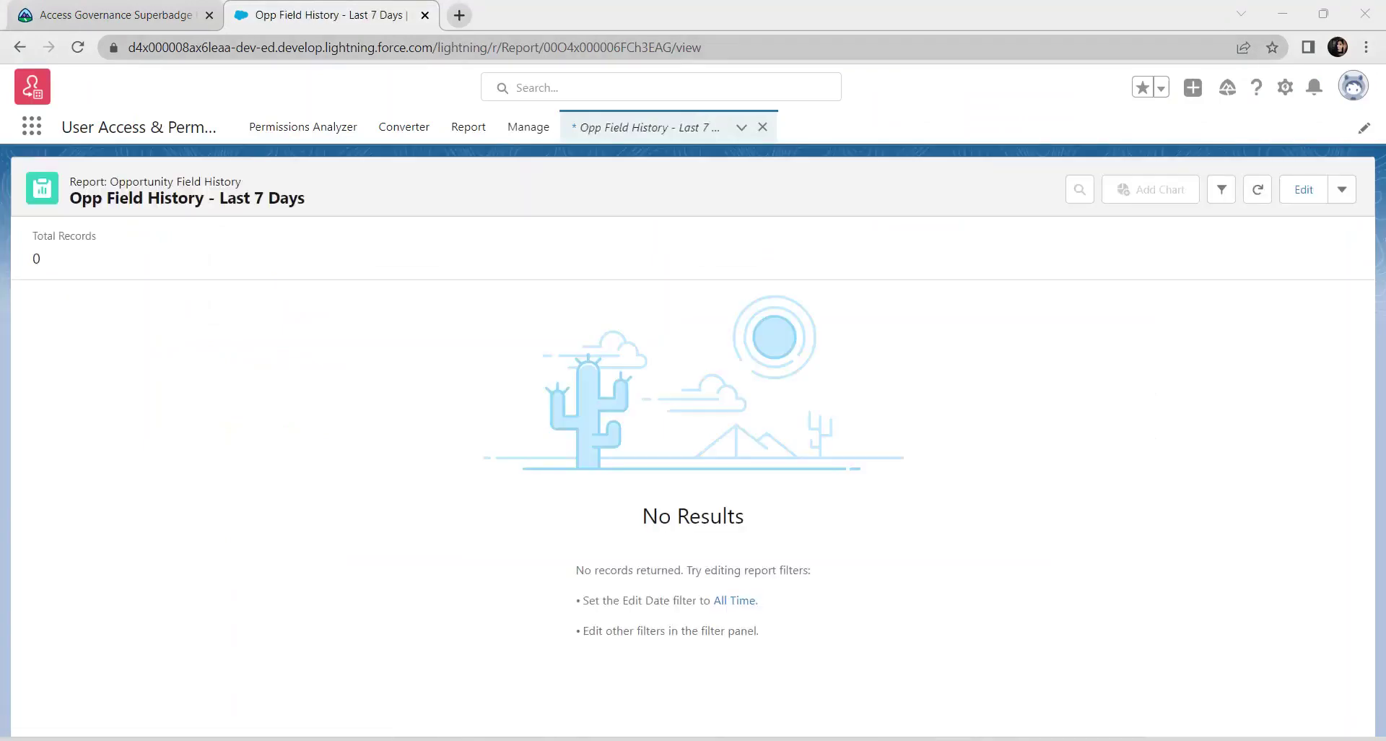
# - Open Setup, search its quick find for "user", and open the User Interface settings page
pyautogui.click(1285, 86)
pyautogui.click(1206, 145)
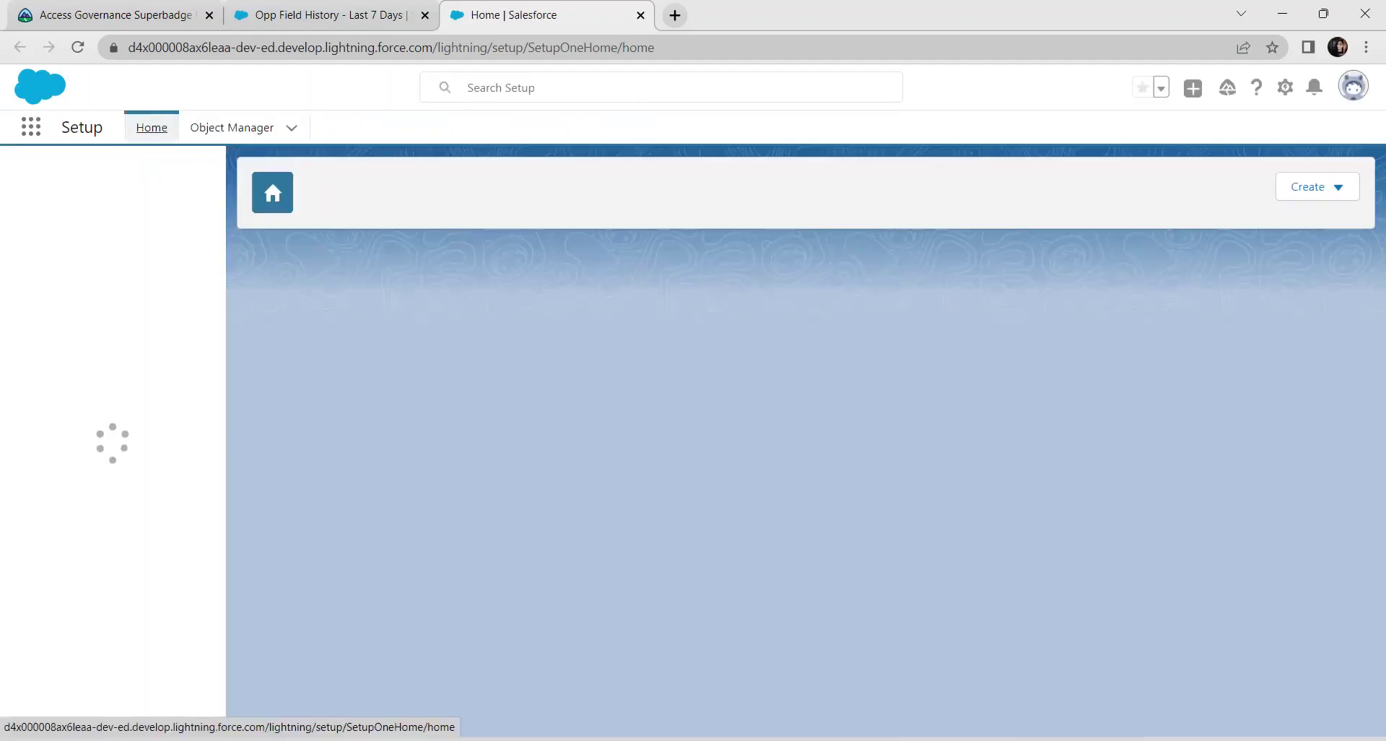
pyautogui.click(104, 177)
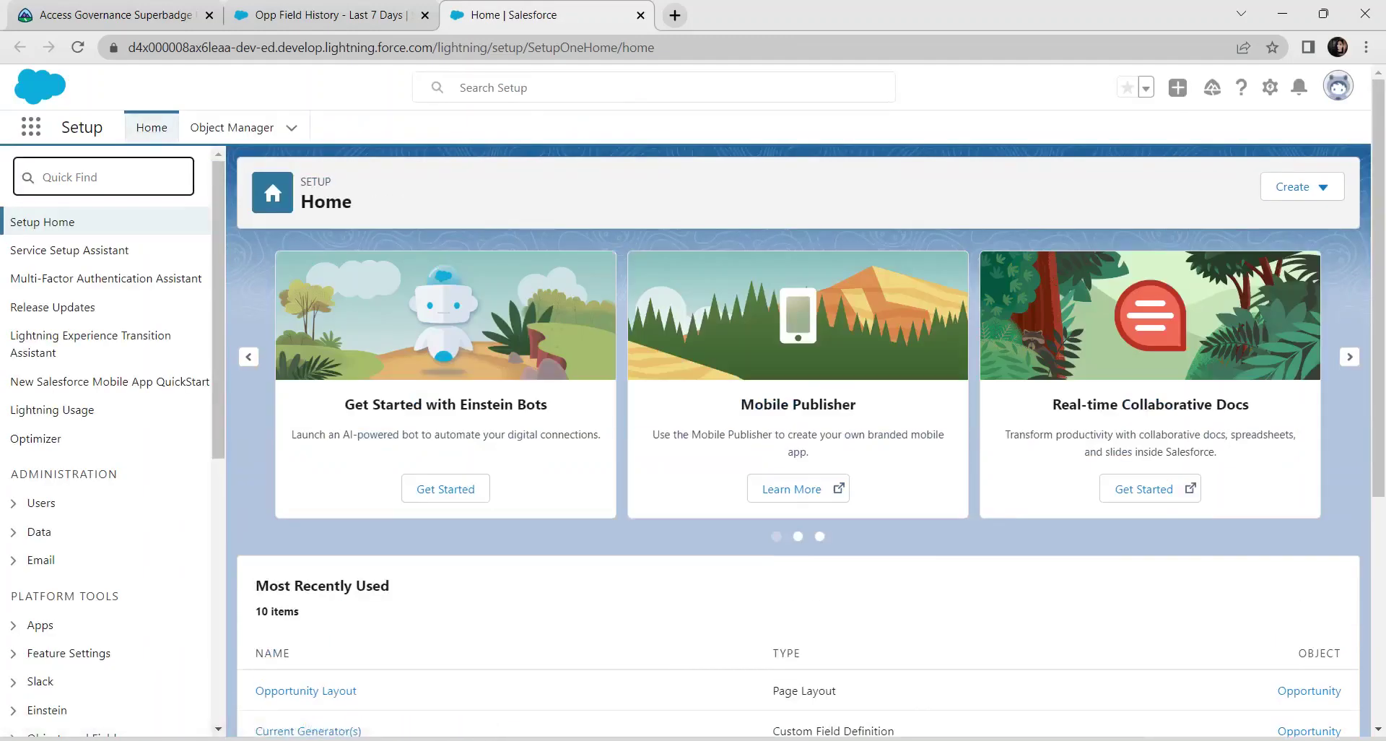
pyautogui.write('user')
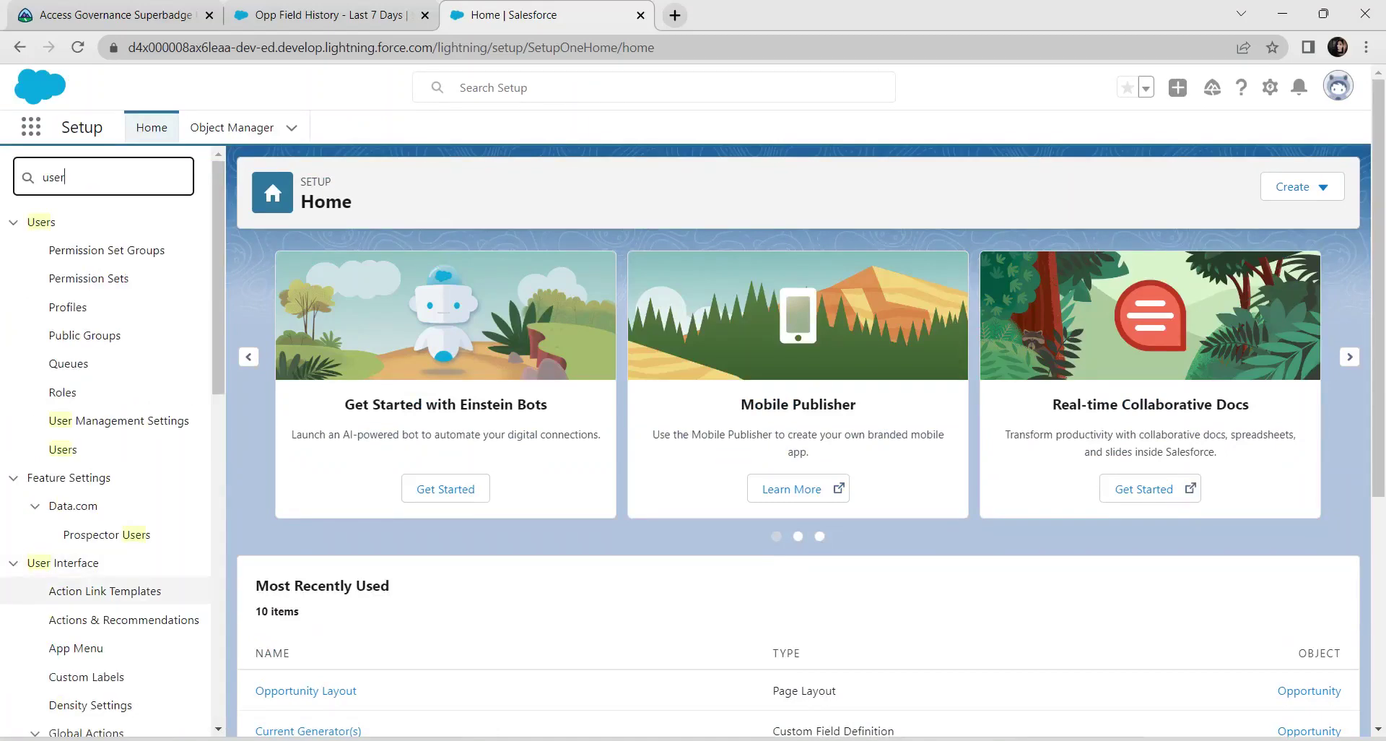
pyautogui.scroll(-3, 108, 534)
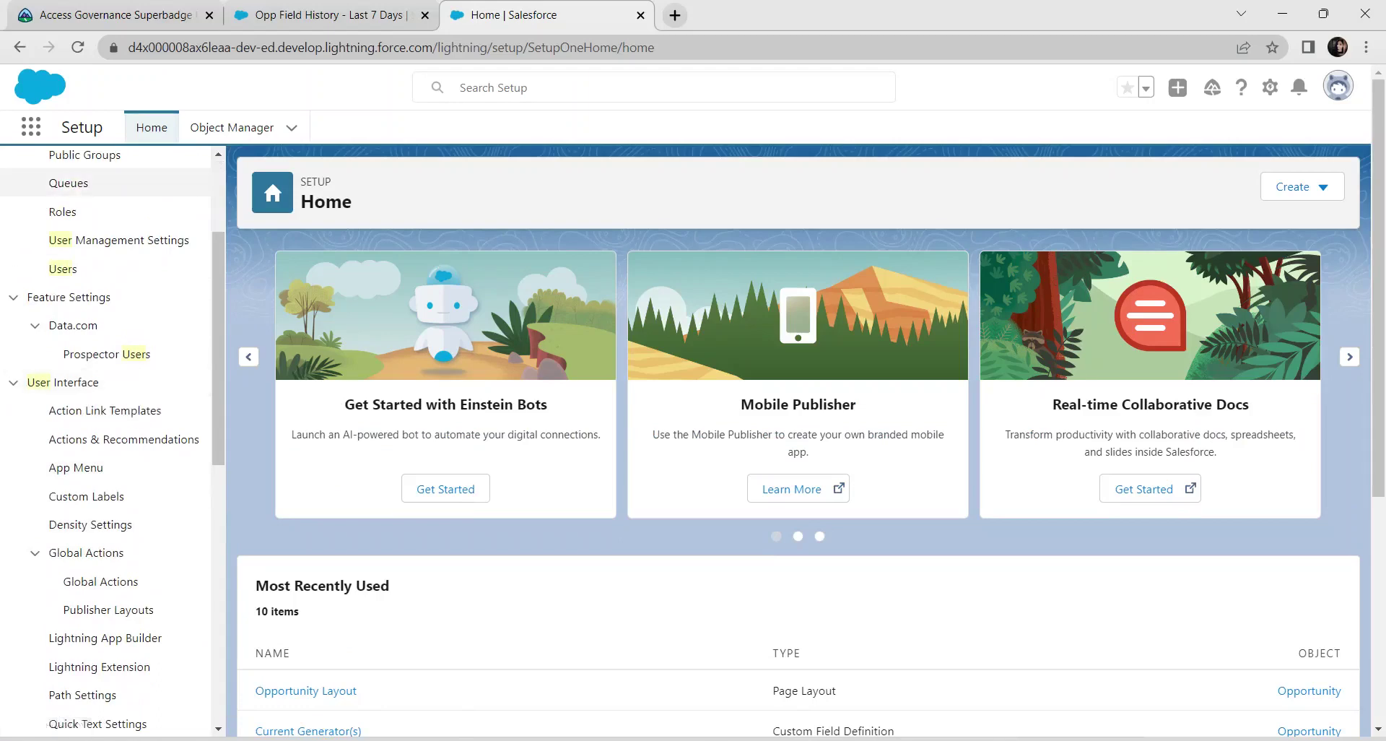
pyautogui.scroll(3, 108, 183)
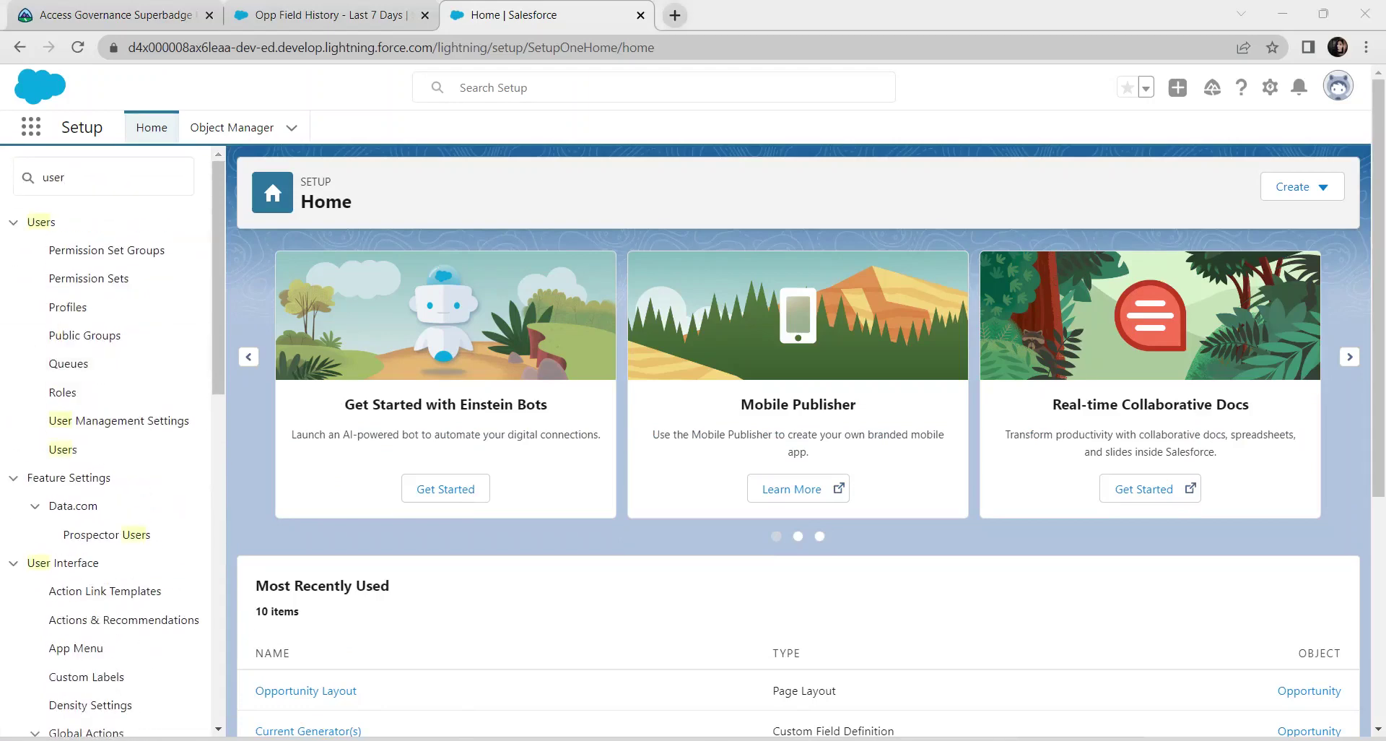
pyautogui.scroll(-10, 108, 433)
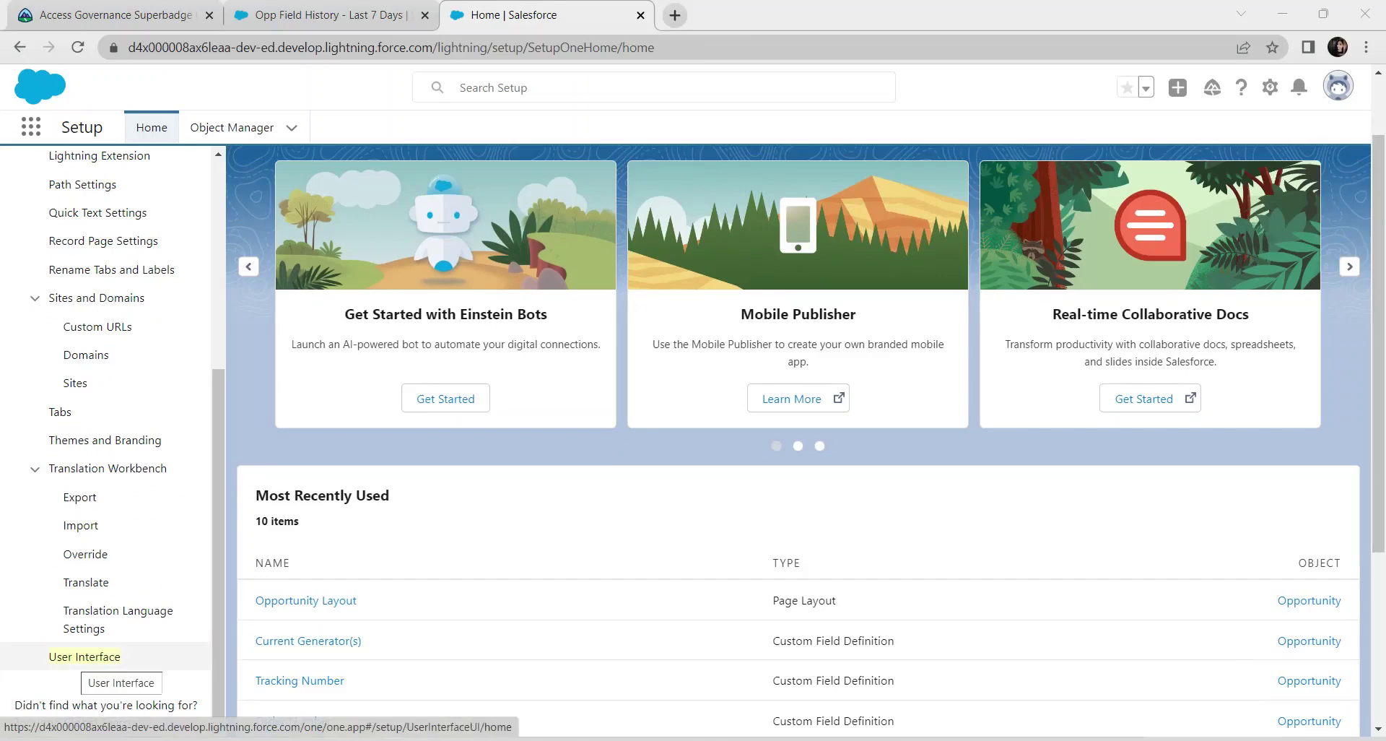
pyautogui.click(85, 656)
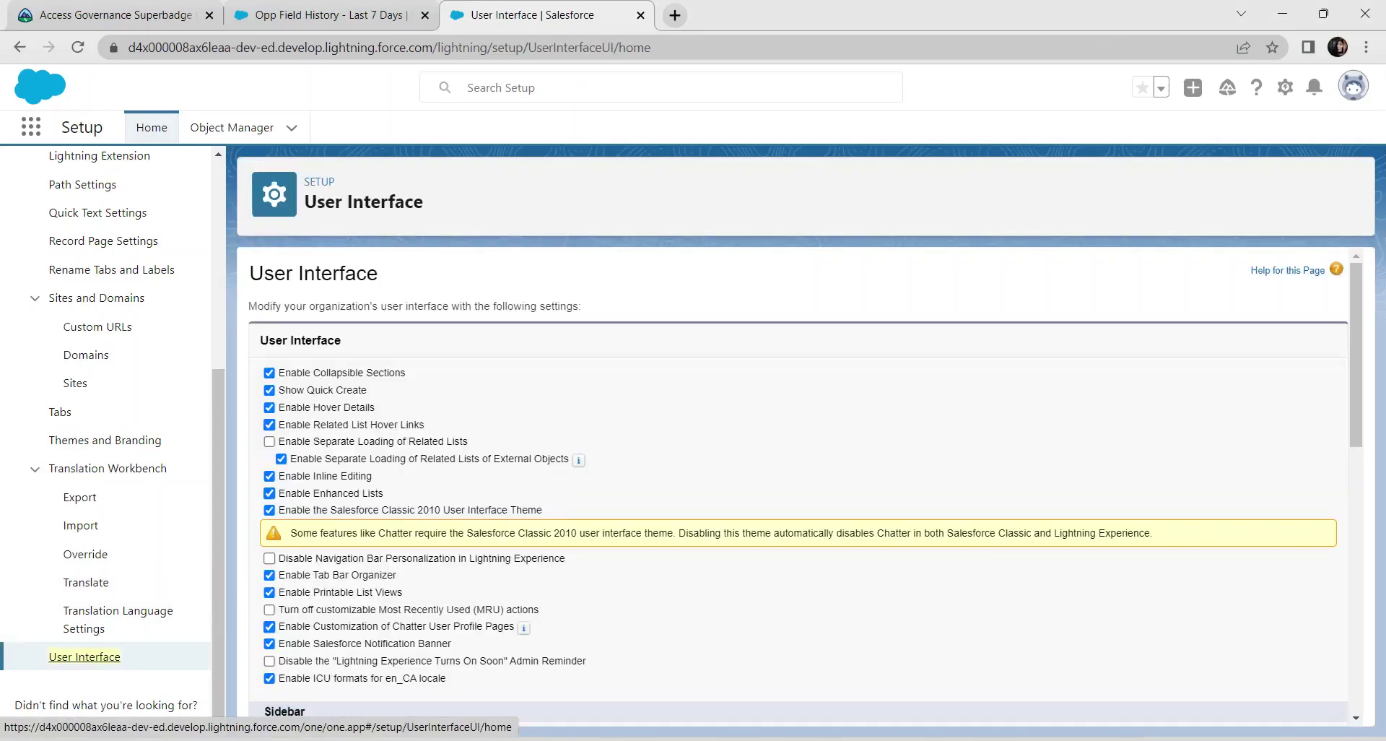
# - Enable the "Delete from Field History" and "Delete from Field History Archive" user permissions and save the User Interface settings
pyautogui.scroll(-10, 806, 481)
pyautogui.scroll(-1, 806, 481)
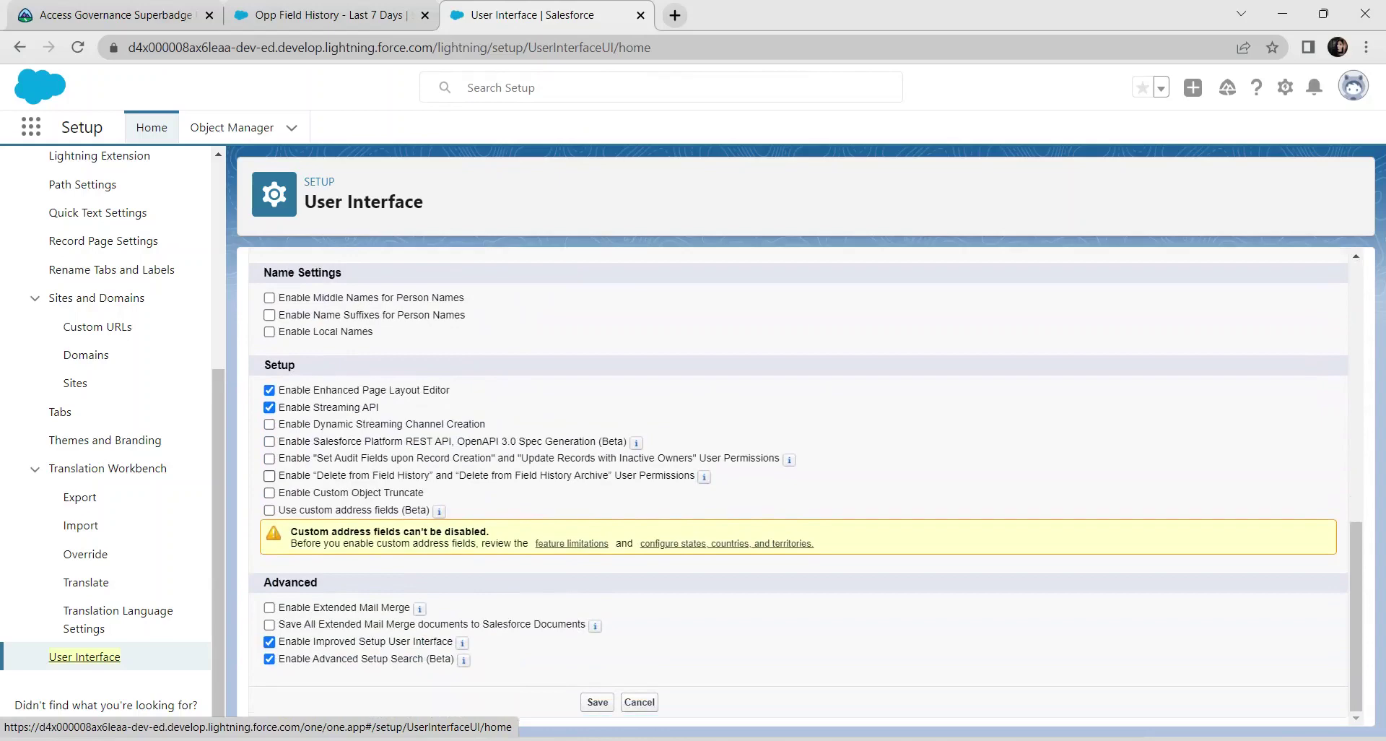
pyautogui.click(269, 476)
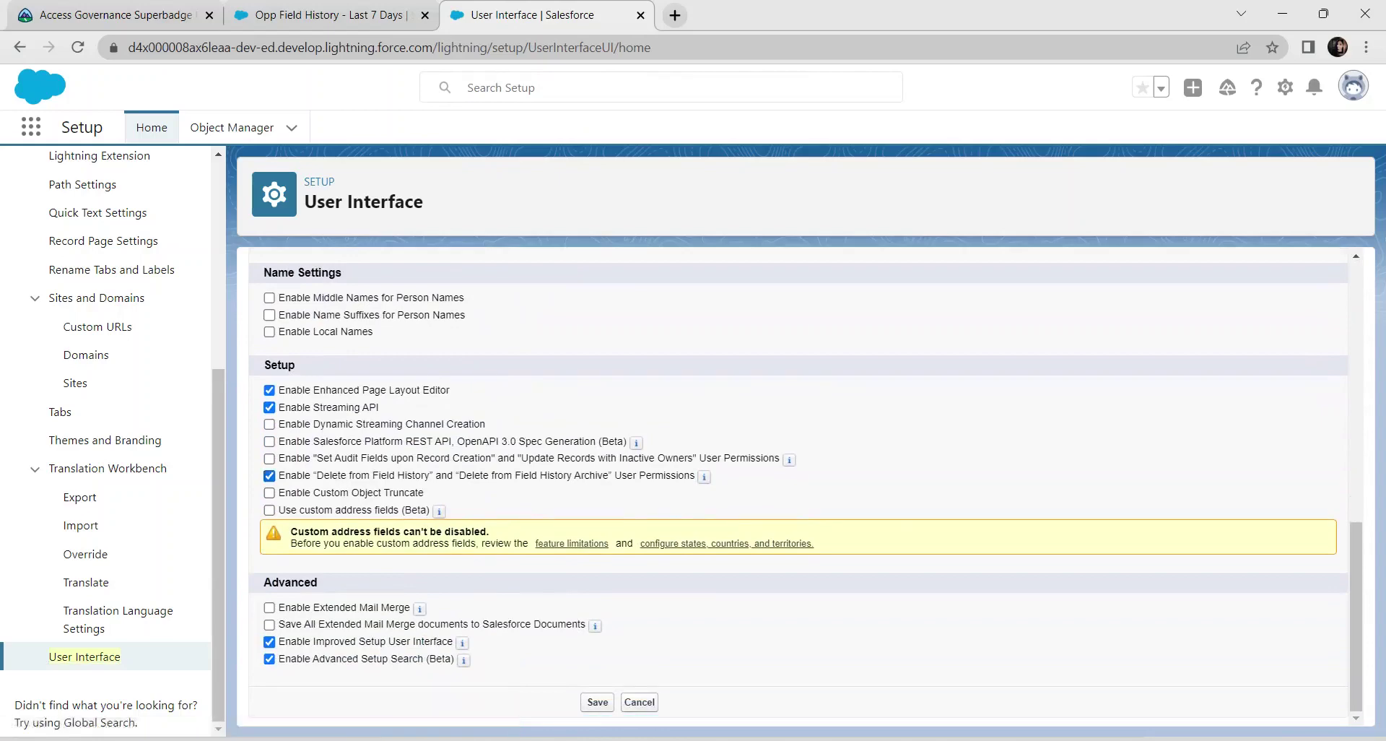
pyautogui.click(598, 702)
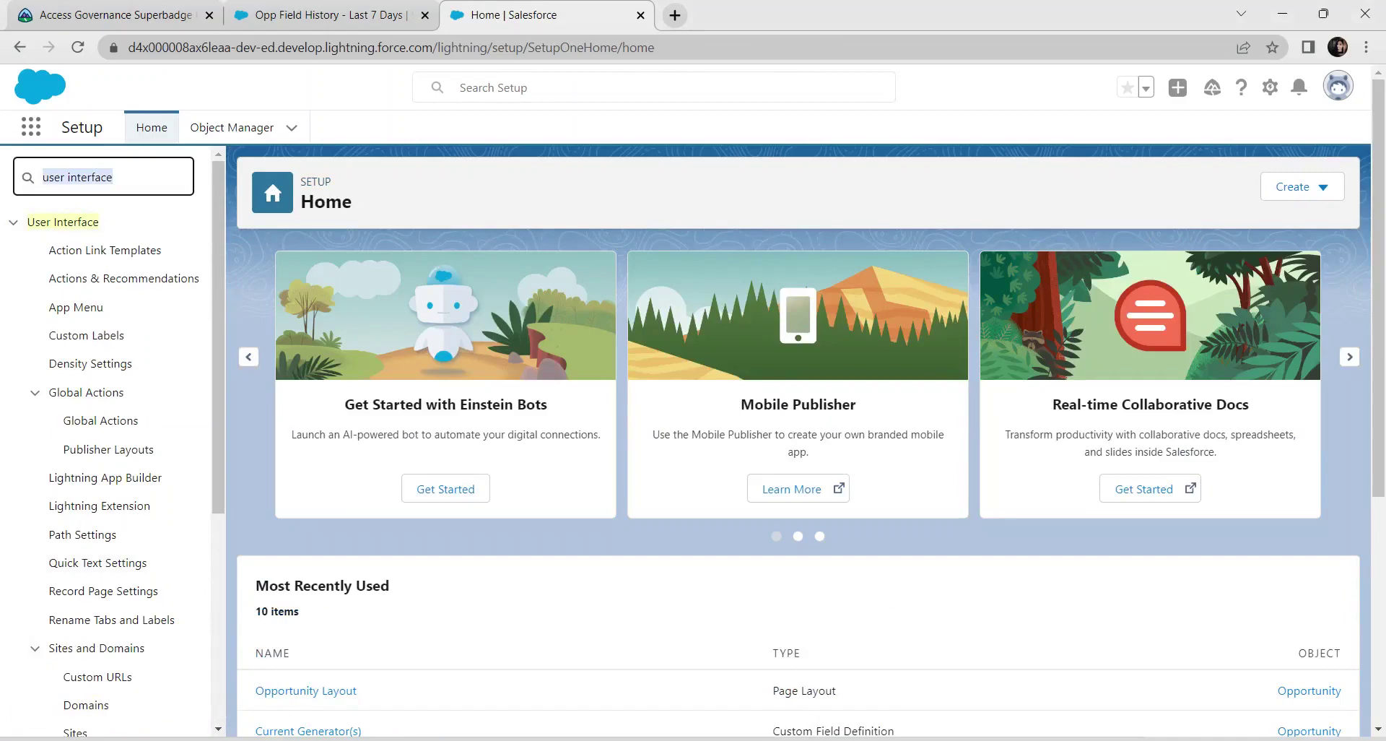
# - Search the Setup quick find for "permiss" and open the Permission Sets page
pyautogui.press('BackSpace')
pyautogui.write('permiss')
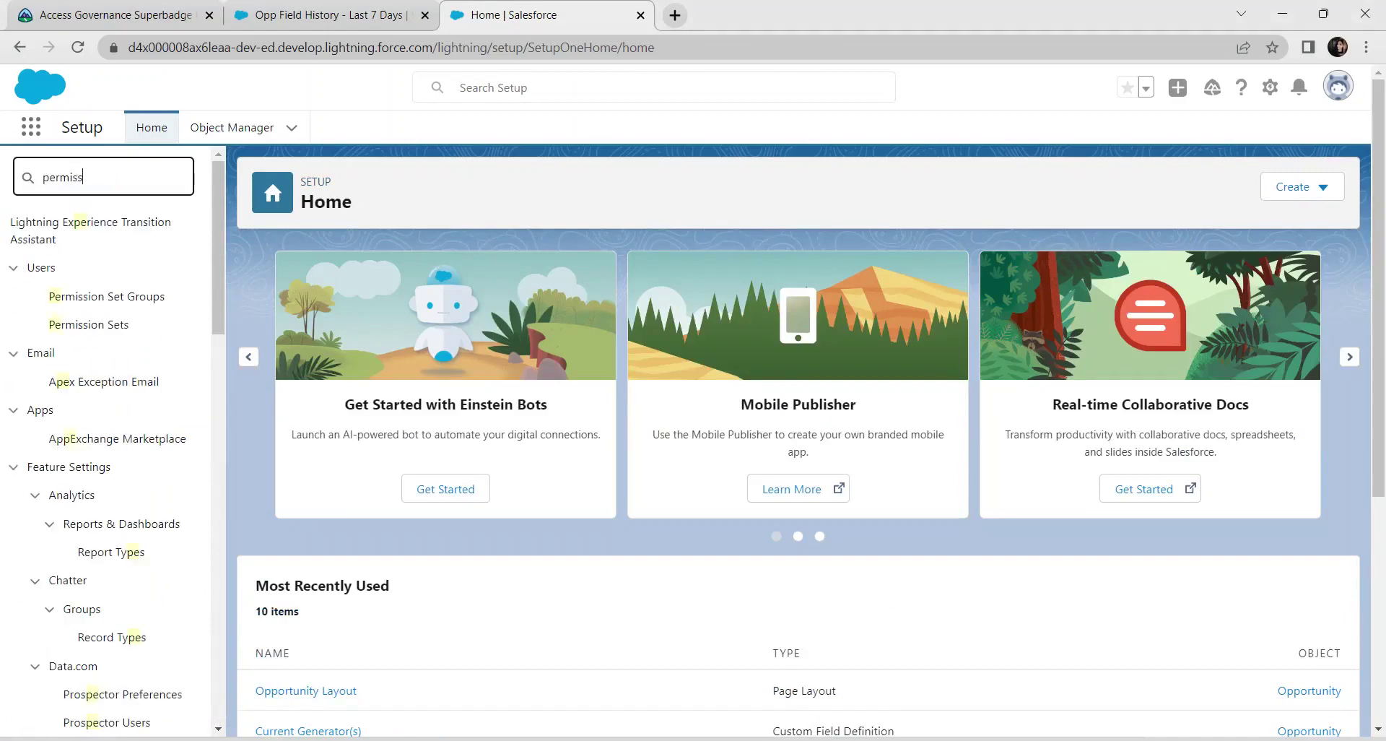
pyautogui.click(88, 278)
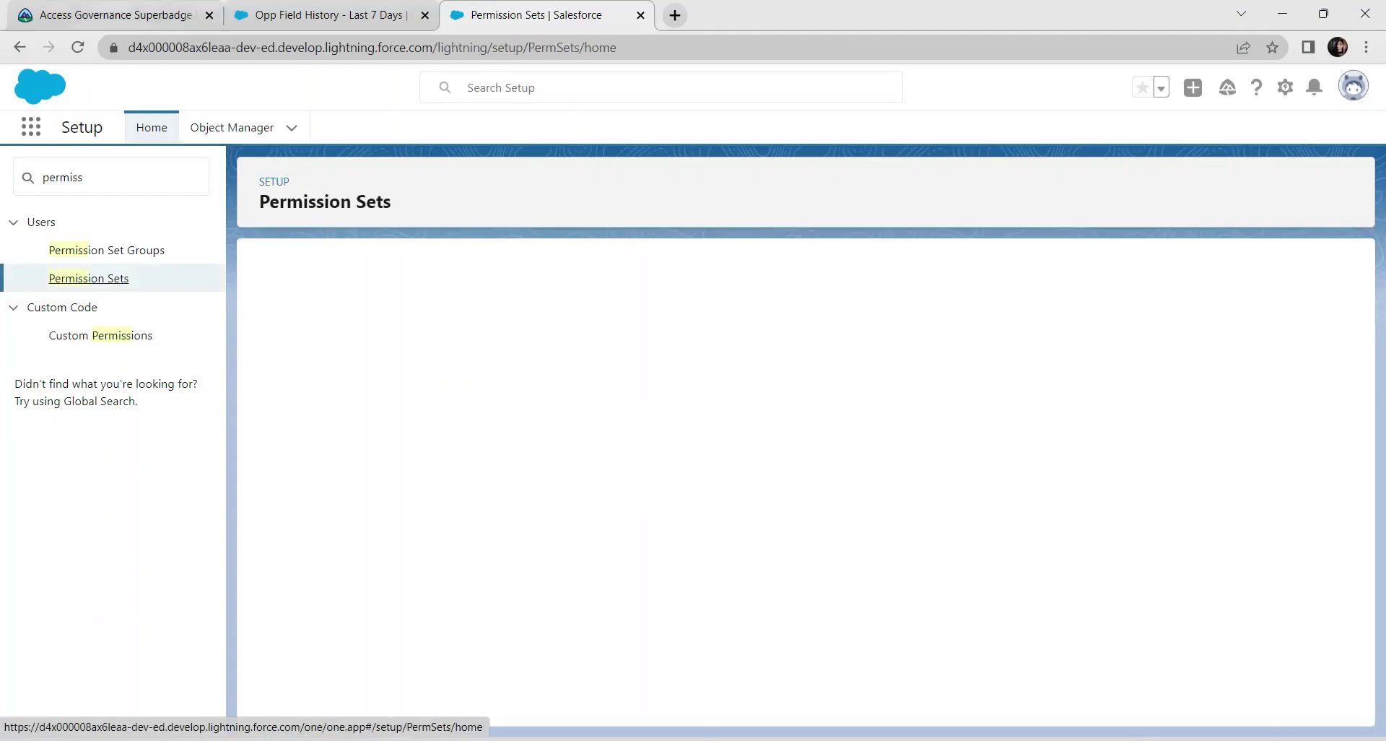
# - Copy the permission set label "Delete Field History" from the field history deletion task in the superbadge instructions
pyautogui.click(116, 15)
pyautogui.scroll(-3, 686, 397)
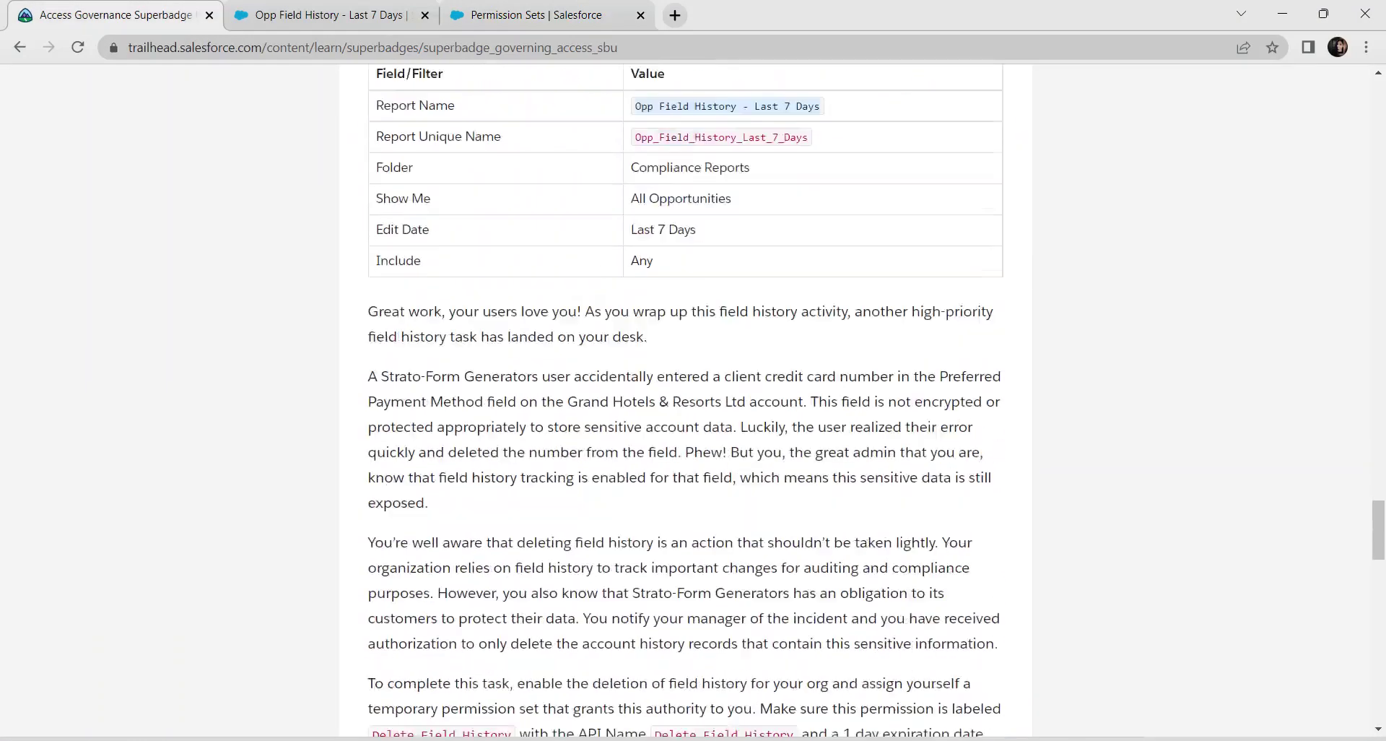
pyautogui.scroll(-5, 686, 397)
pyautogui.moveTo(373, 368); pyautogui.dragTo(514, 367)
pyautogui.hotkey('ctrl', 'c')
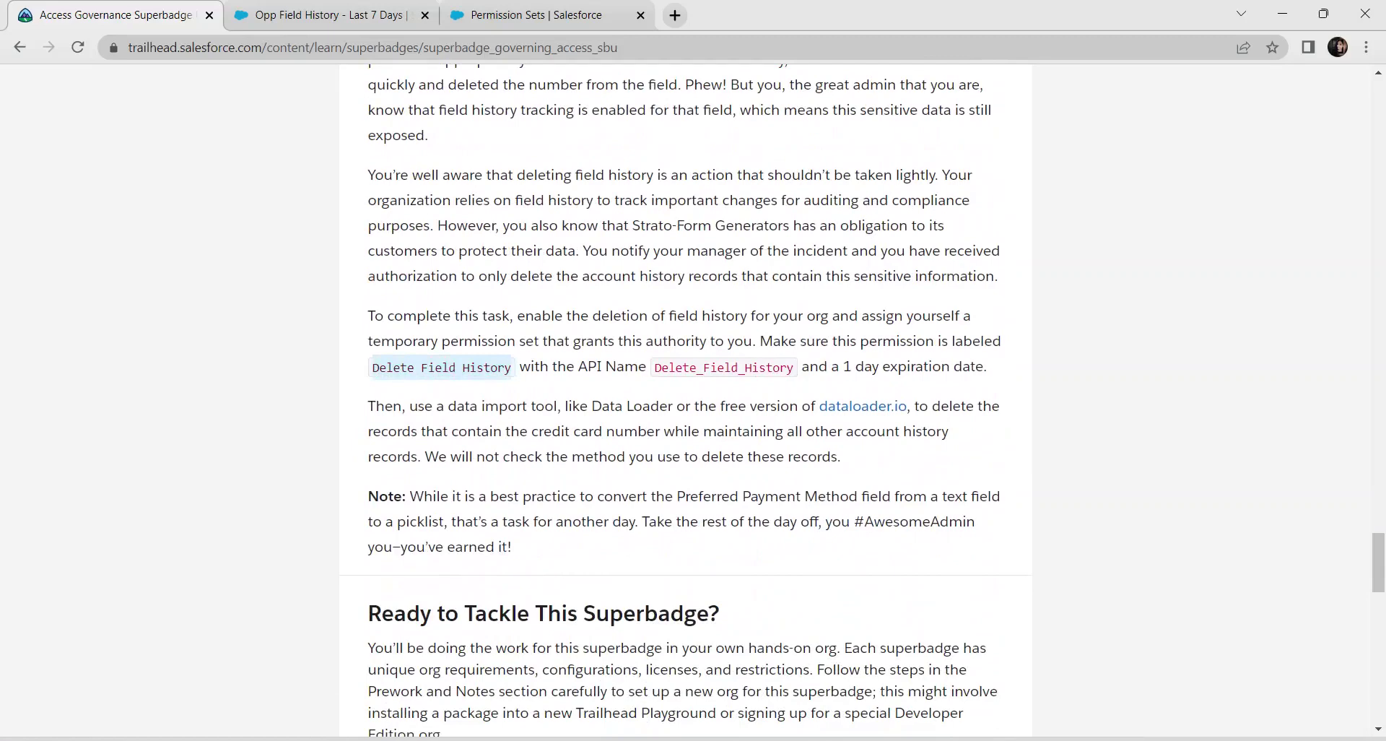
# - Back in Salesforce Setup, create and save a permission set labeled "Delete Field History" with the API name Delete_Field_History
pyautogui.click(536, 14)
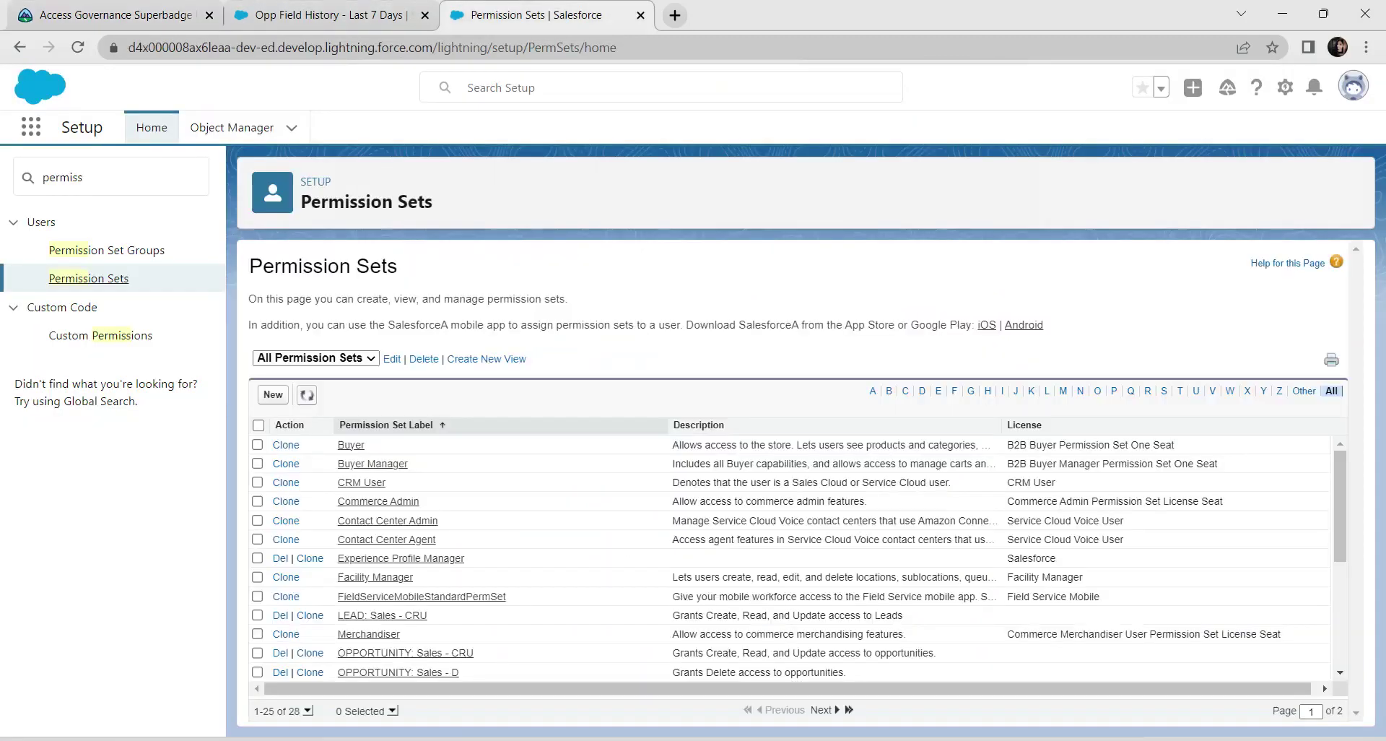
pyautogui.click(273, 395)
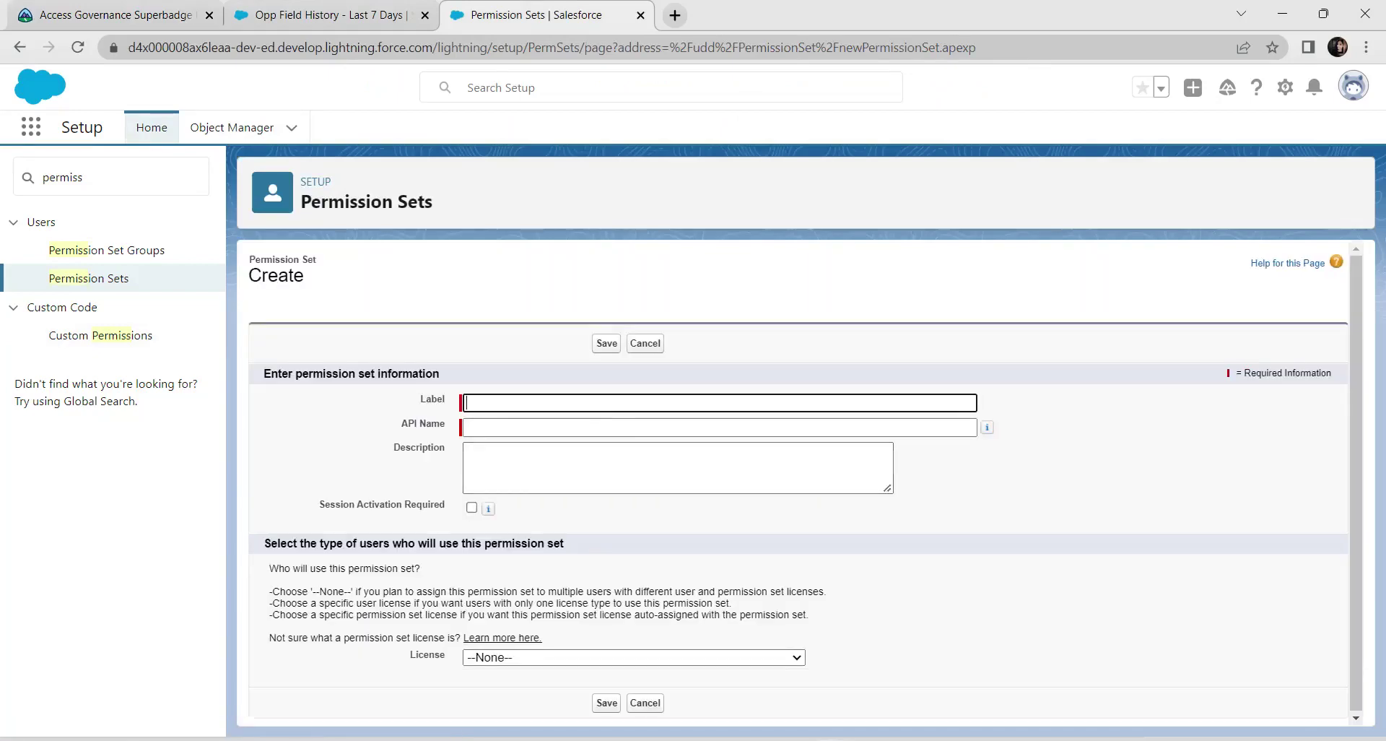
pyautogui.hotkey('ctrl', 'v')
pyautogui.press('Tab')
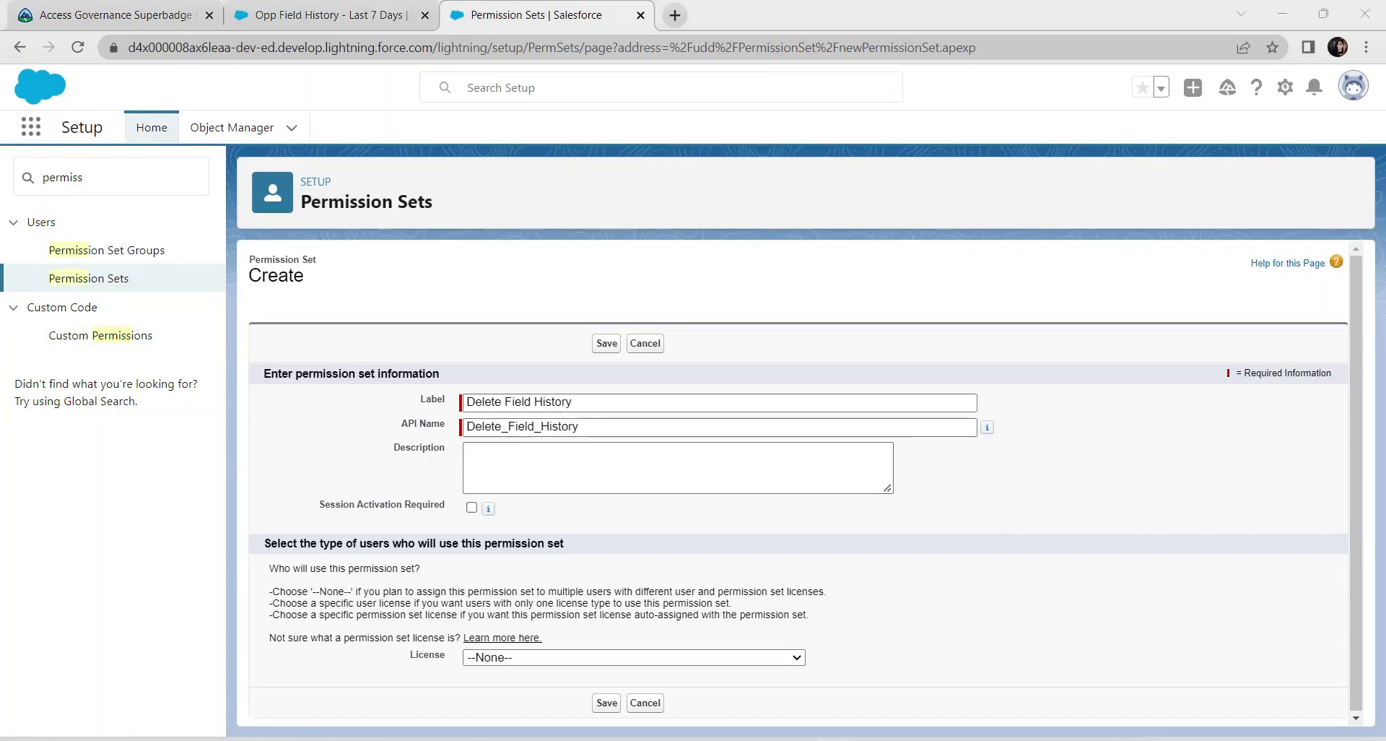
pyautogui.press('Return')
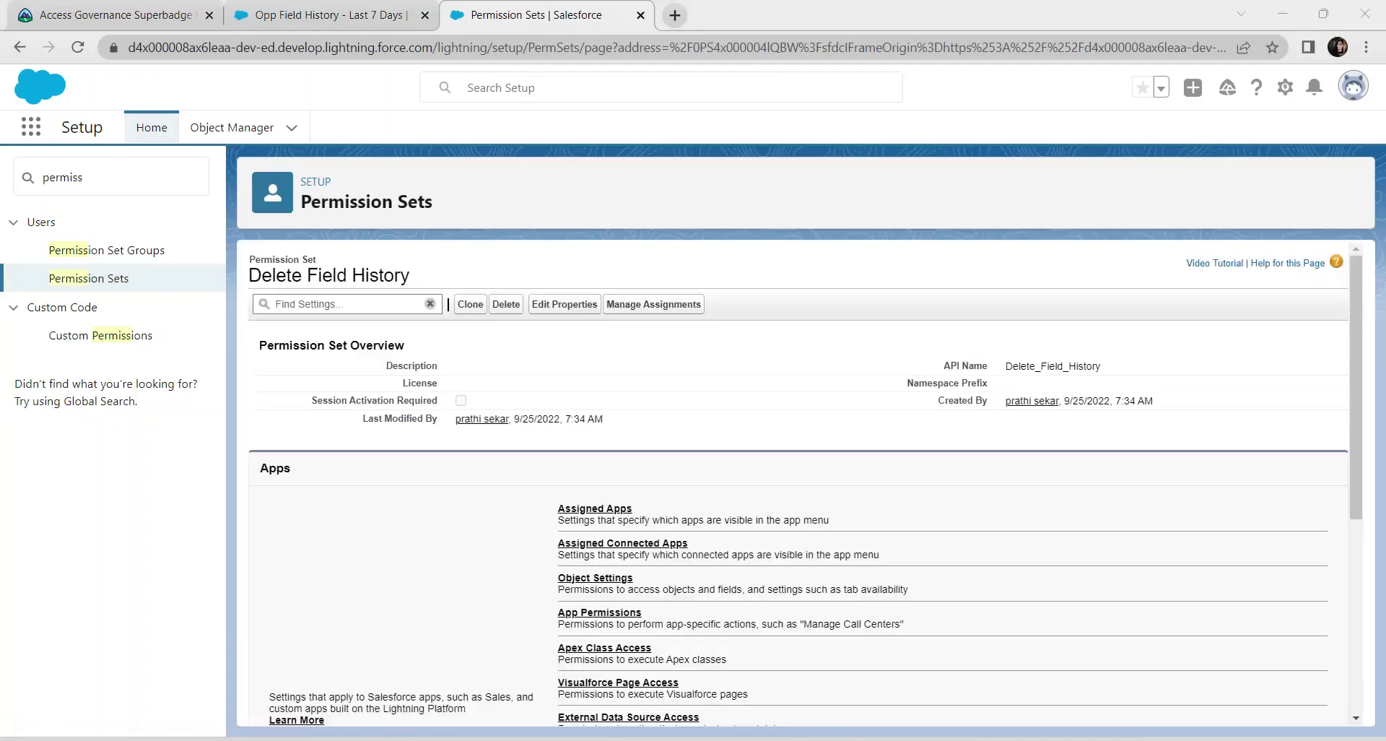
# - Enable the system permission Enable "Delete From Field History" in the new permission set, then save and confirm the permission change
pyautogui.scroll(-5, 608, 645)
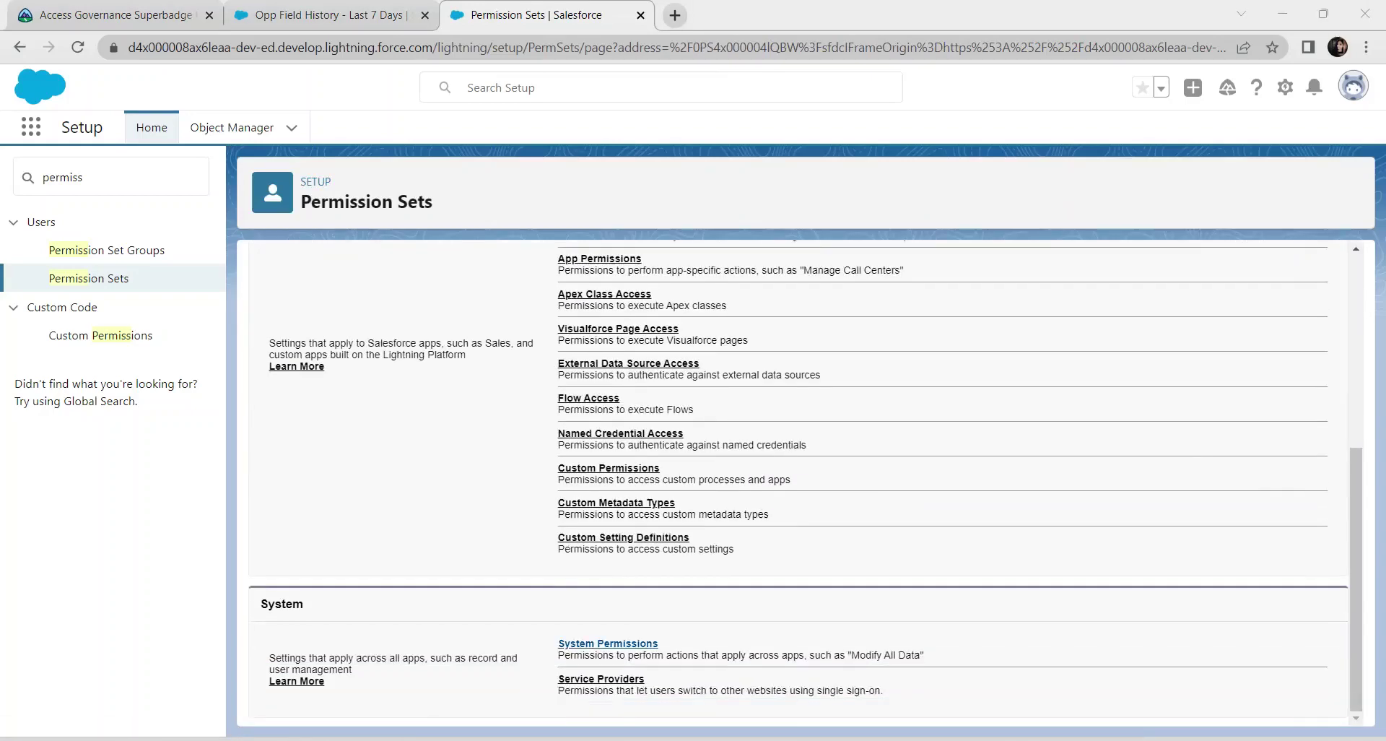
pyautogui.click(608, 643)
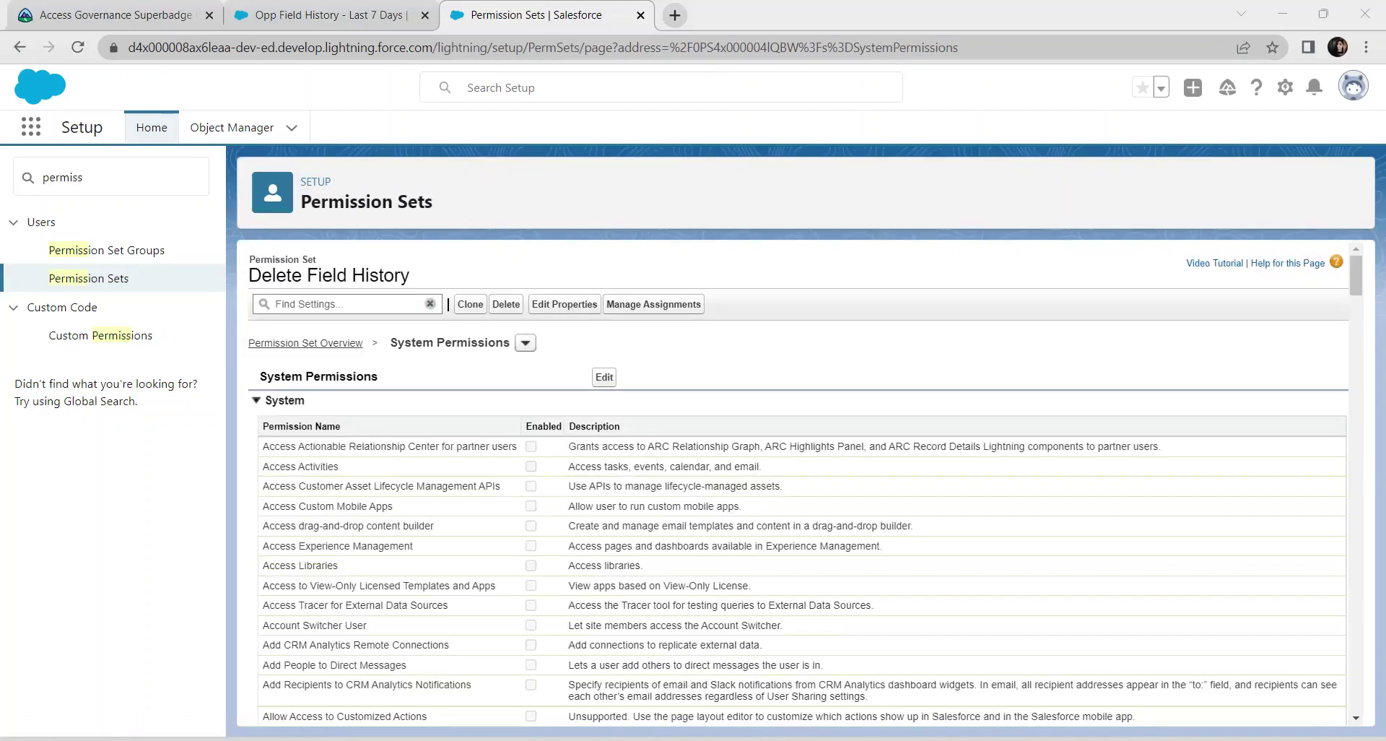
pyautogui.click(604, 376)
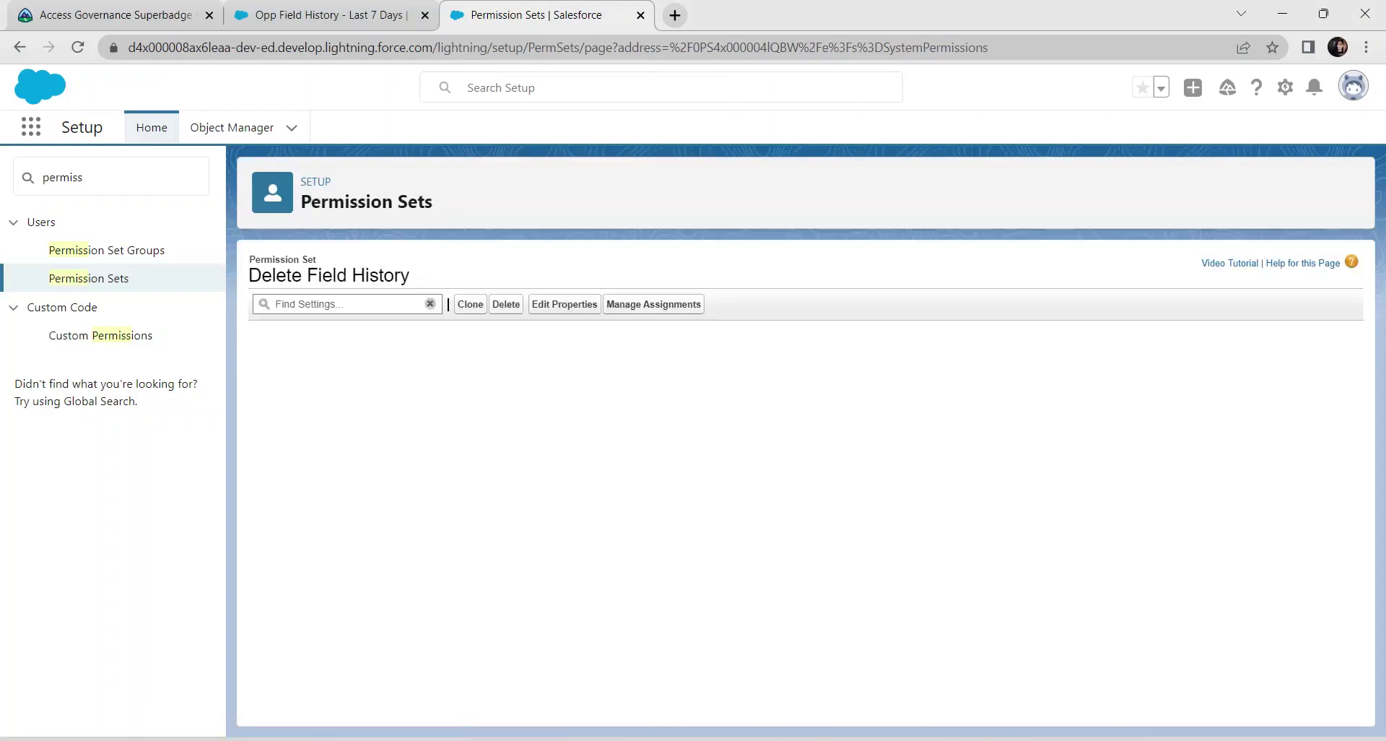
pyautogui.scroll(-10, 802, 483)
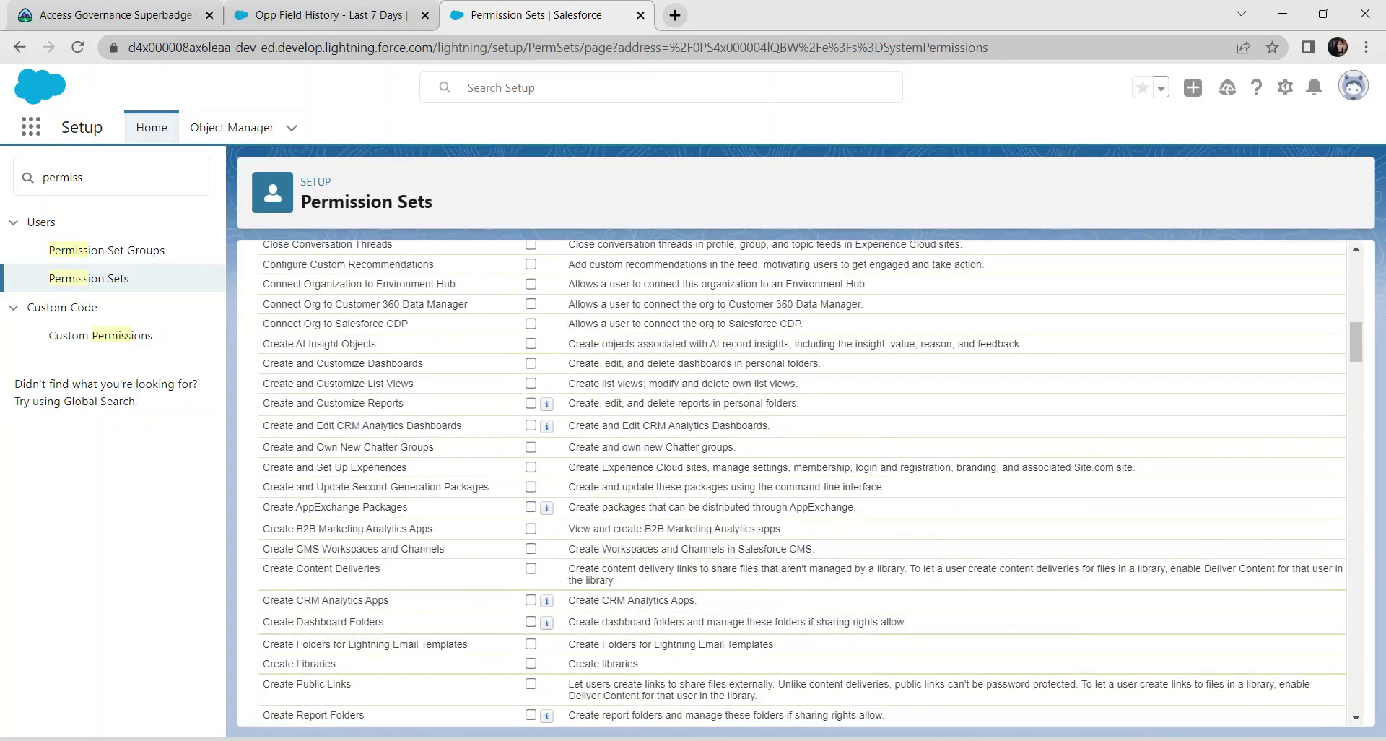
pyautogui.scroll(-6, 801, 484)
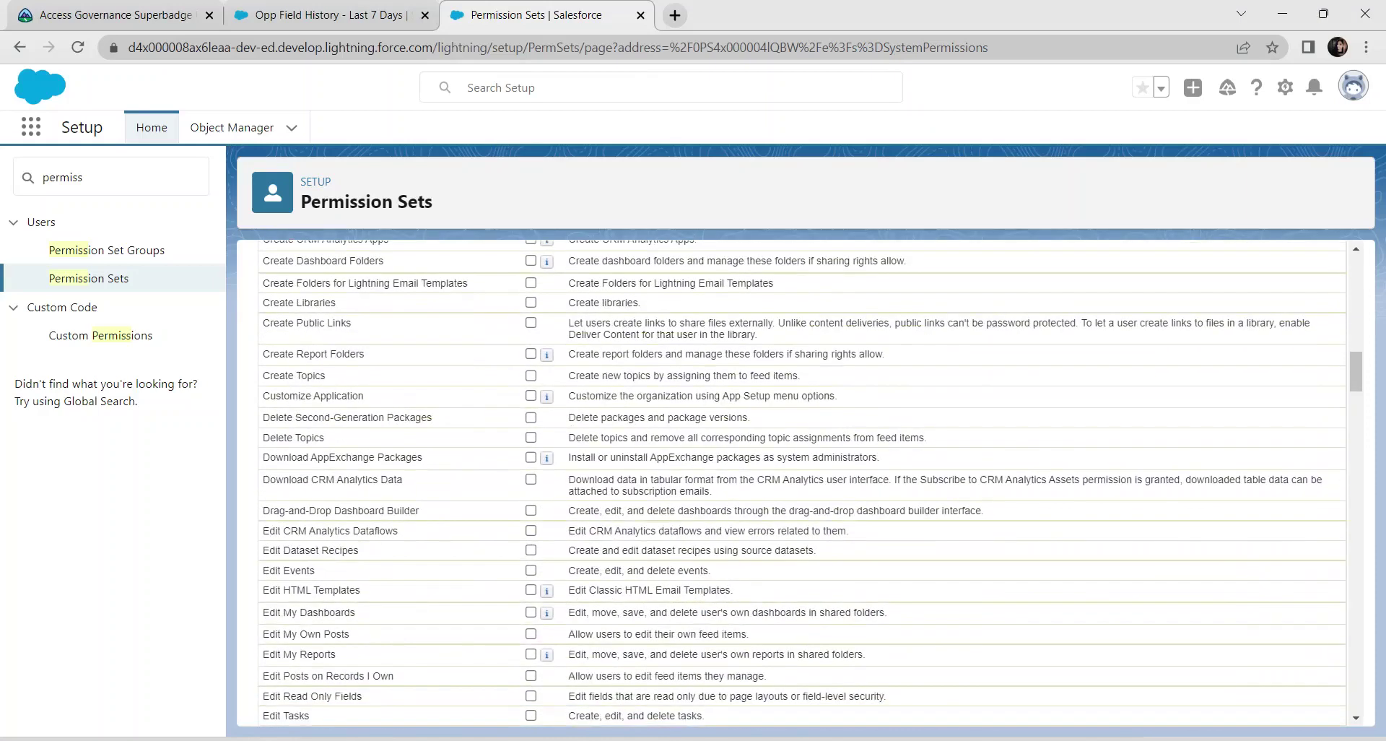
pyautogui.scroll(-3, 802, 484)
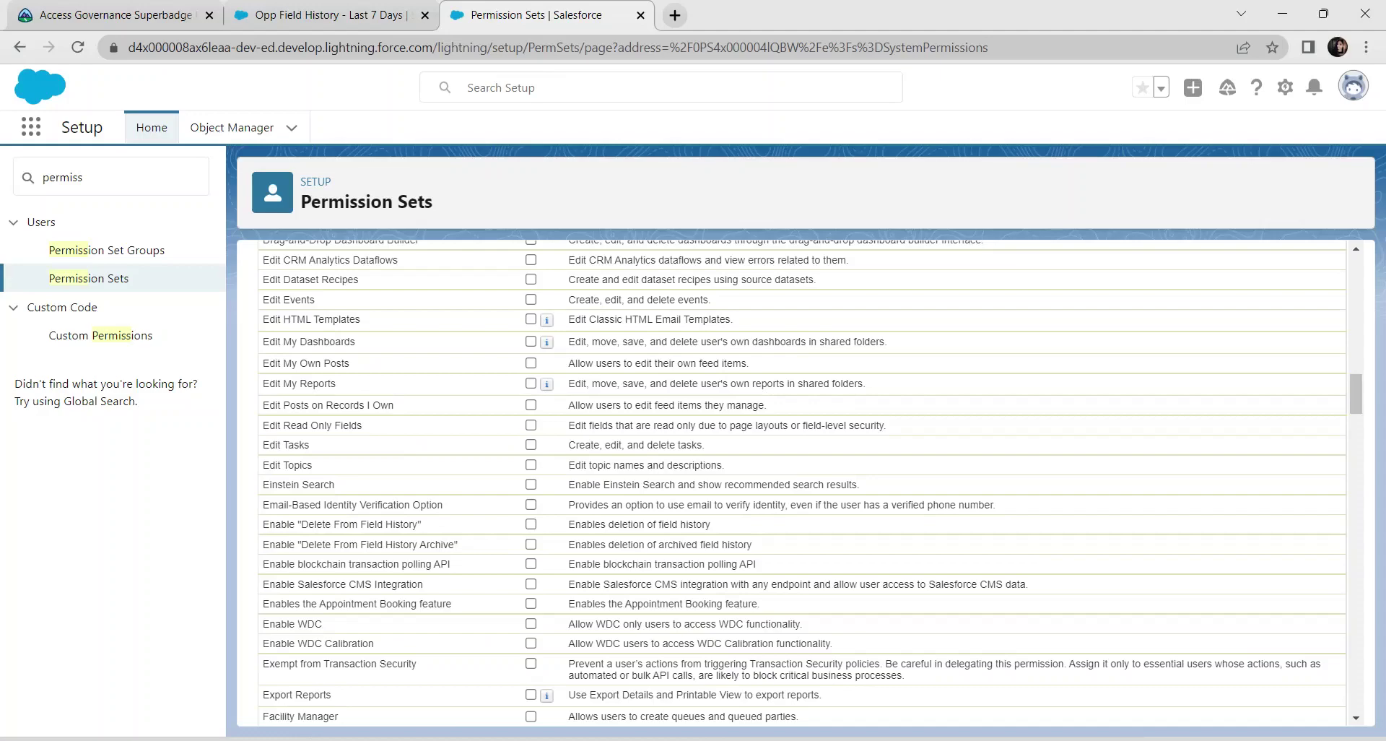
pyautogui.click(531, 525)
pyautogui.scroll(15, 802, 484)
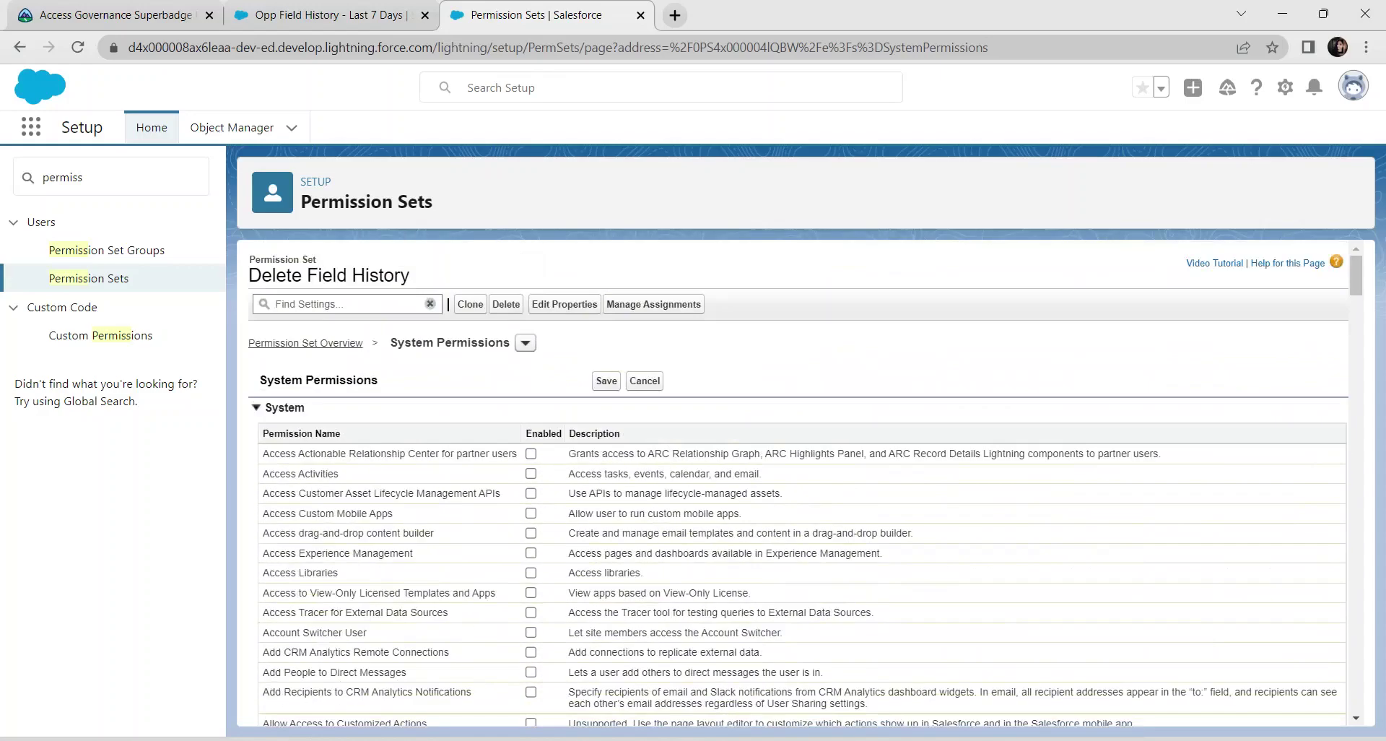
pyautogui.click(606, 380)
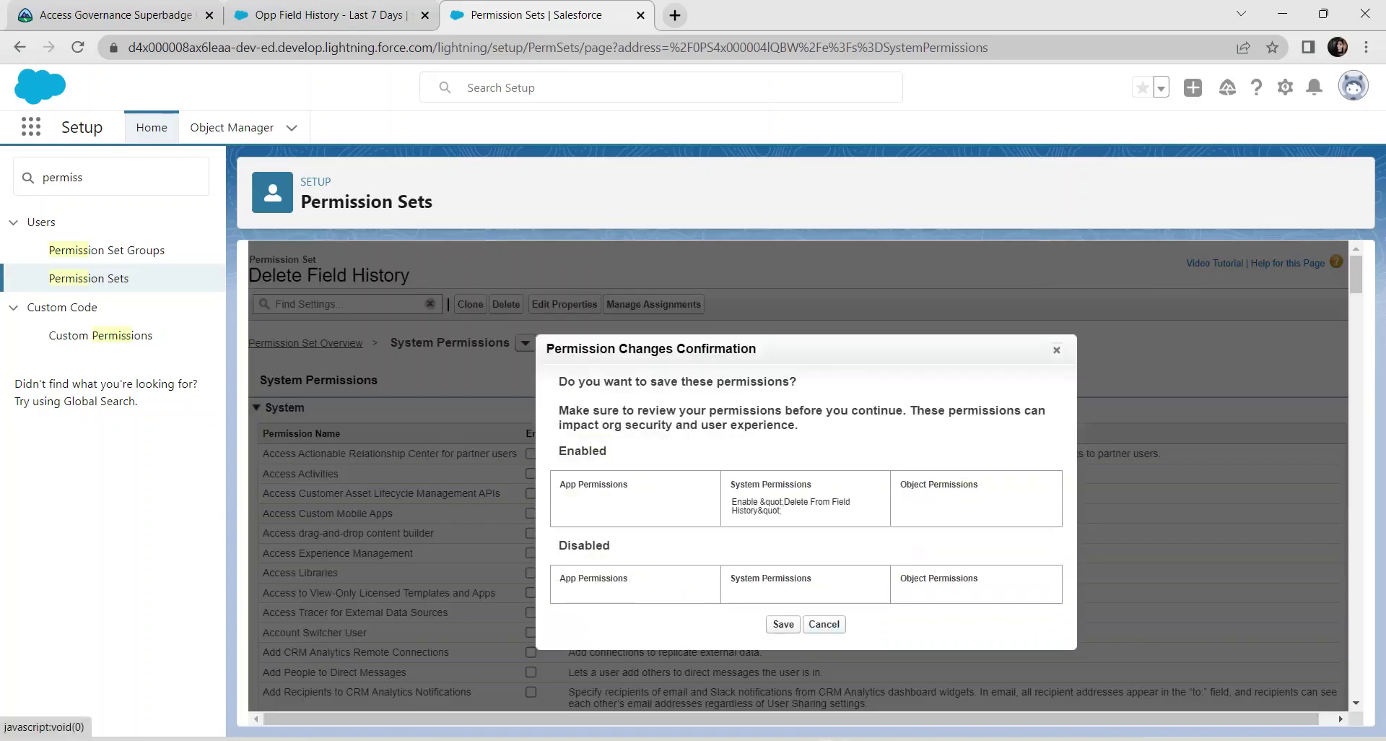
pyautogui.click(783, 624)
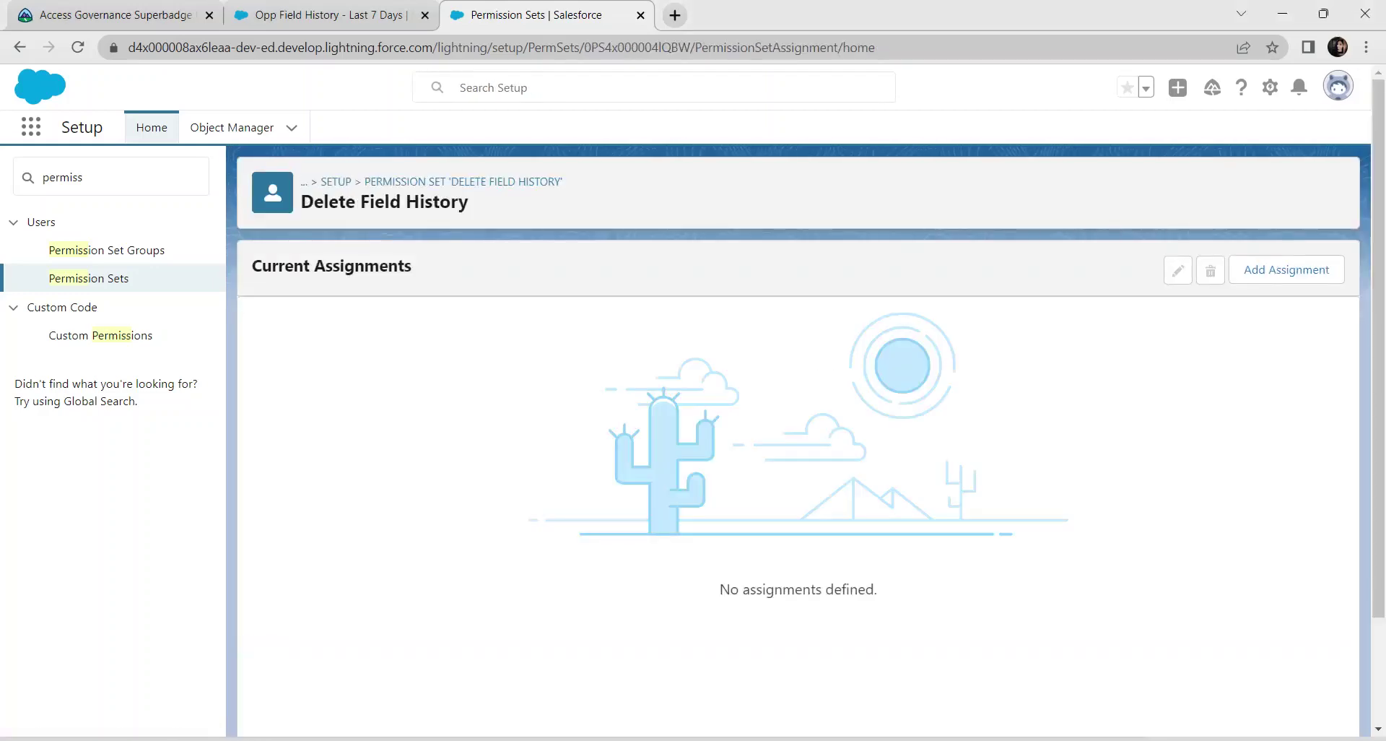
# - Assign the Delete Field History permission set to your own System Administrator user with no expiration date
pyautogui.click(1287, 270)
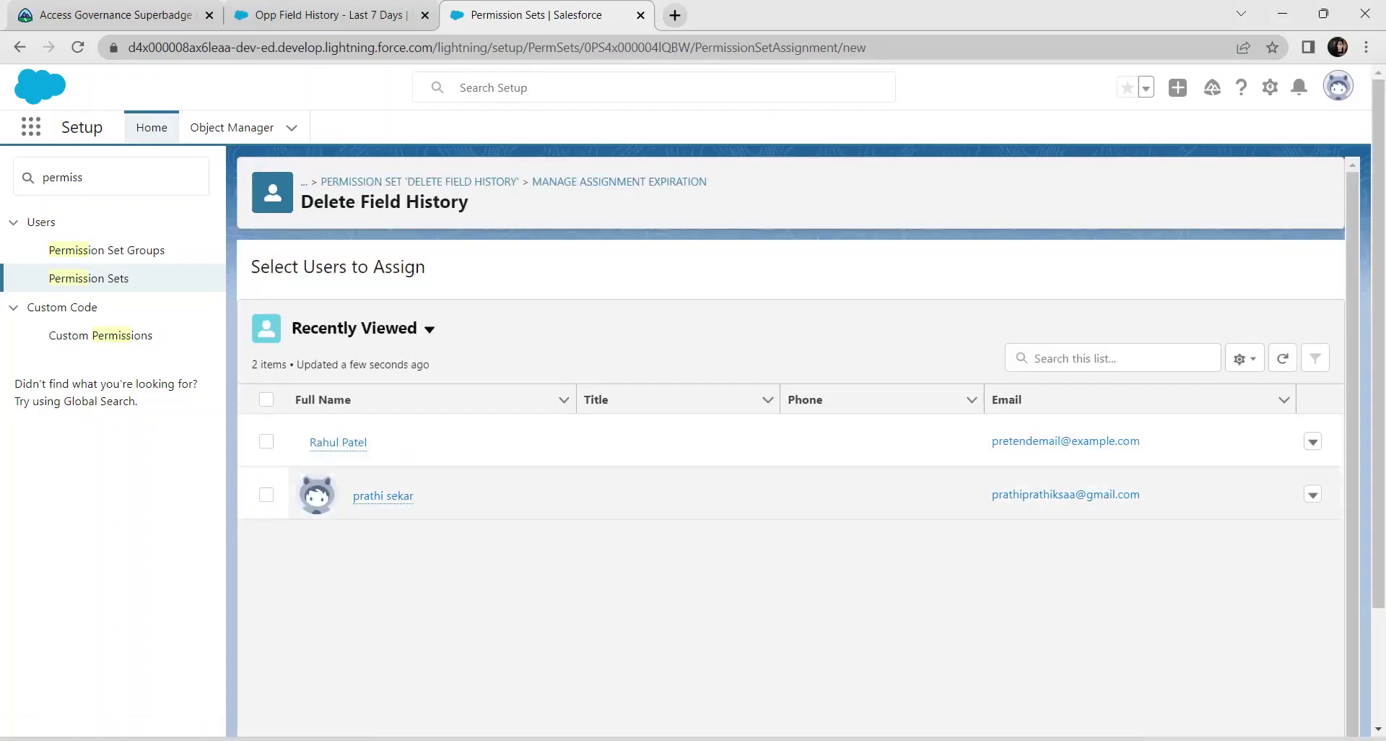
pyautogui.click(266, 494)
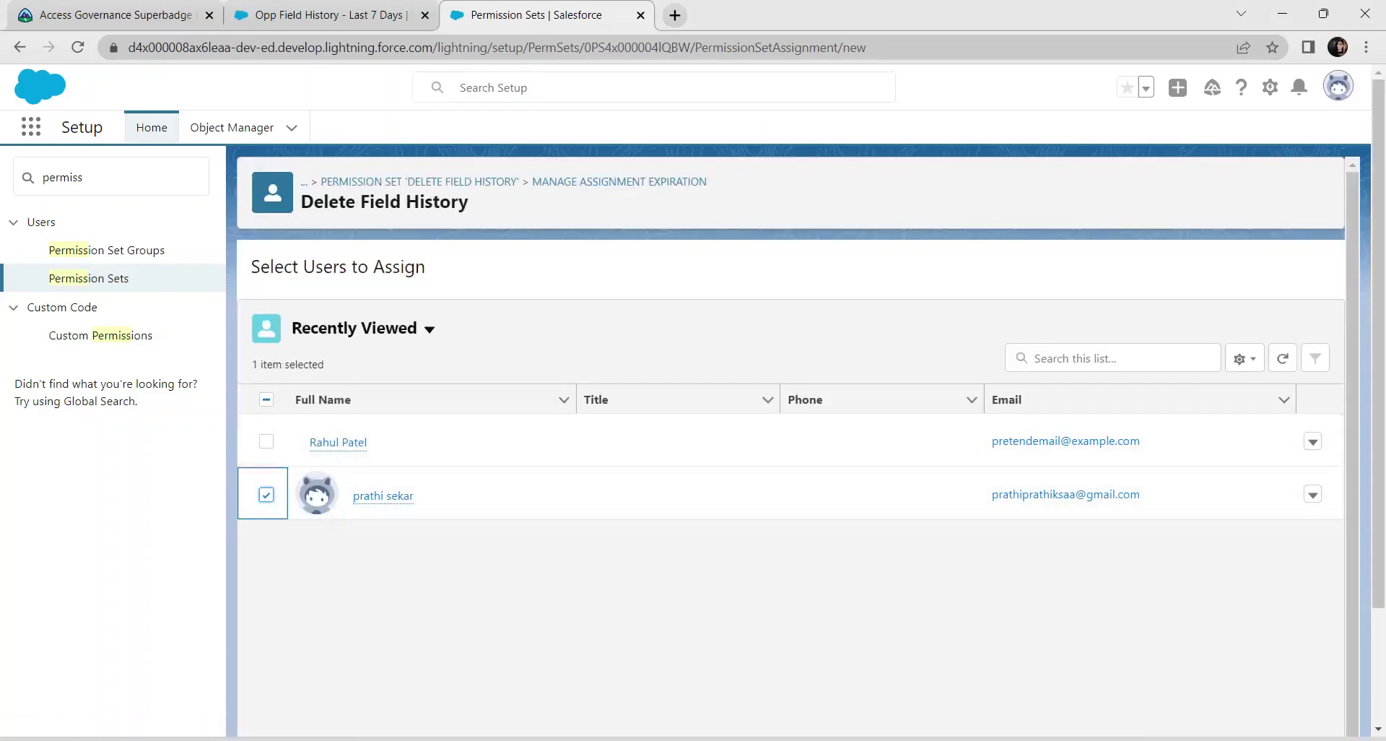
pyautogui.scroll(-2, 794, 433)
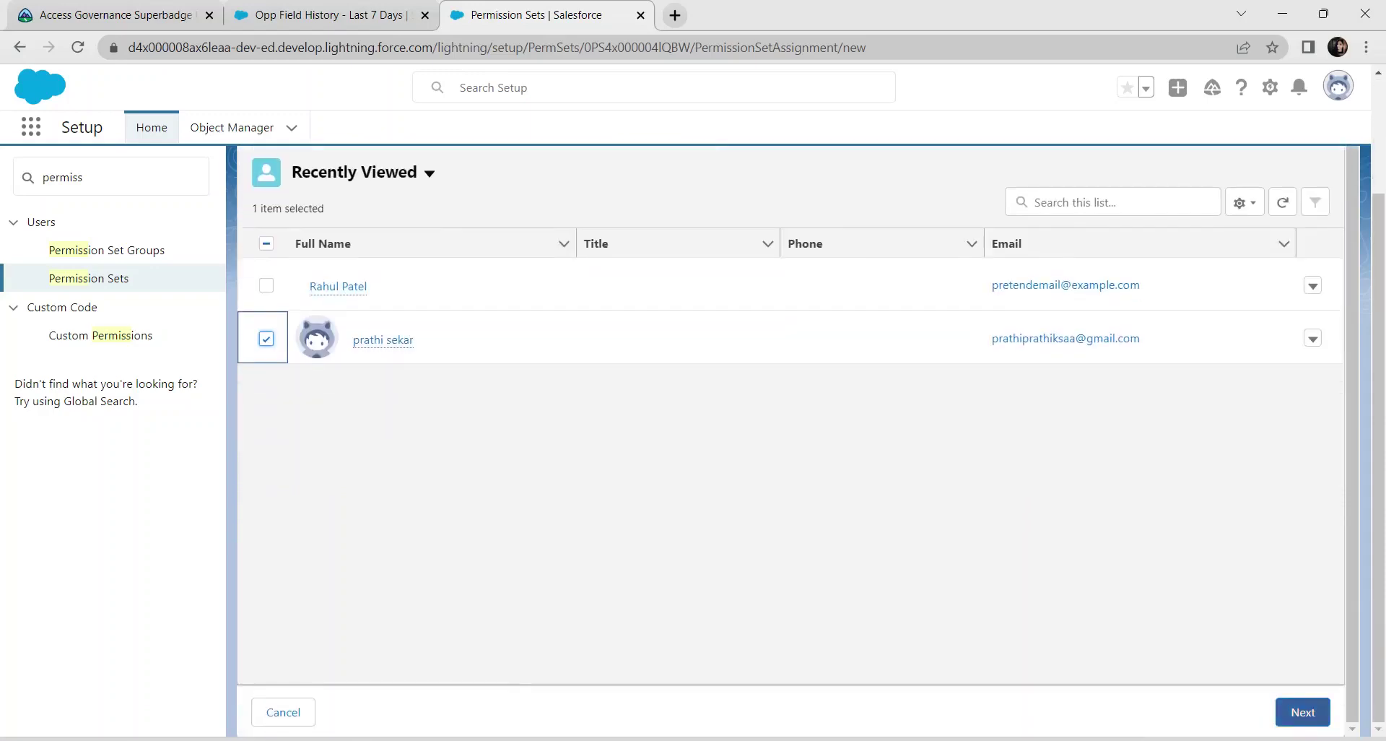
pyautogui.click(1304, 712)
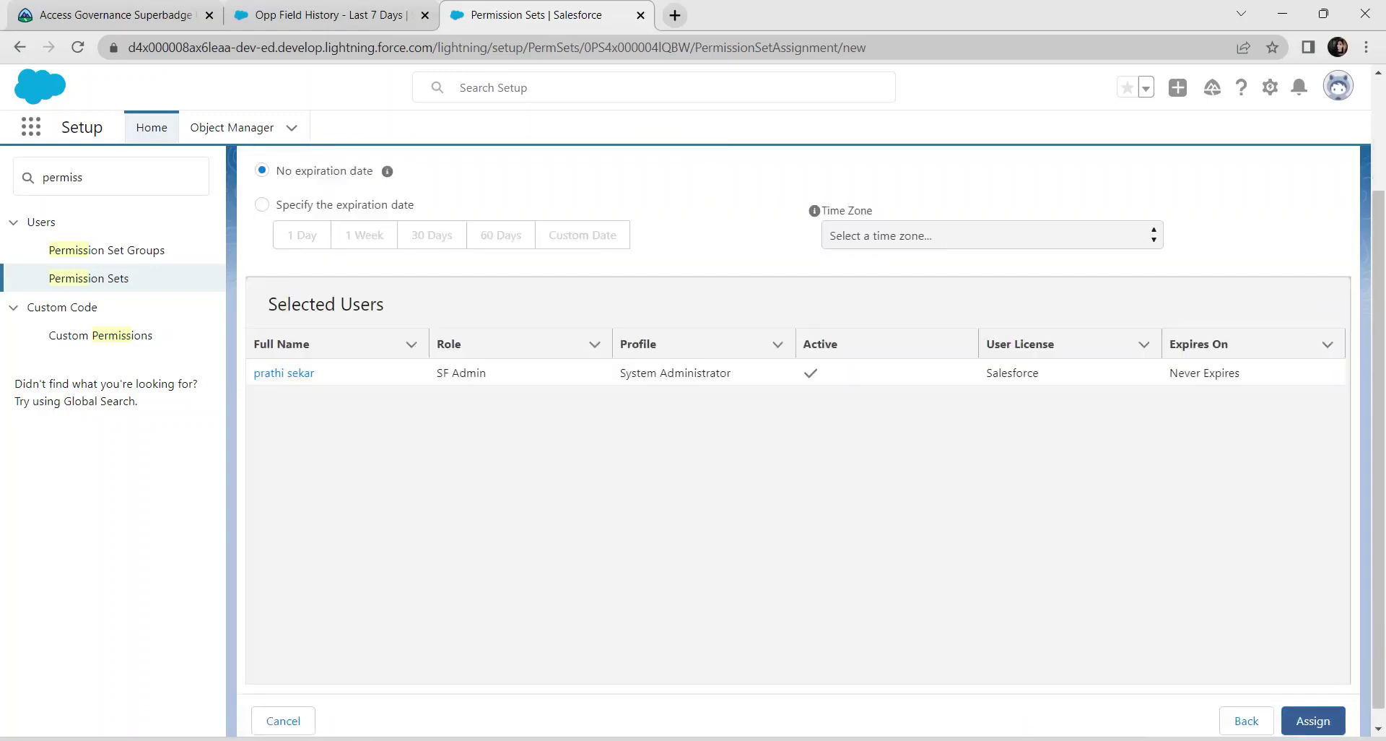
pyautogui.click(1314, 721)
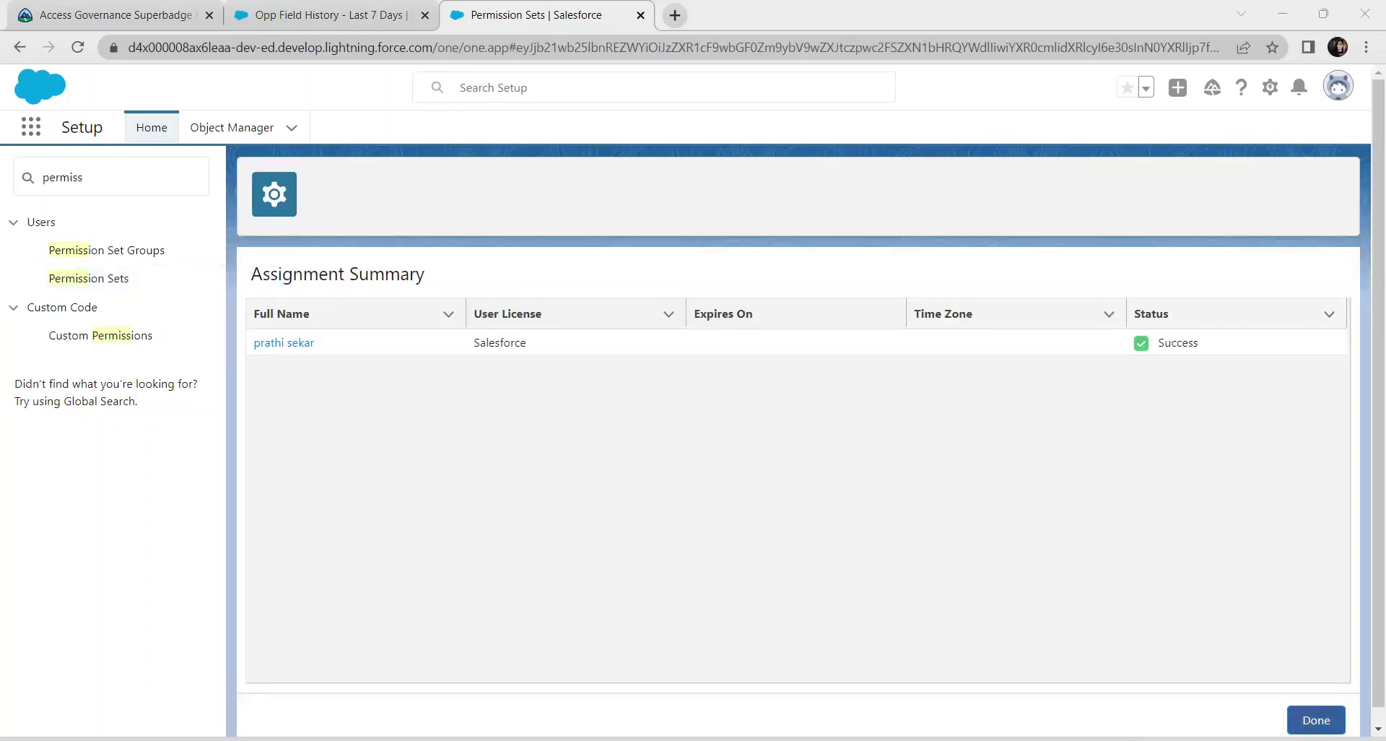
pyautogui.click(1316, 720)
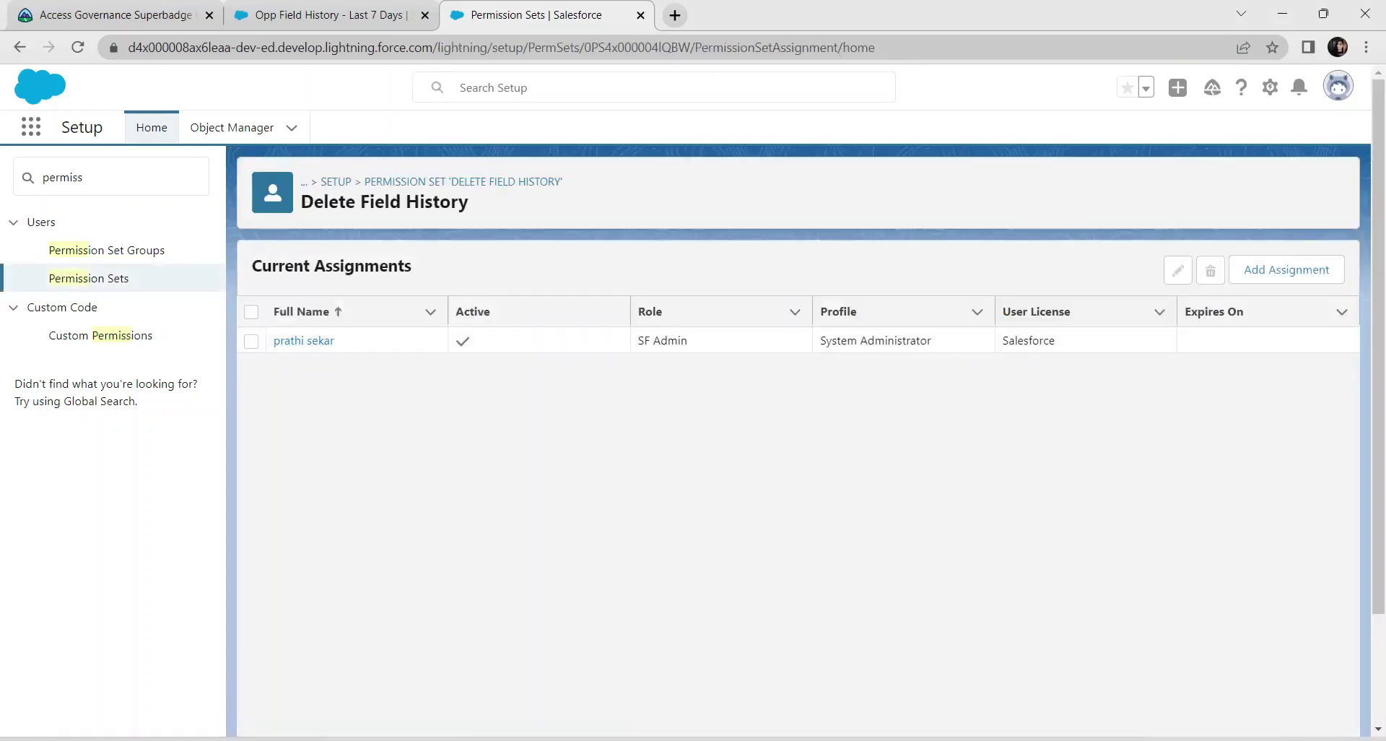
# - Edit the administrator's Delete Field History assignment to expire in 1 Day and reassign it
pyautogui.click(251, 341)
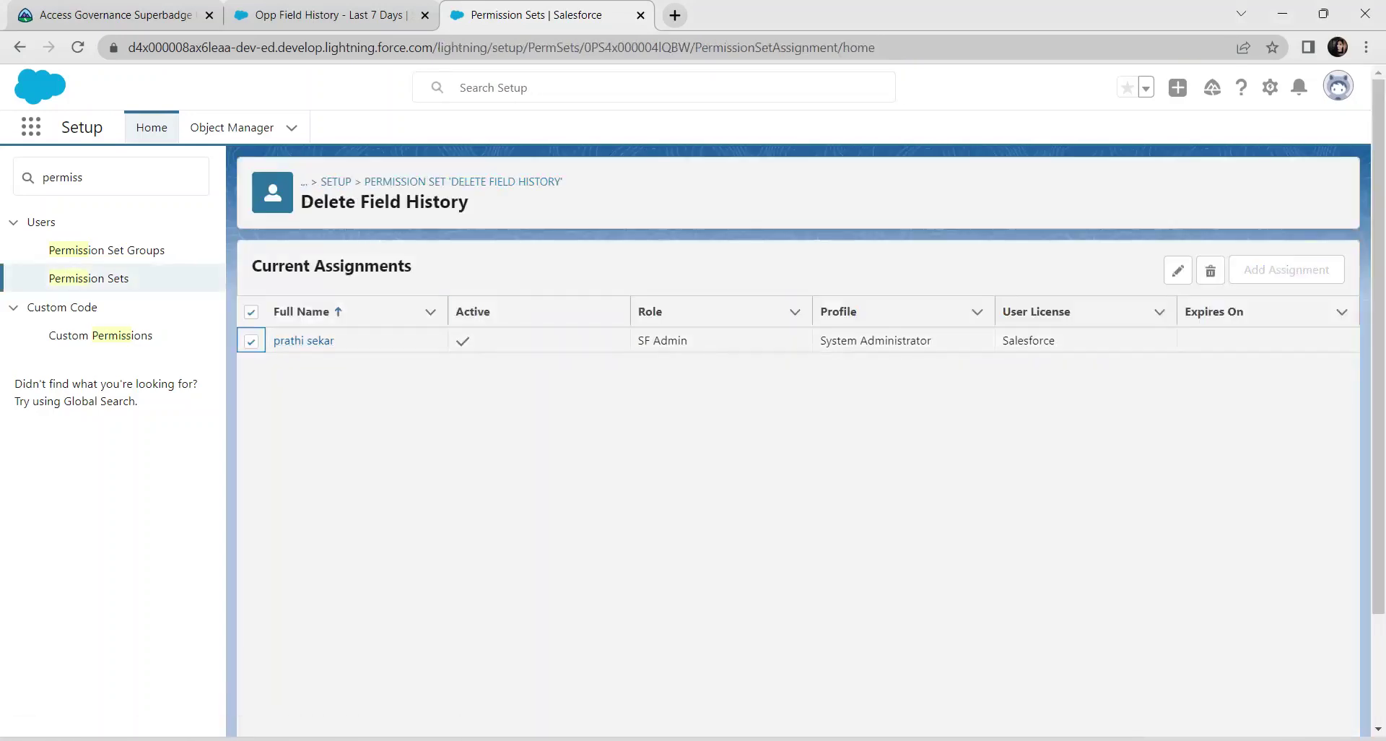
pyautogui.click(1177, 270)
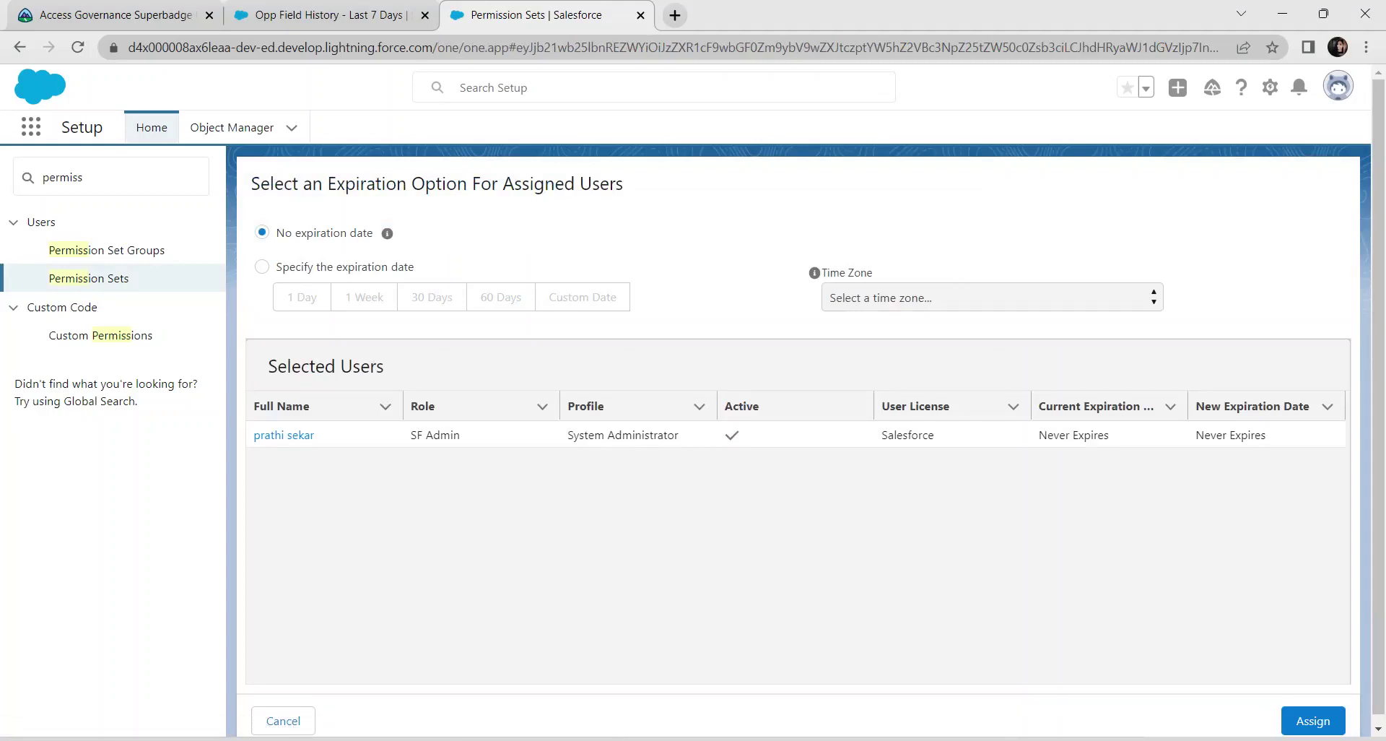
pyautogui.click(262, 267)
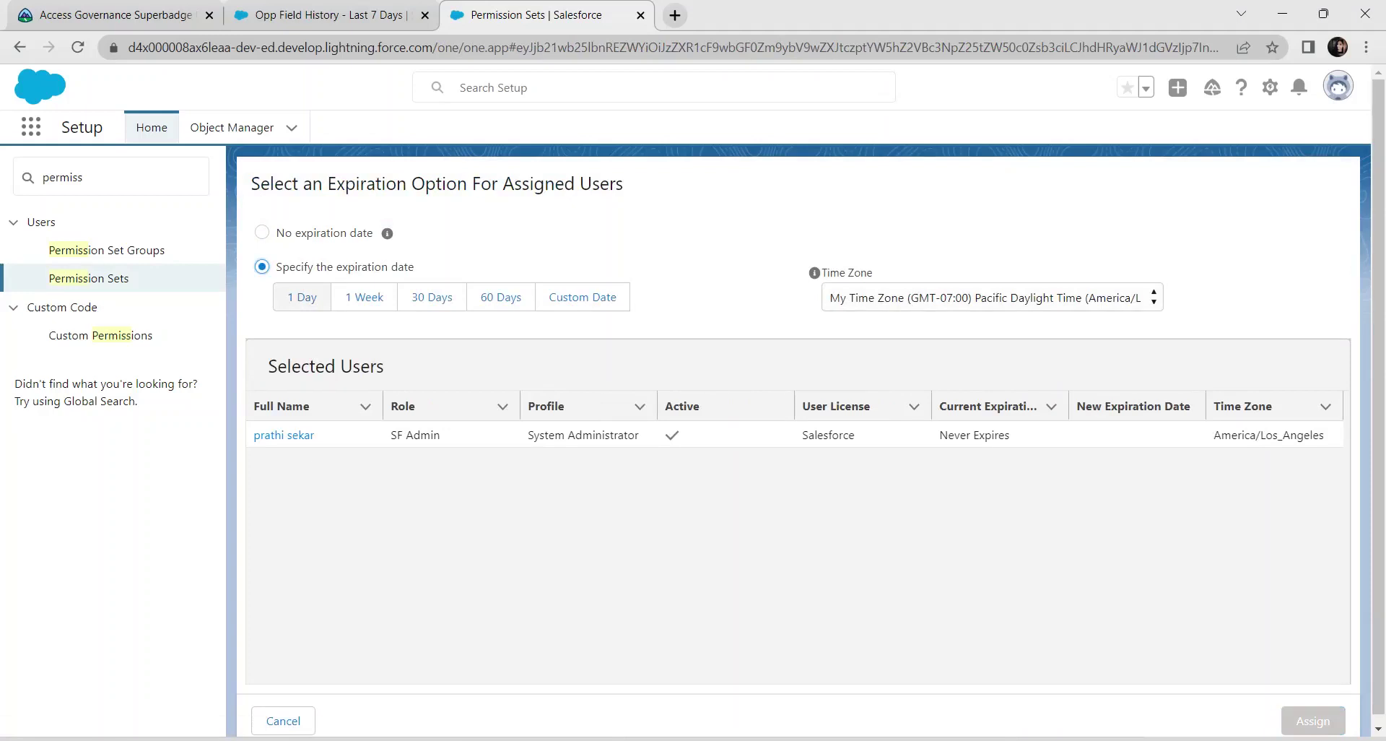
pyautogui.click(302, 298)
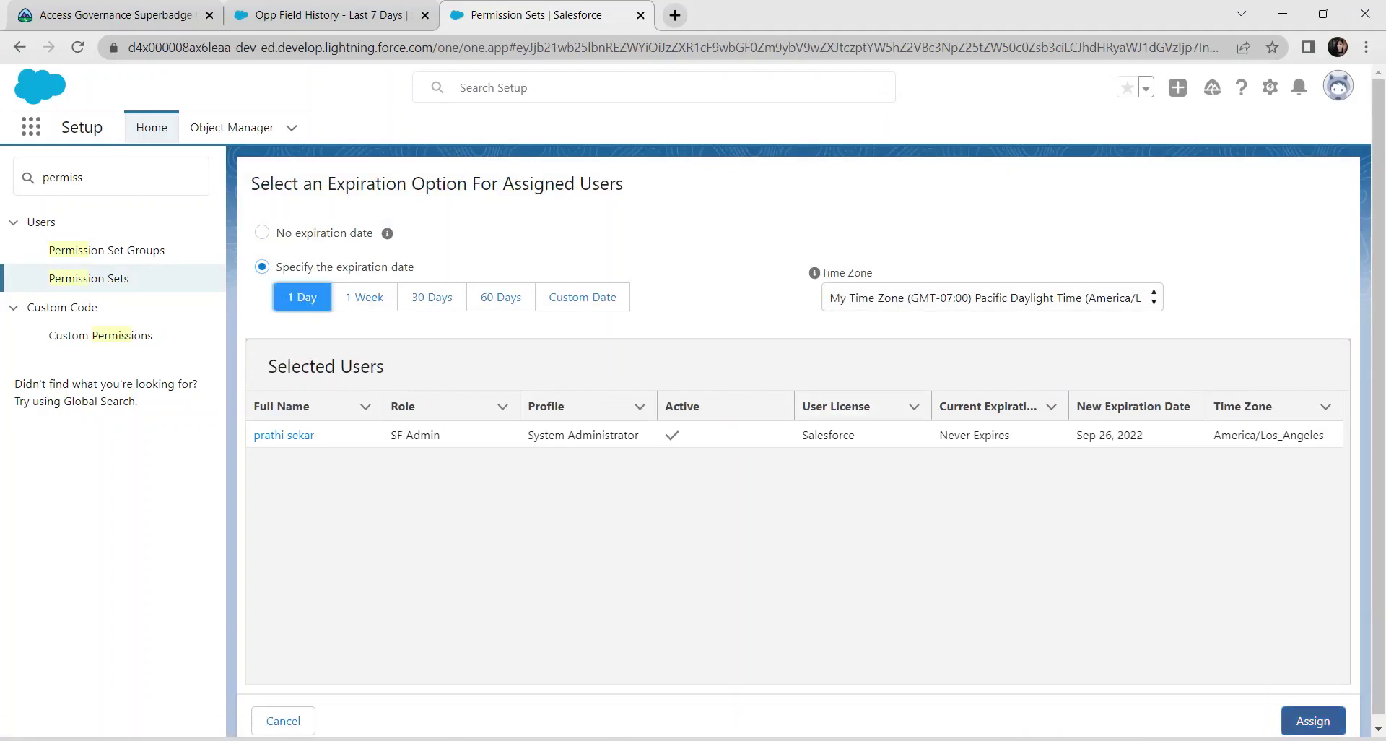
pyautogui.click(1314, 721)
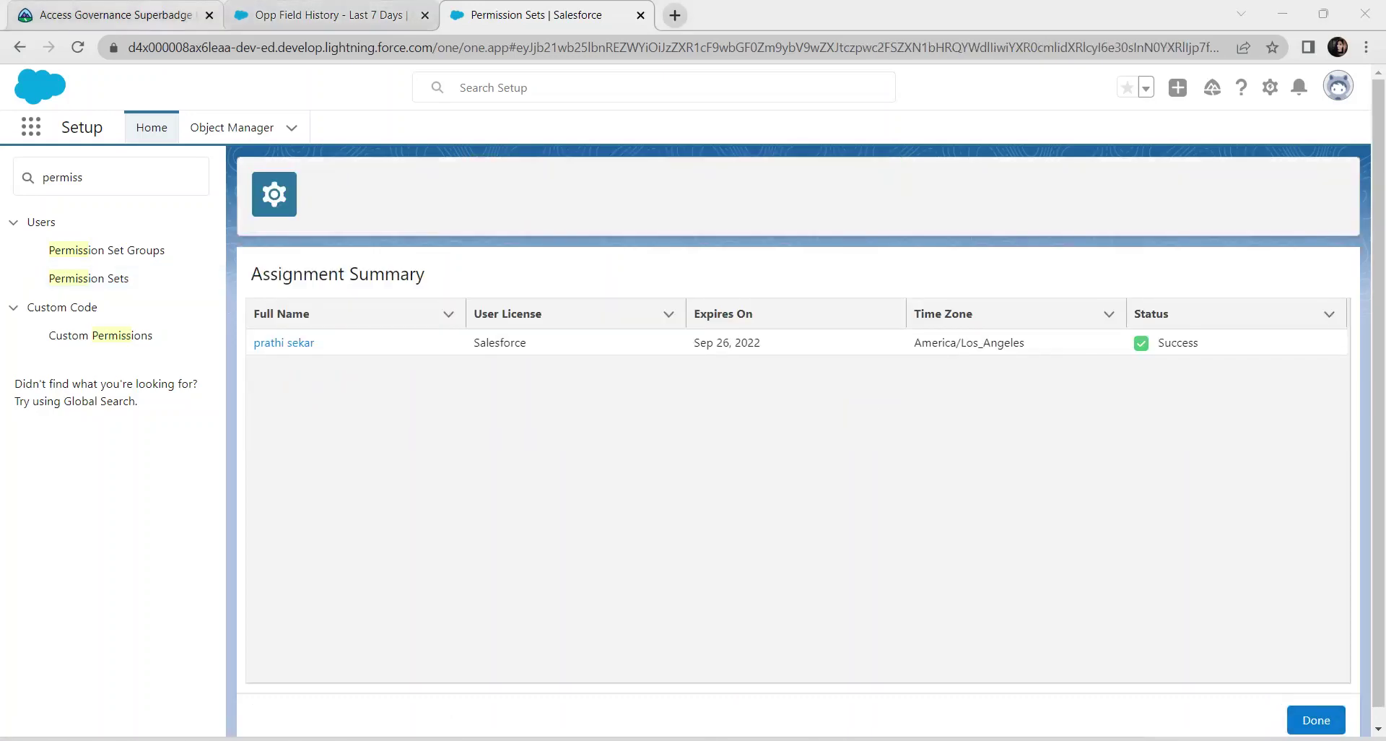
# - Open dataloader.io from the superbadge instructions, log in with Salesforce in the Production environment, and allow its access request
pyautogui.click(112, 14)
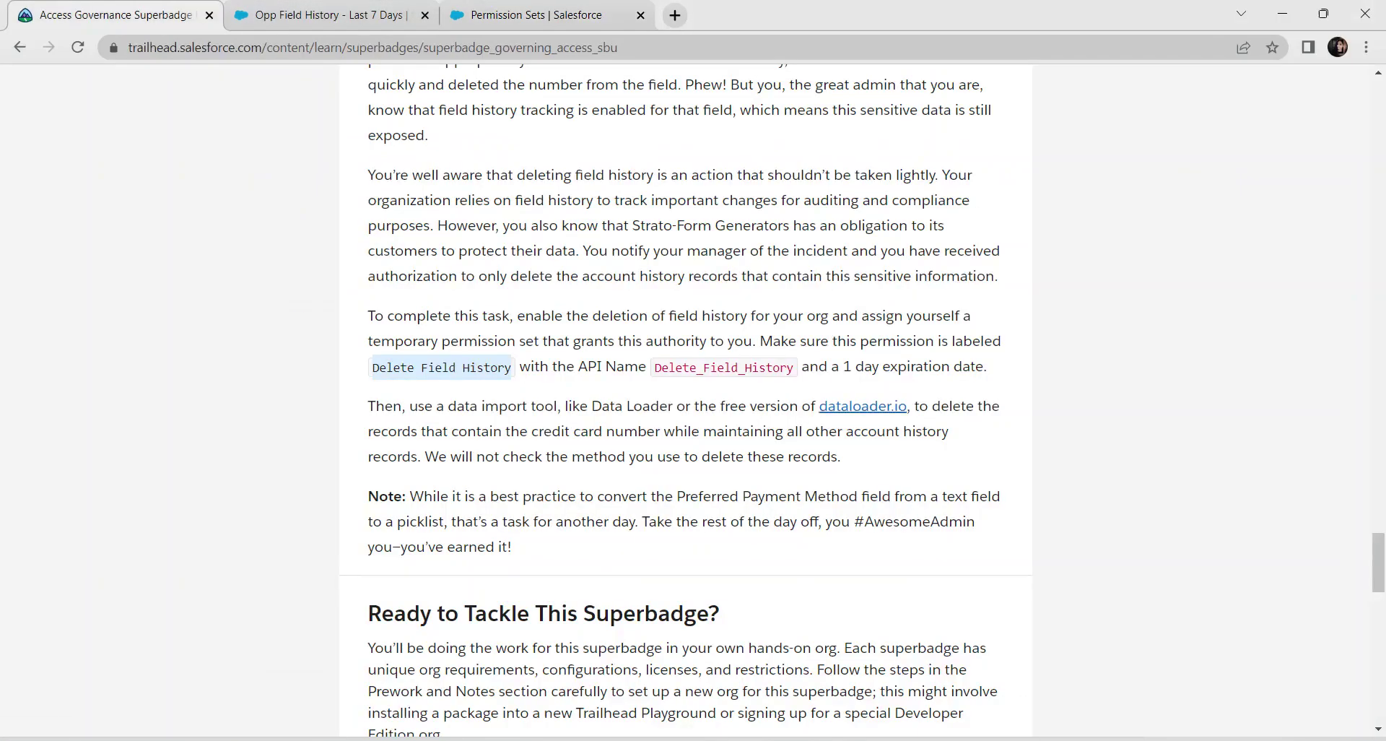
pyautogui.click(863, 405)
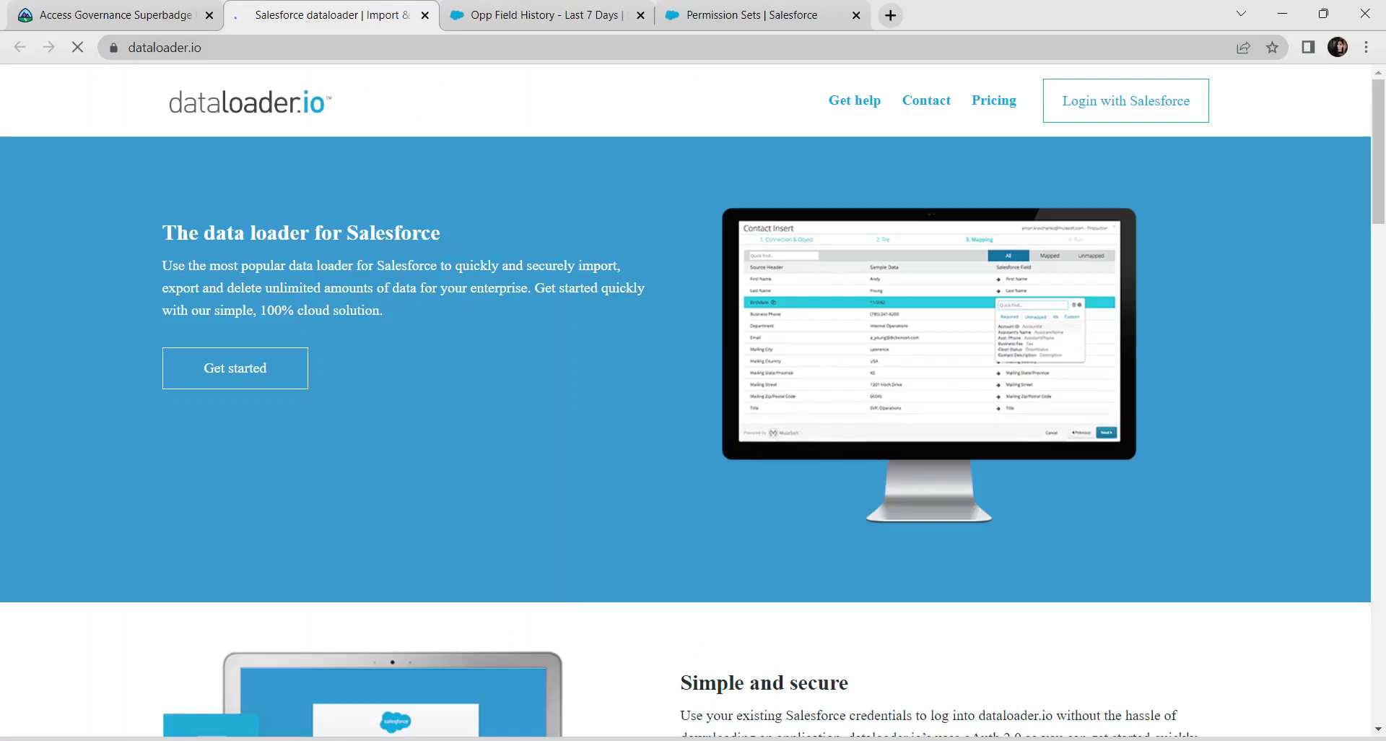
pyautogui.click(1126, 101)
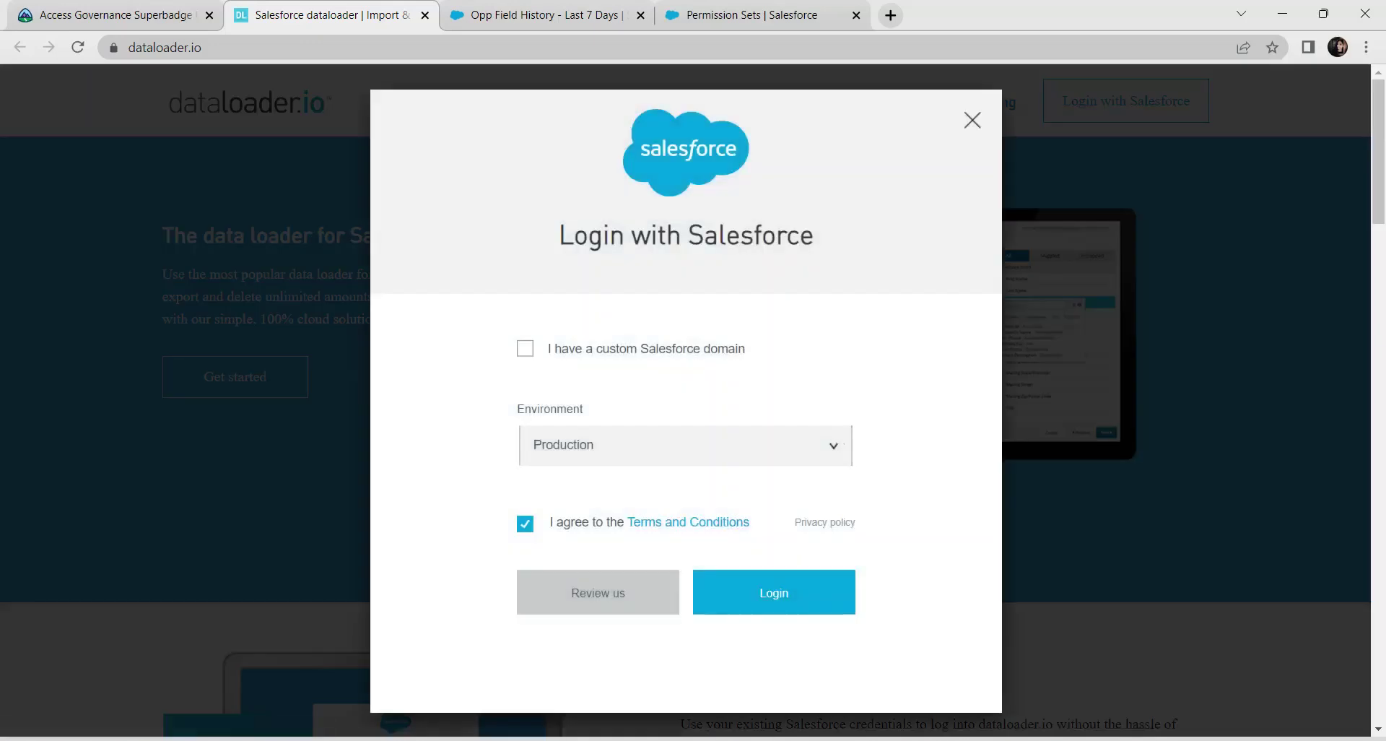
pyautogui.click(774, 592)
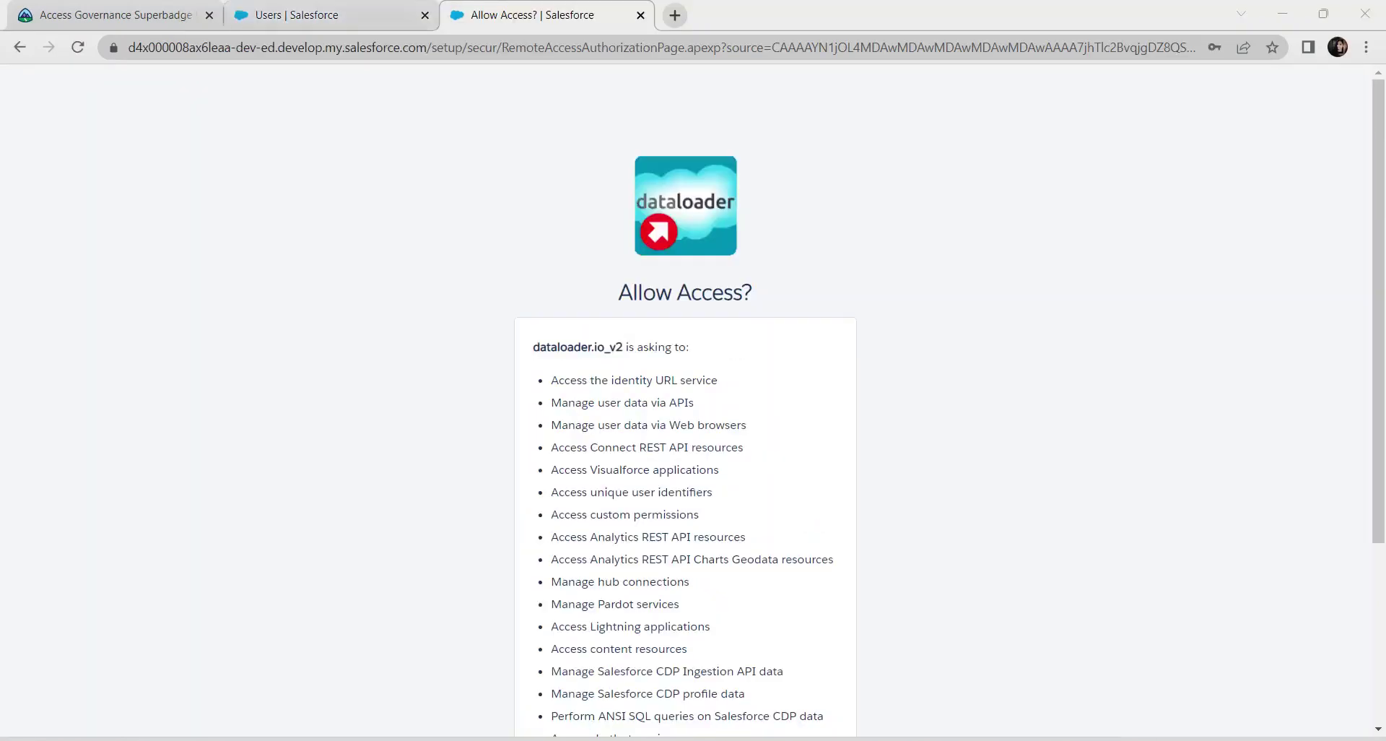
pyautogui.scroll(-4, 686, 397)
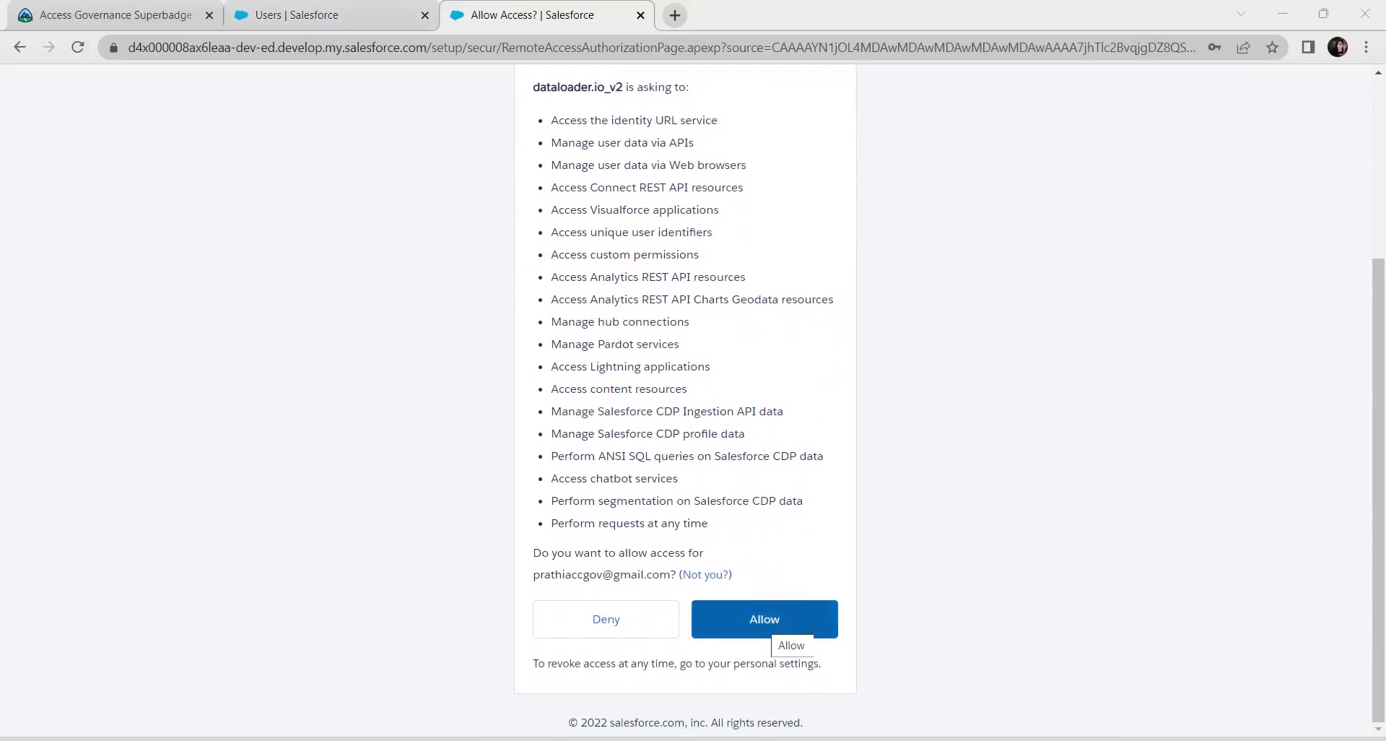
pyautogui.click(770, 623)
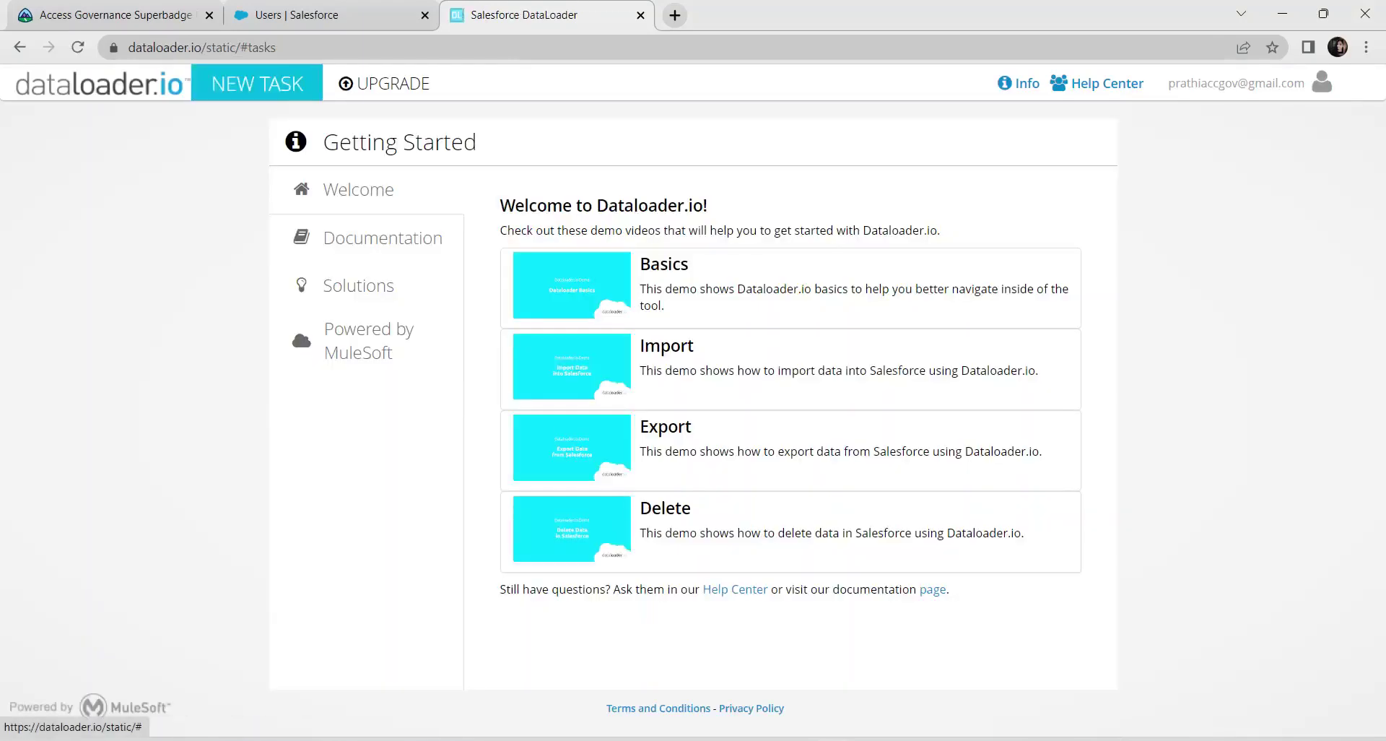
pyautogui.click(257, 83)
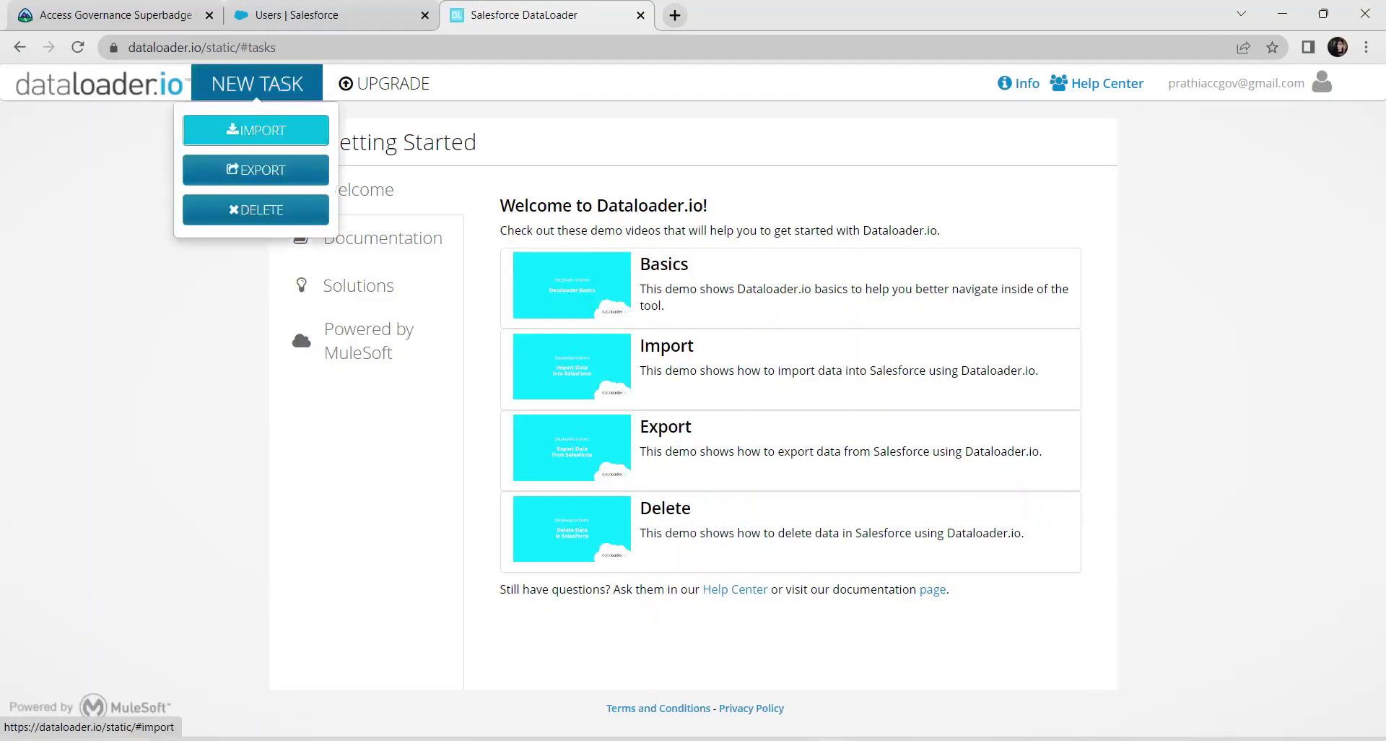
pyautogui.click(255, 130)
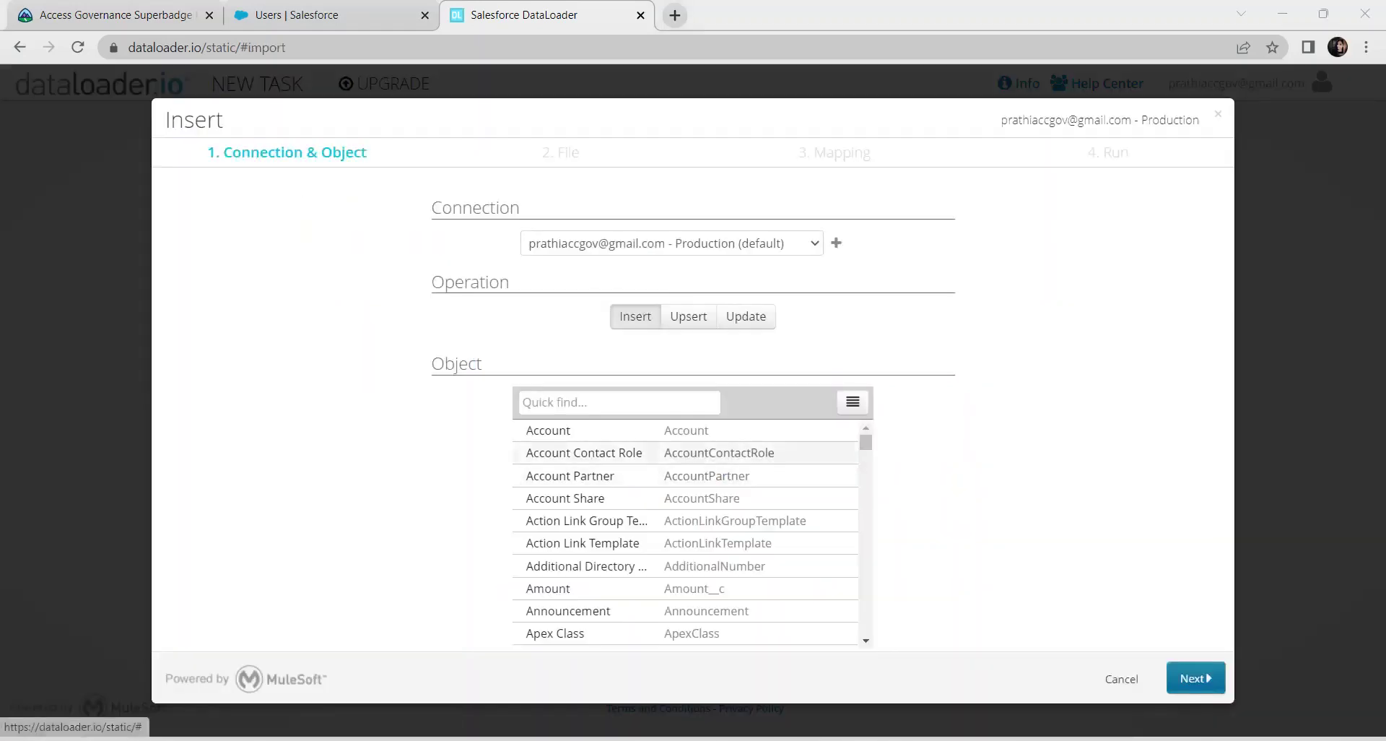
pyautogui.scroll(-10, 686, 533)
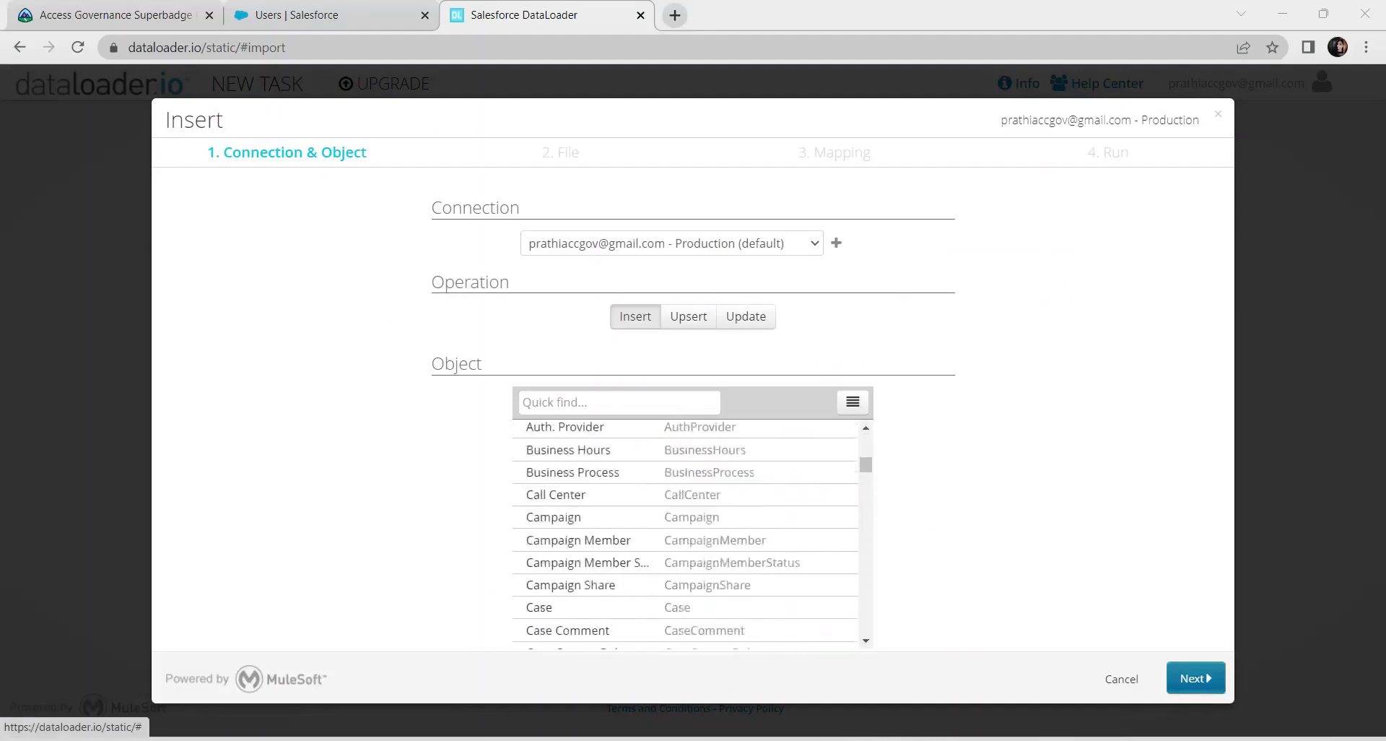
pyautogui.scroll(-3, 686, 533)
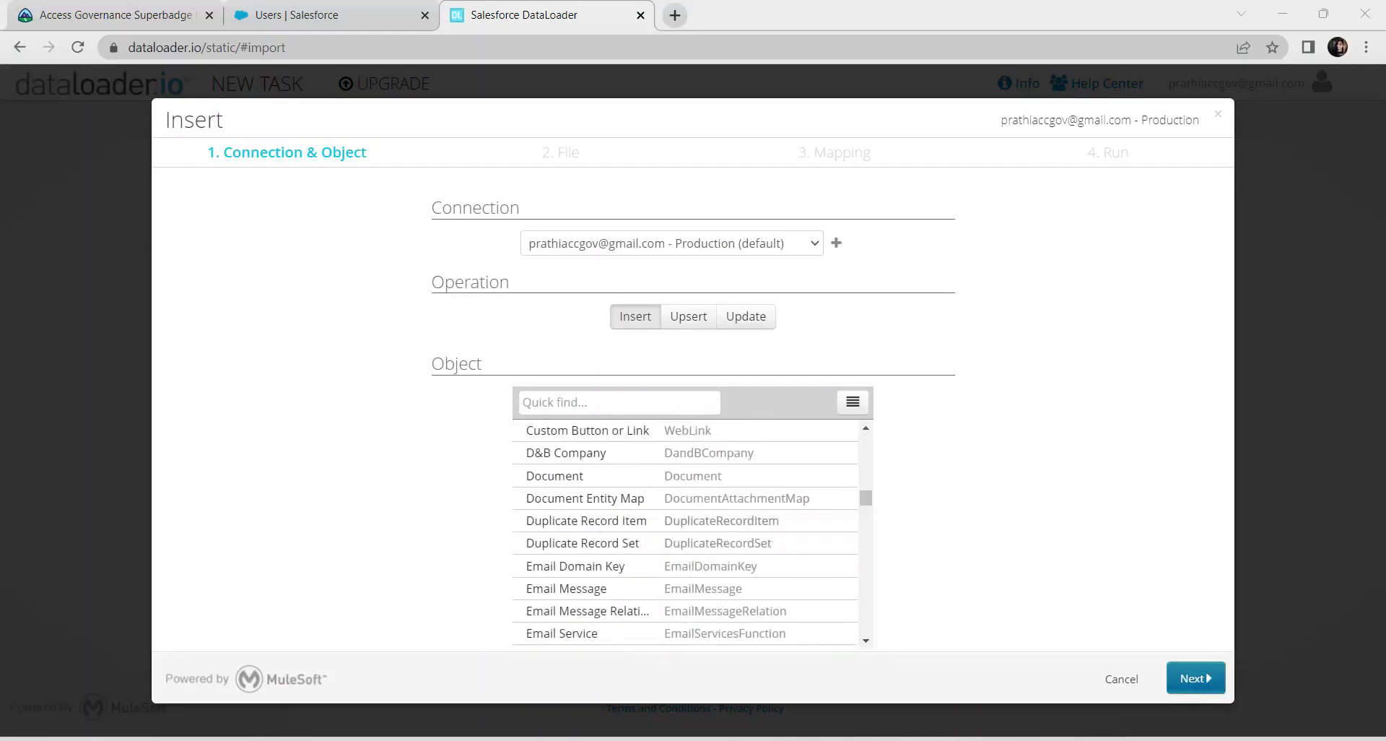
pyautogui.click(1122, 679)
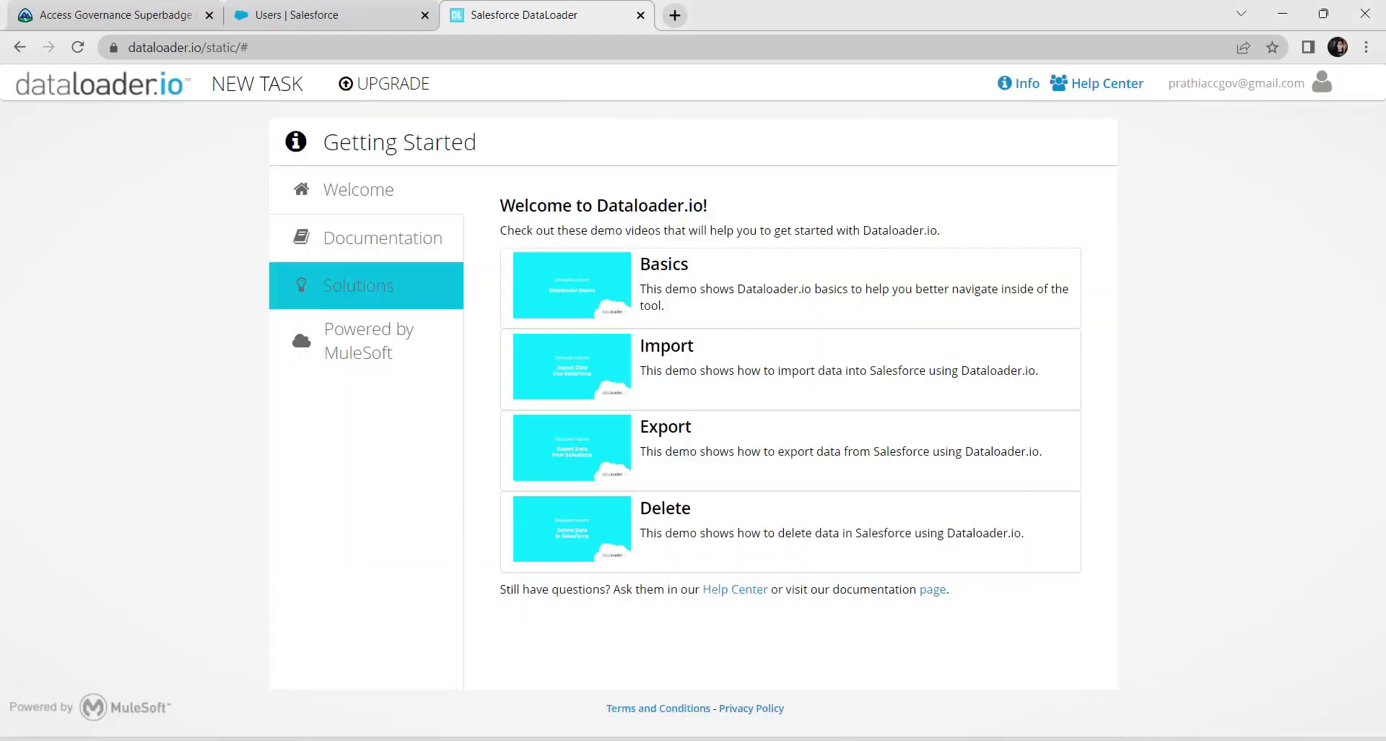
# - Start a new export task for the Account History object and continue to its field selection
pyautogui.click(257, 83)
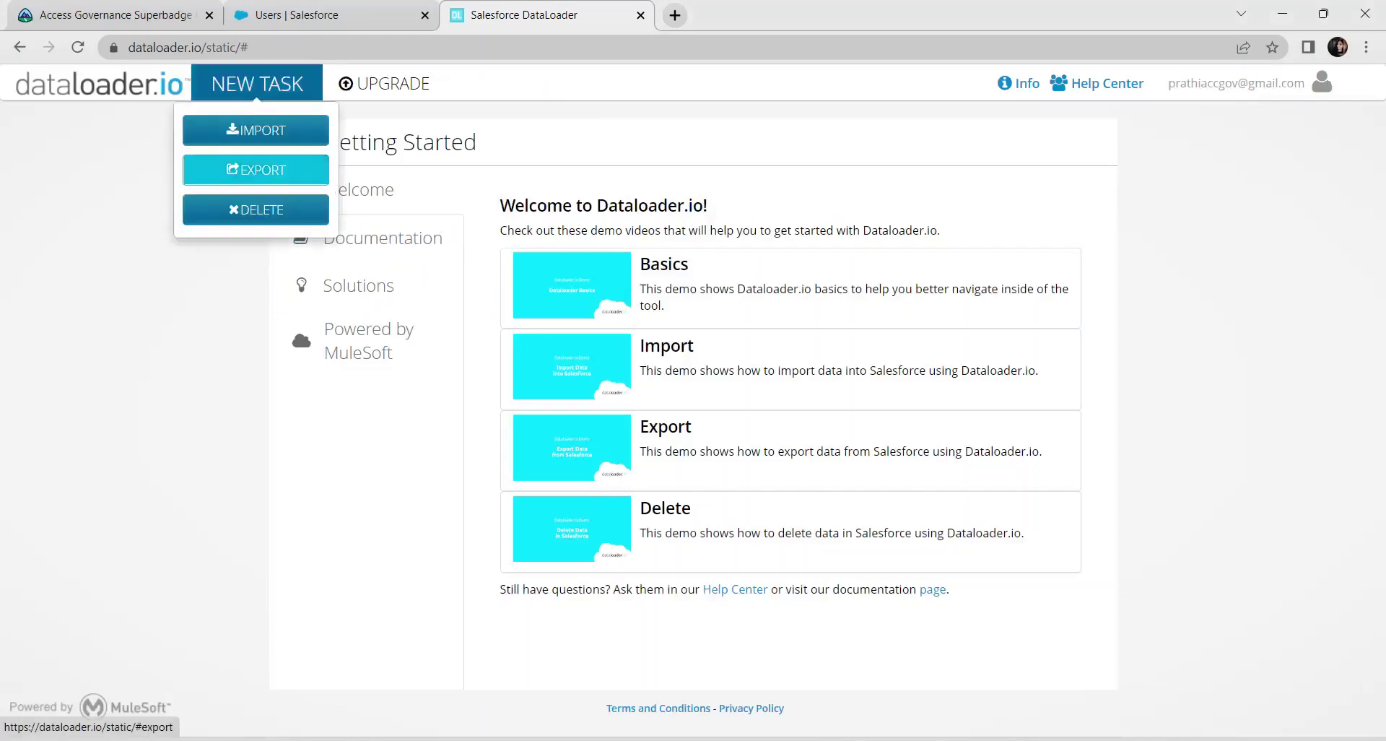
pyautogui.click(256, 170)
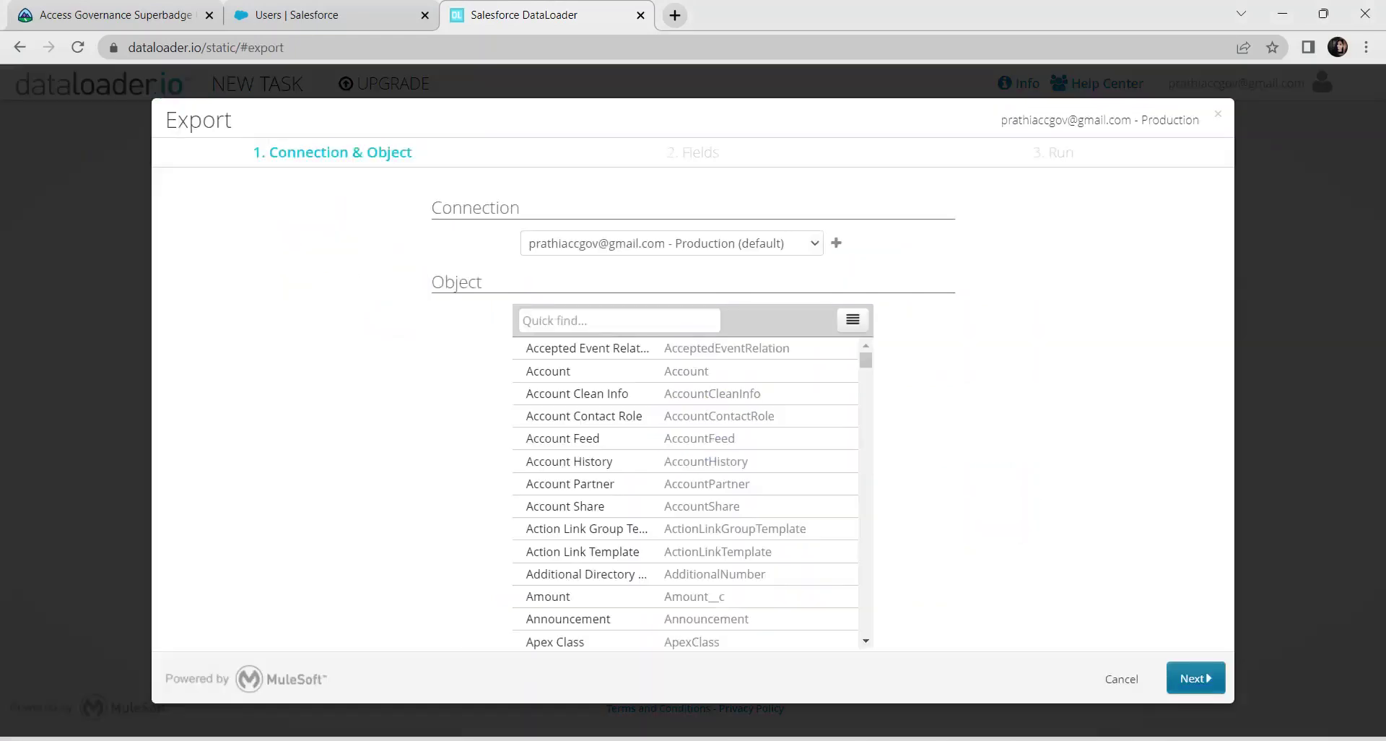
pyautogui.scroll(-3, 686, 491)
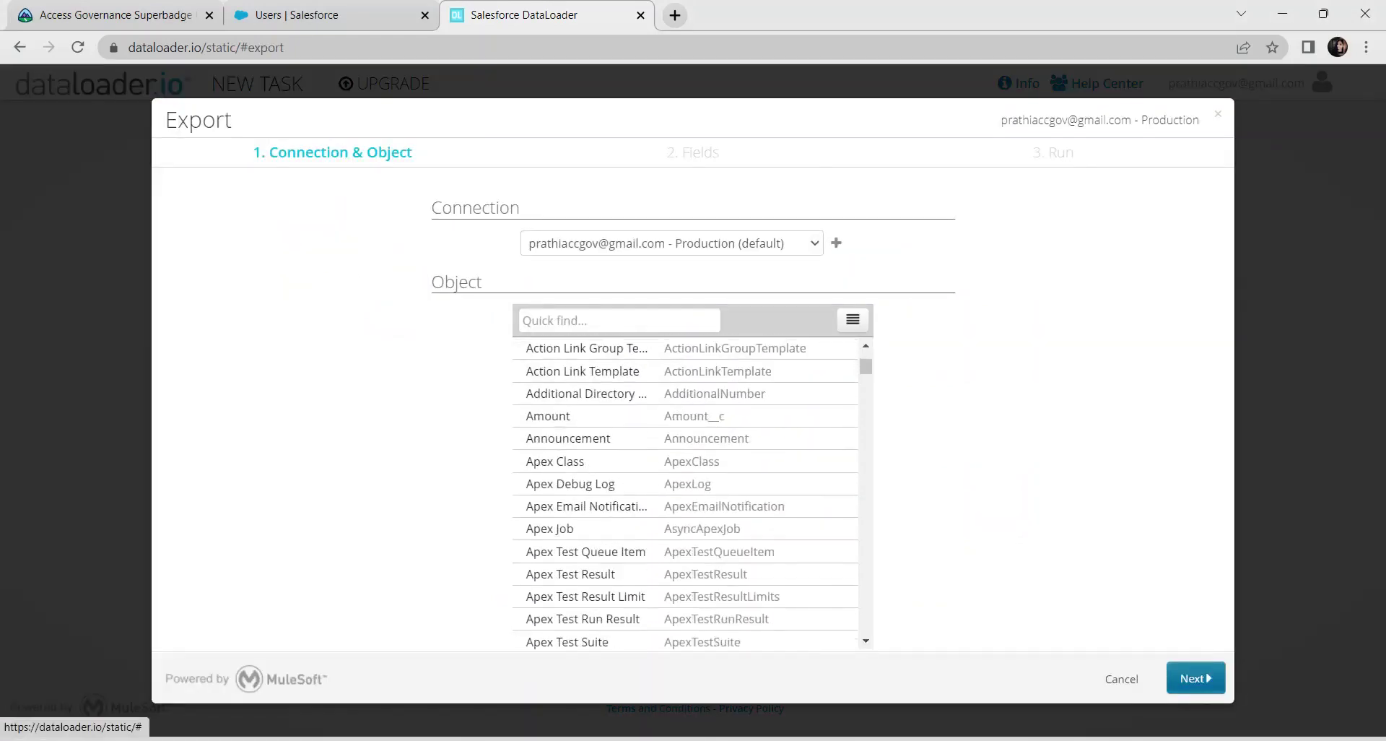
pyautogui.scroll(-6, 686, 448)
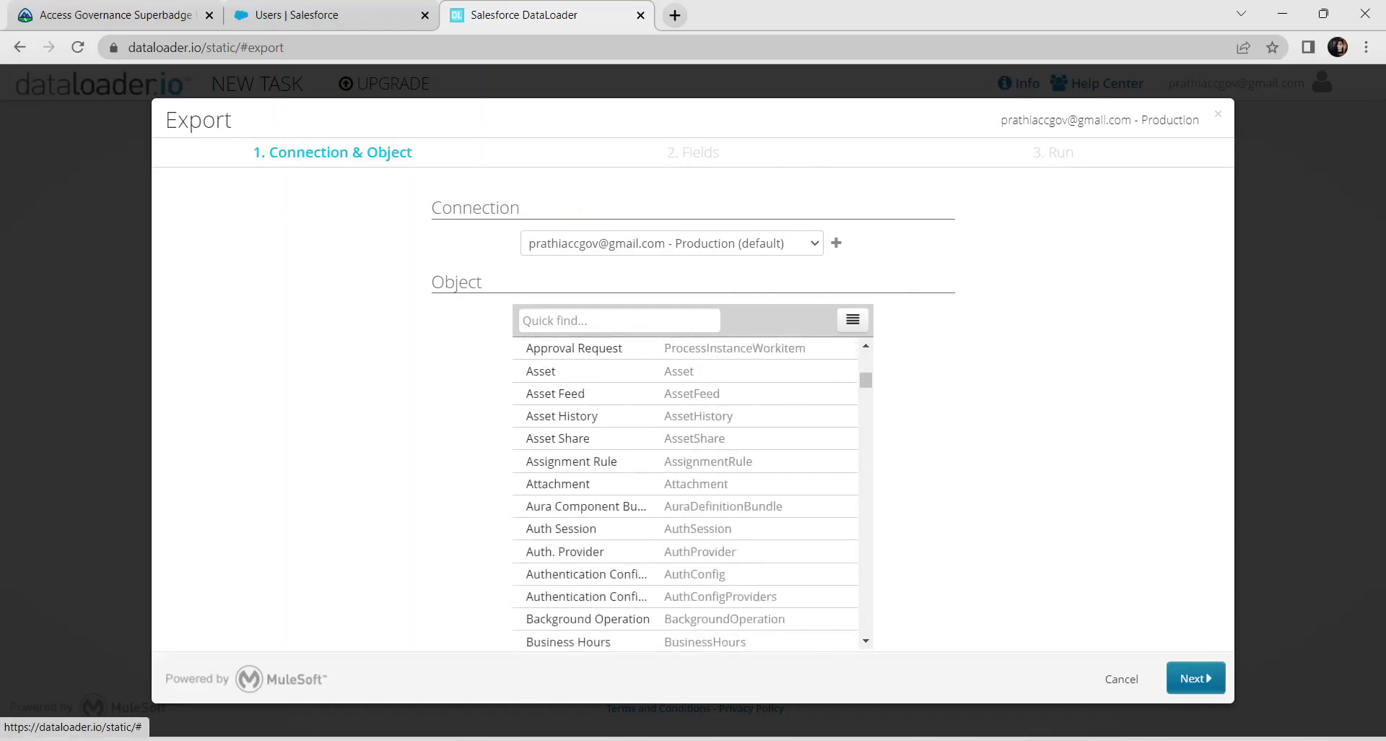
pyautogui.scroll(-1, 686, 491)
pyautogui.scroll(2, 686, 433)
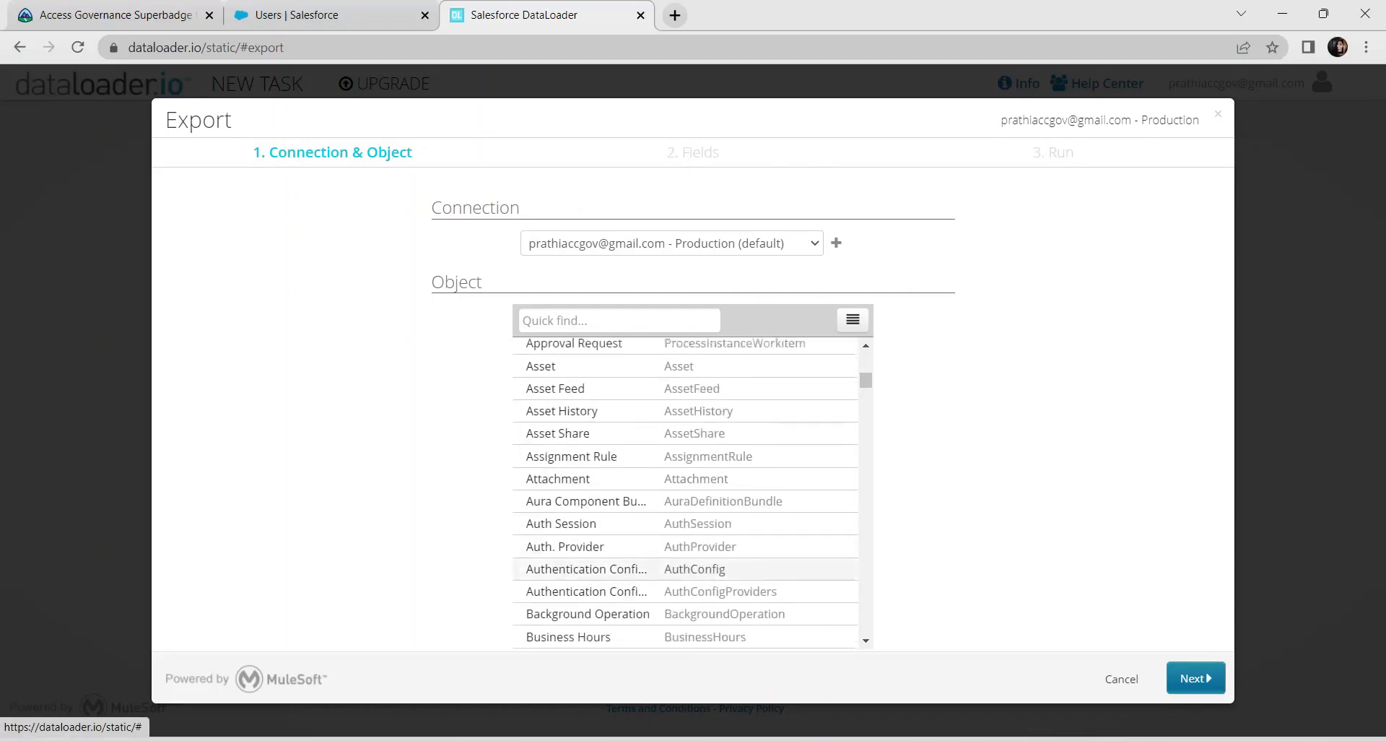
pyautogui.scroll(7, 686, 491)
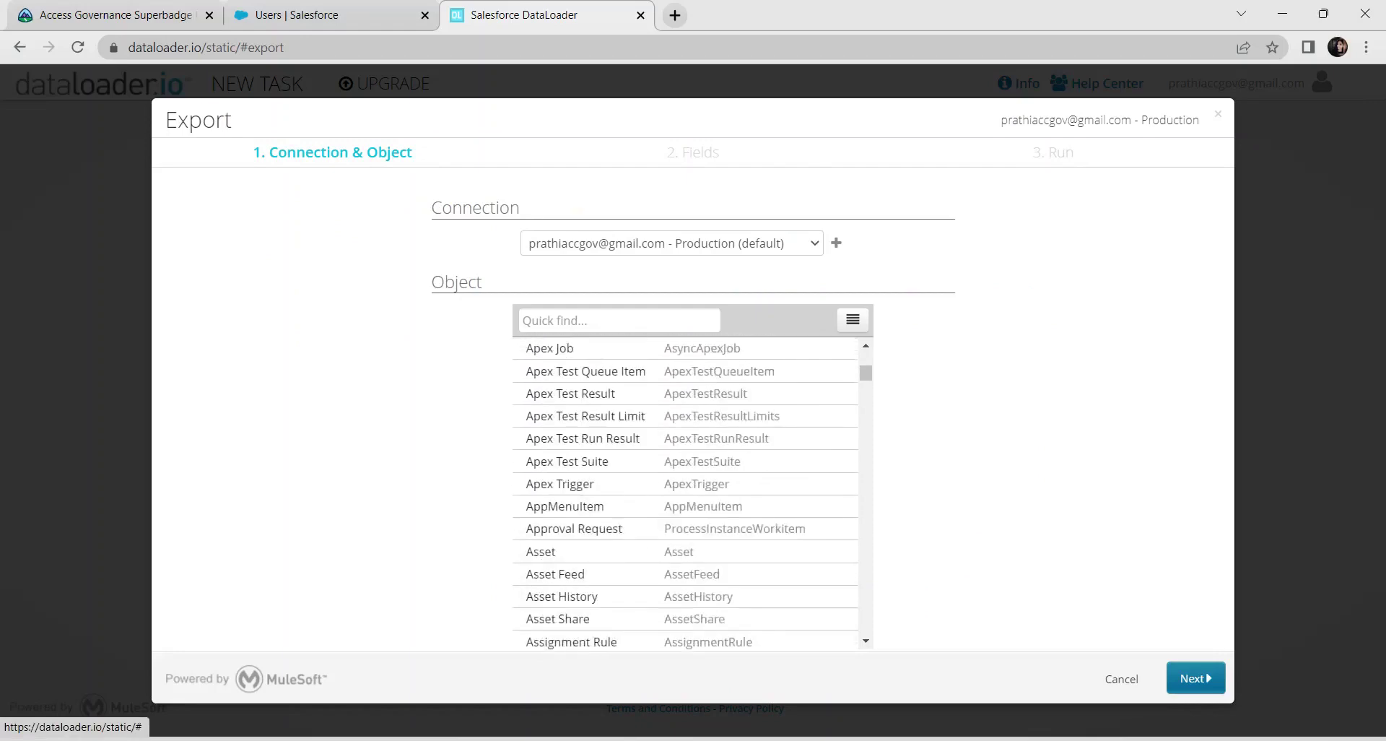
pyautogui.scroll(1, 686, 574)
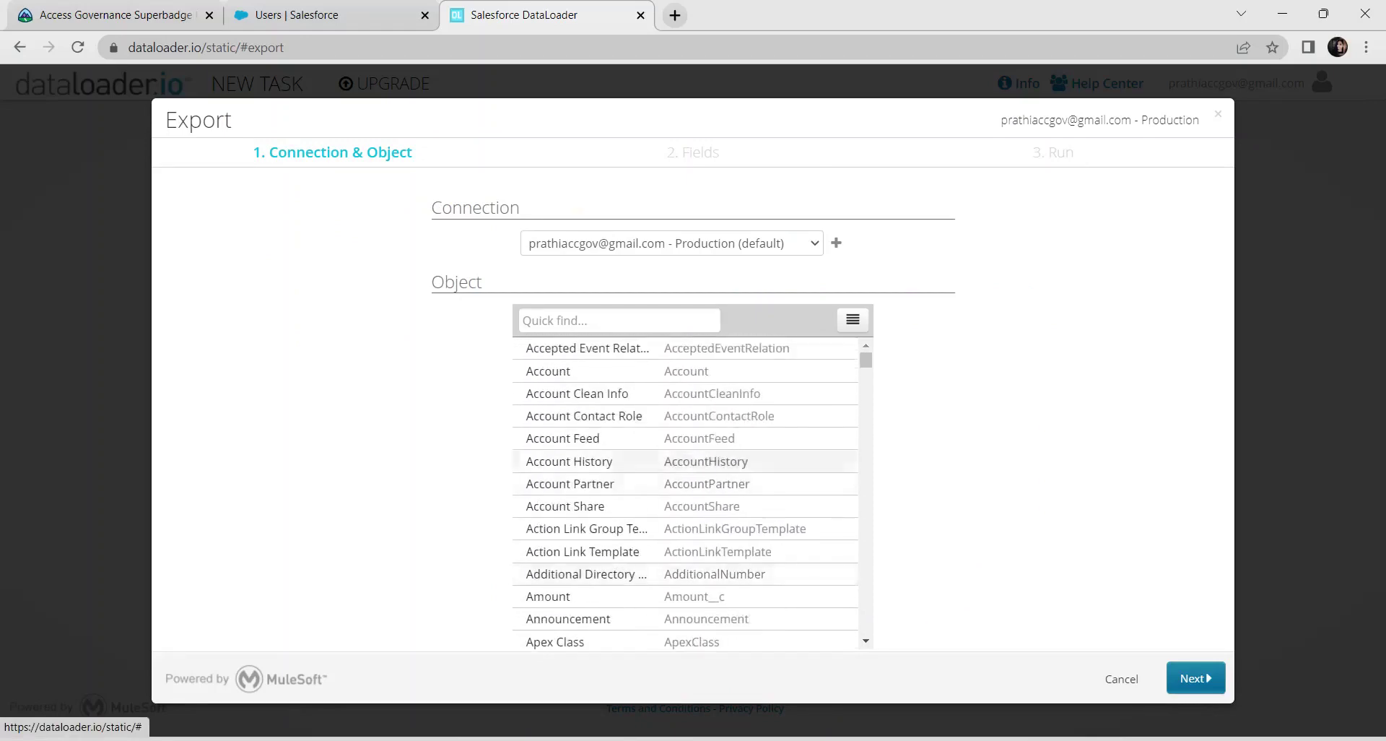
pyautogui.click(686, 461)
pyautogui.click(1196, 678)
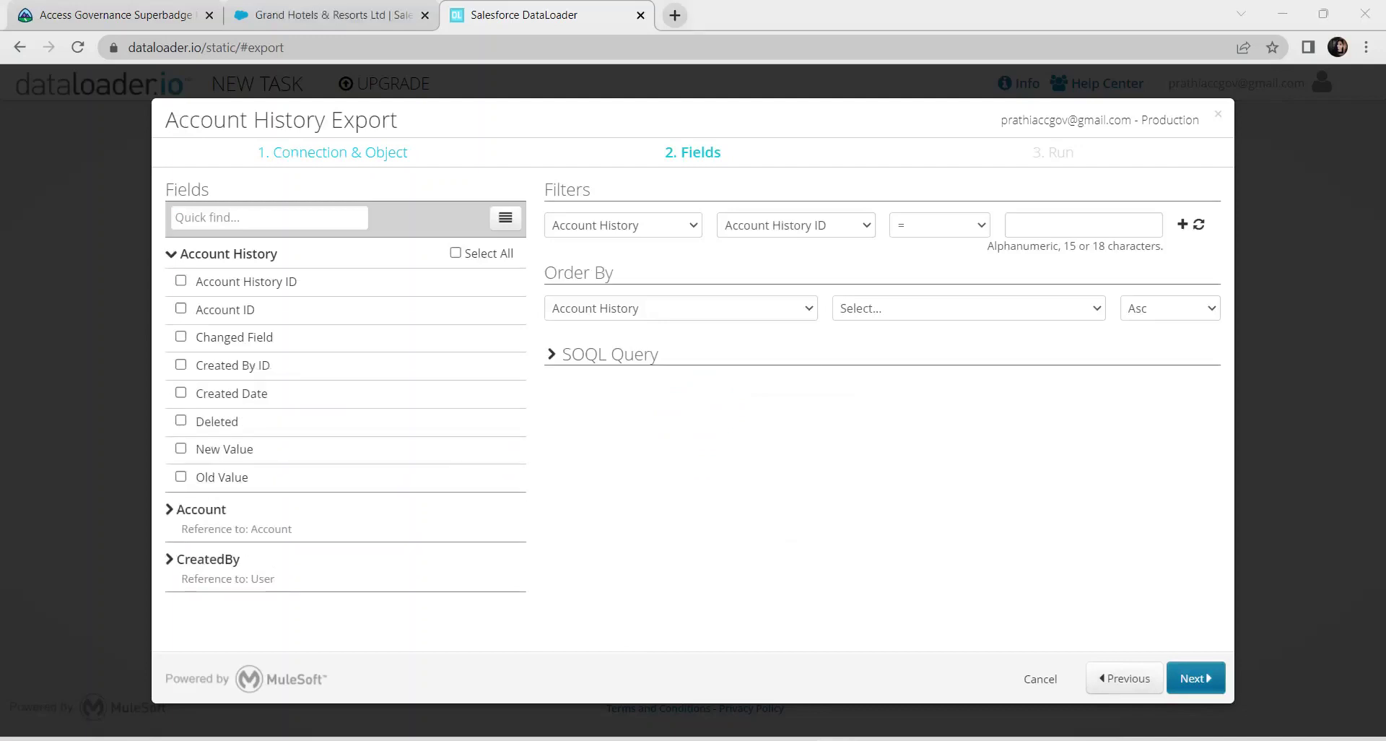
# - Add an export filter where Account ID equals the record ID copied from the Grand Hotels & Resorts Ltd account's URL
pyautogui.click(794, 225)
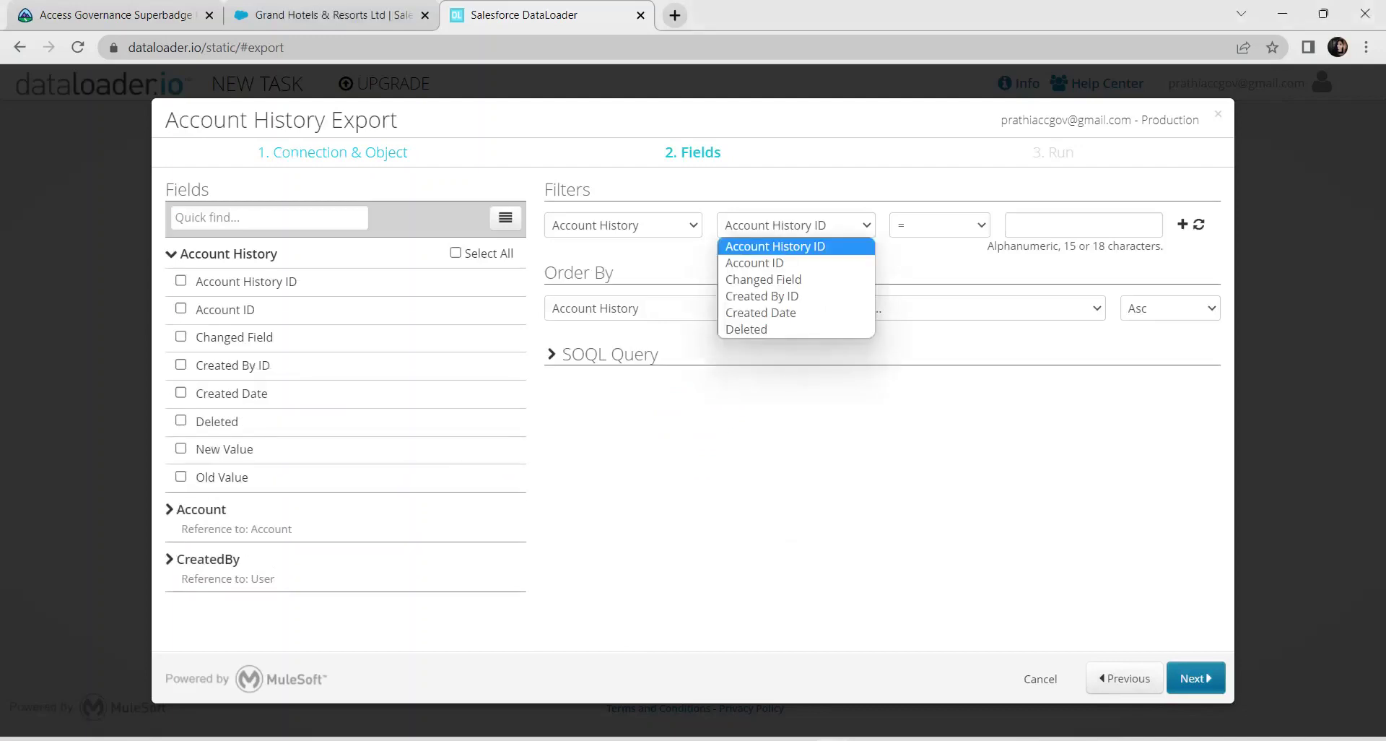
pyautogui.click(755, 262)
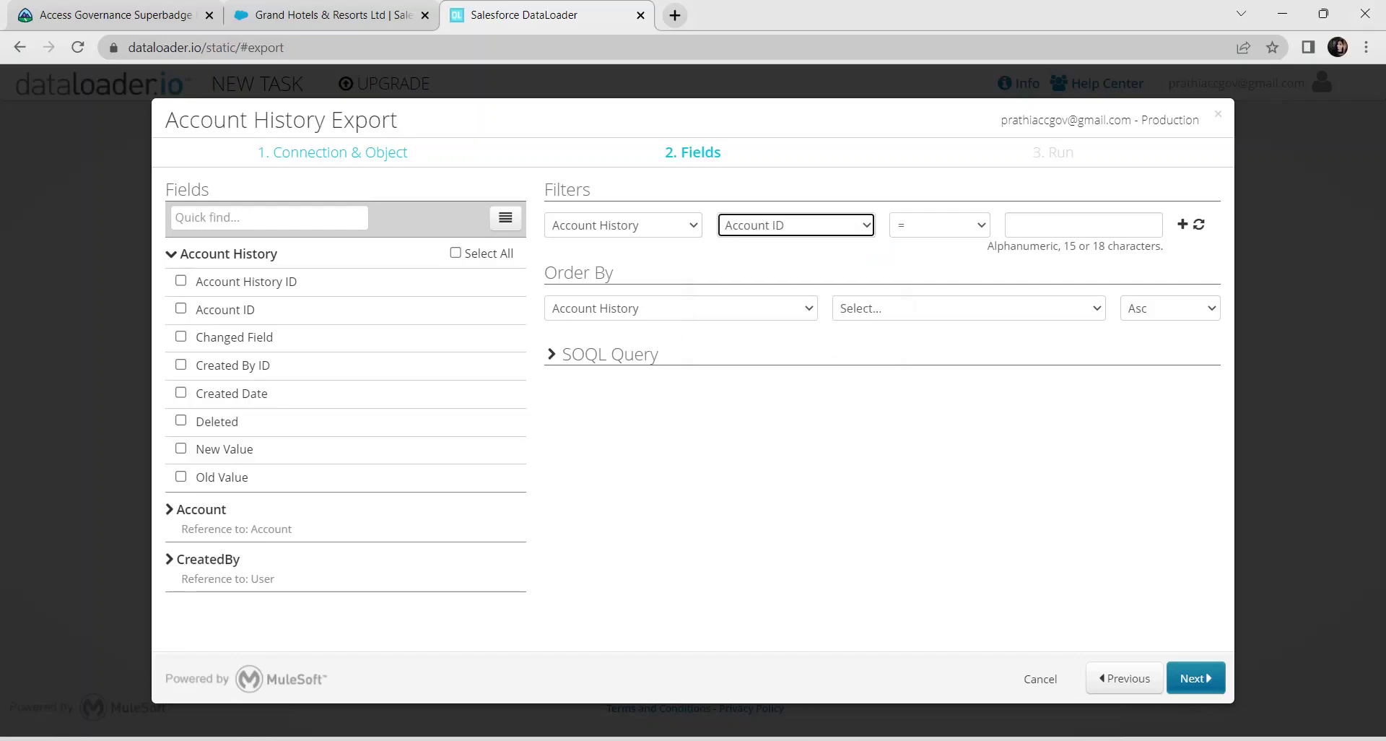
pyautogui.click(1083, 226)
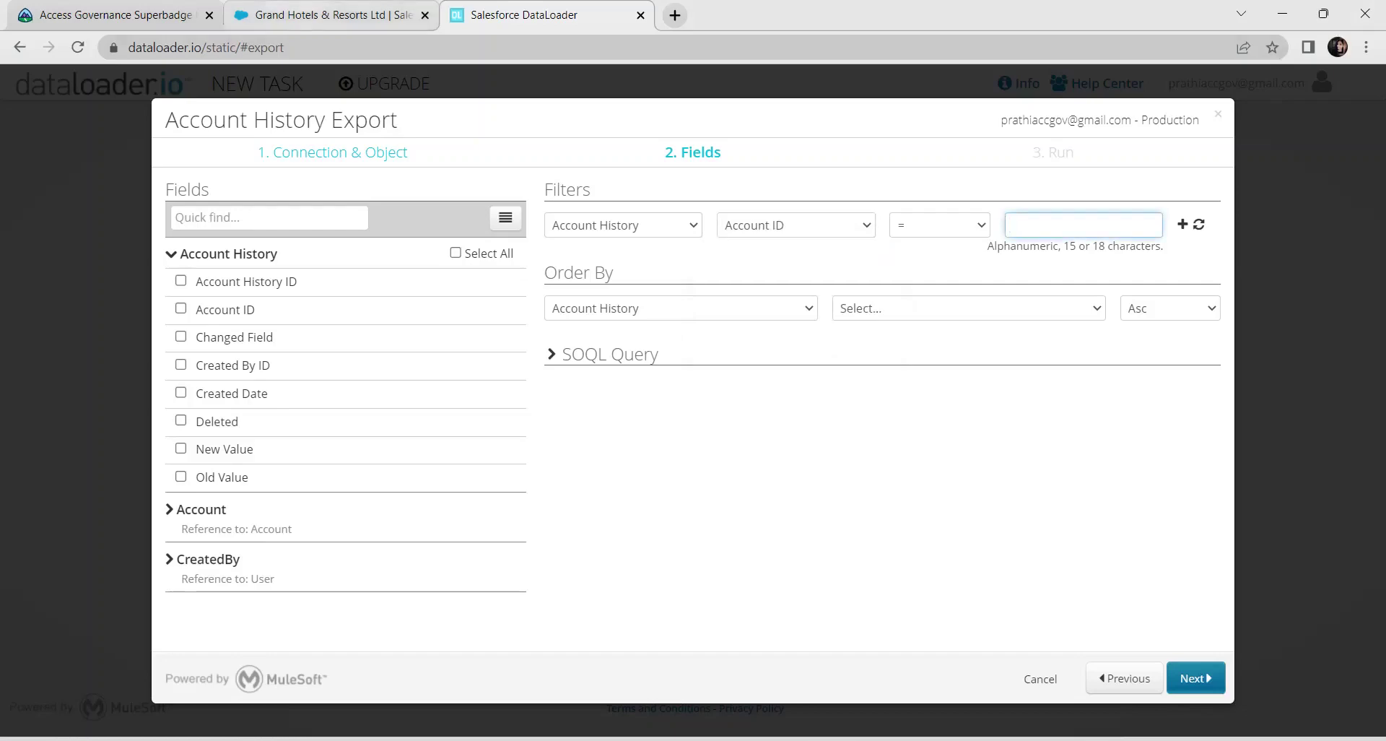
pyautogui.click(332, 14)
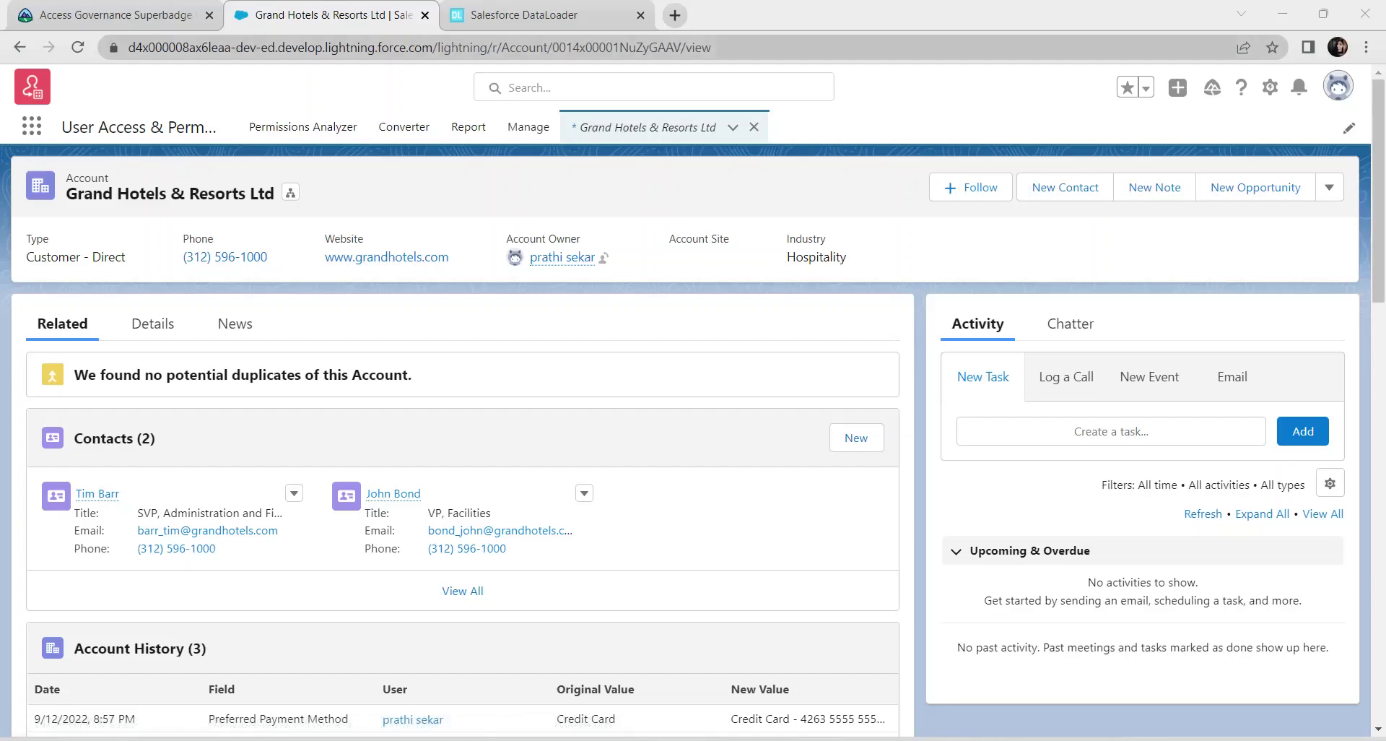
pyautogui.click(693, 48)
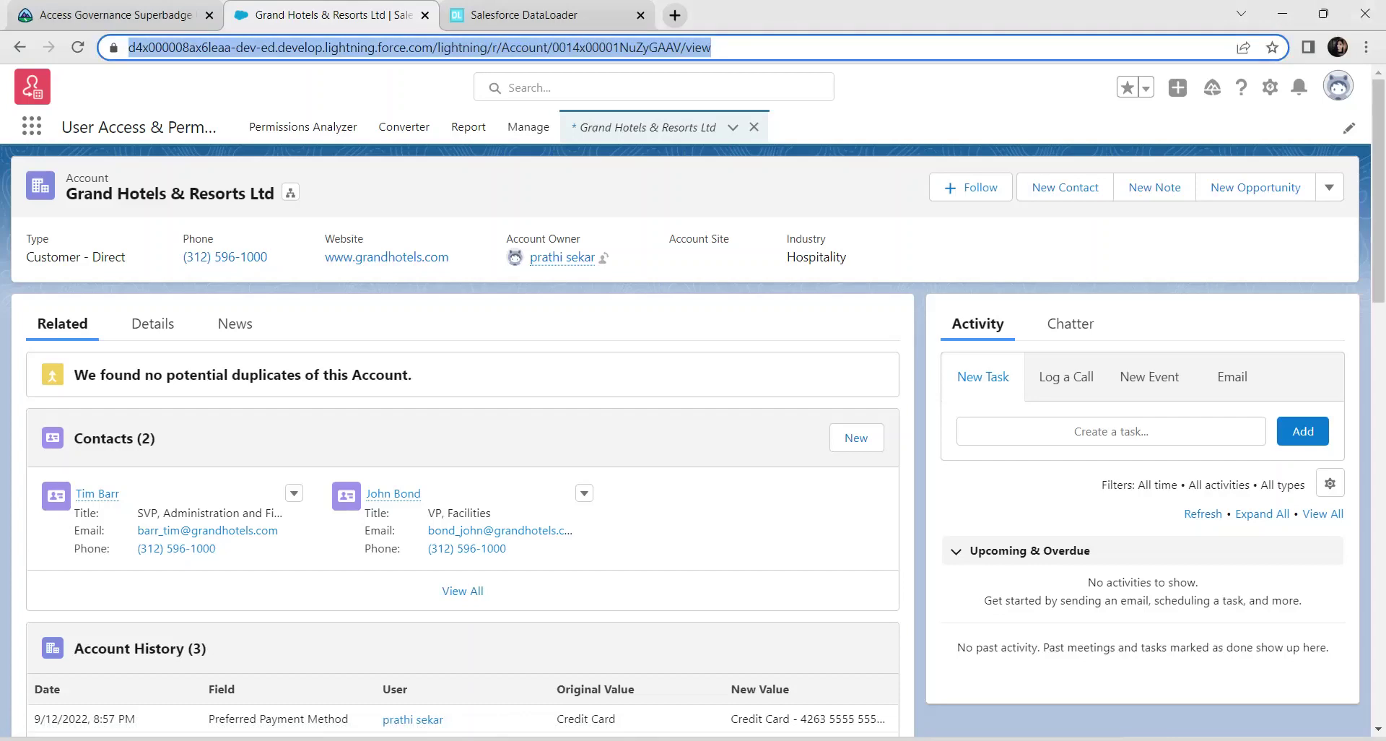
pyautogui.click(723, 47)
pyautogui.moveTo(592, 47); pyautogui.dragTo(722, 47)
pyautogui.hotkey('ctrl', 'c')
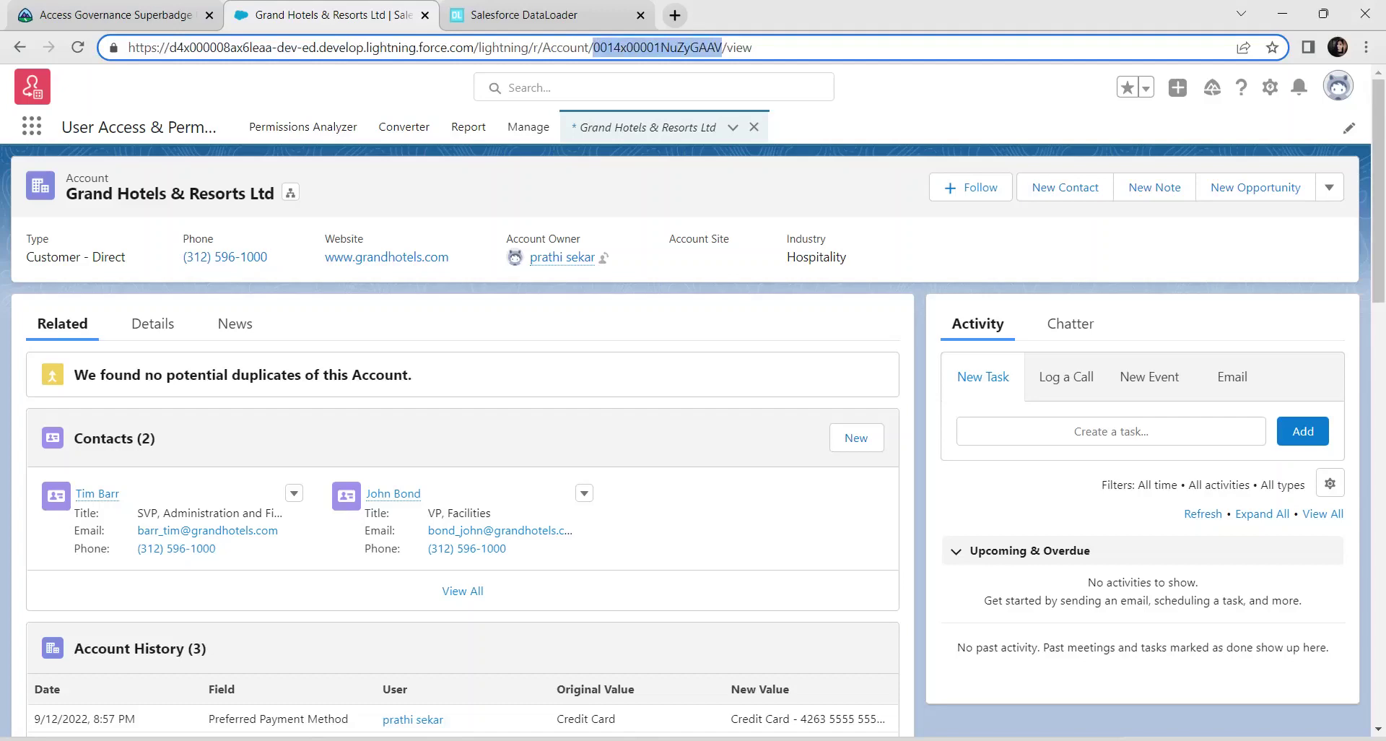
pyautogui.click(523, 14)
pyautogui.hotkey('ctrl', 'v')
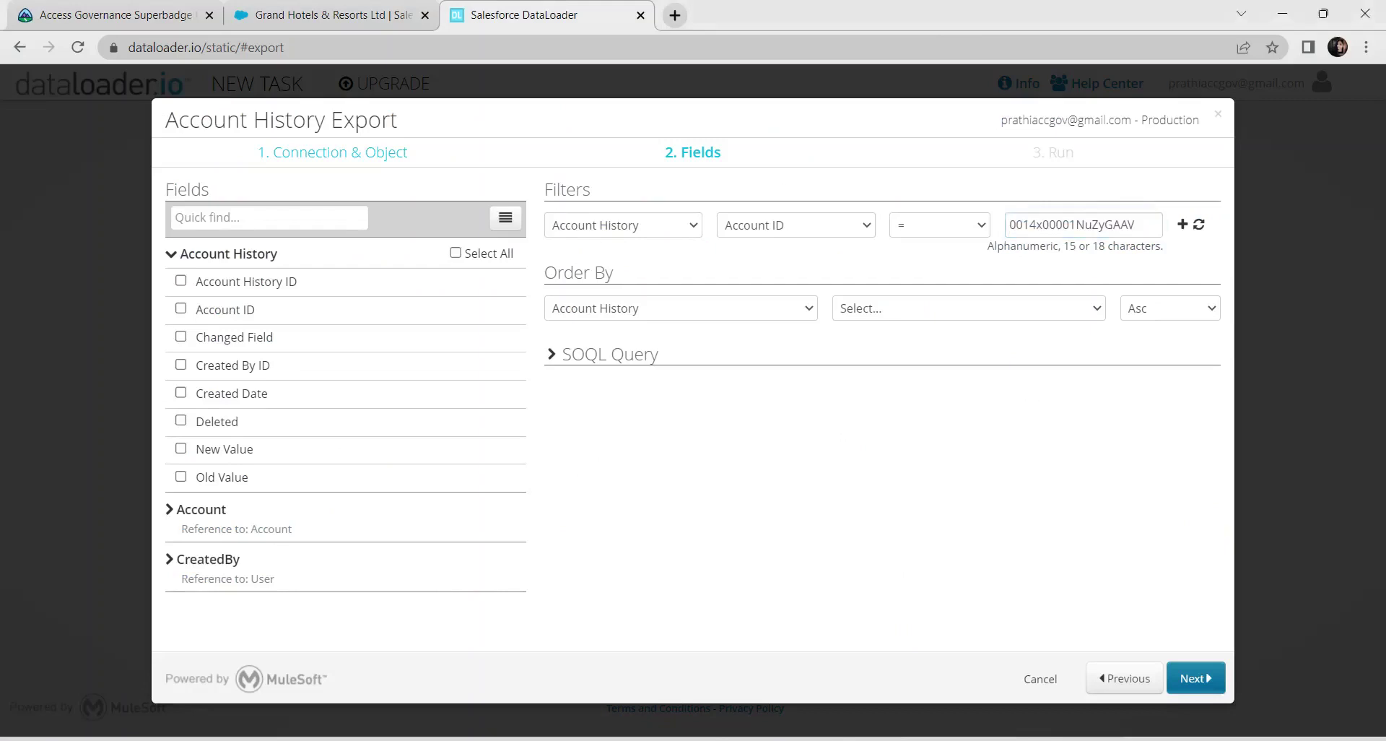
pyautogui.click(1183, 224)
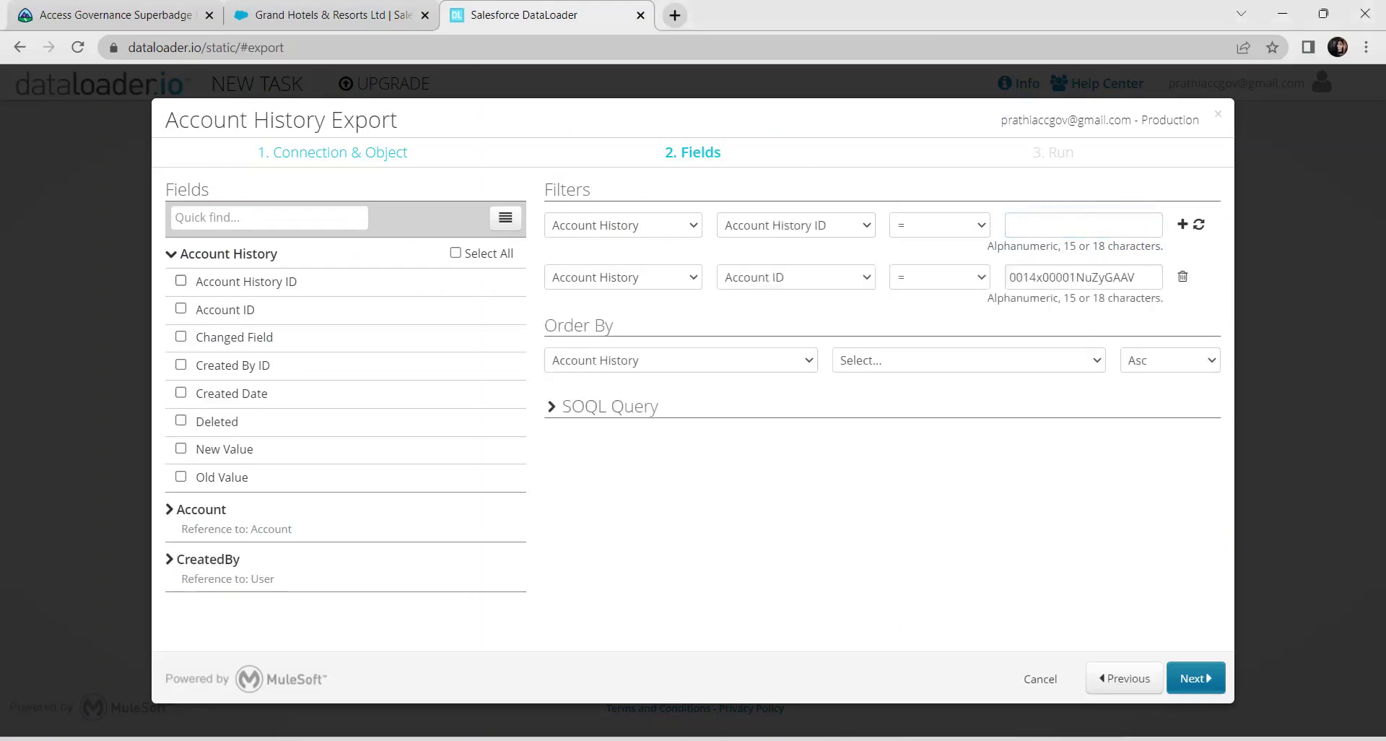
# - Include the Account History ID, New Value and Old Value fields in the export and proceed to the run summary
pyautogui.click(180, 281)
pyautogui.click(180, 448)
pyautogui.click(180, 476)
pyautogui.click(1196, 678)
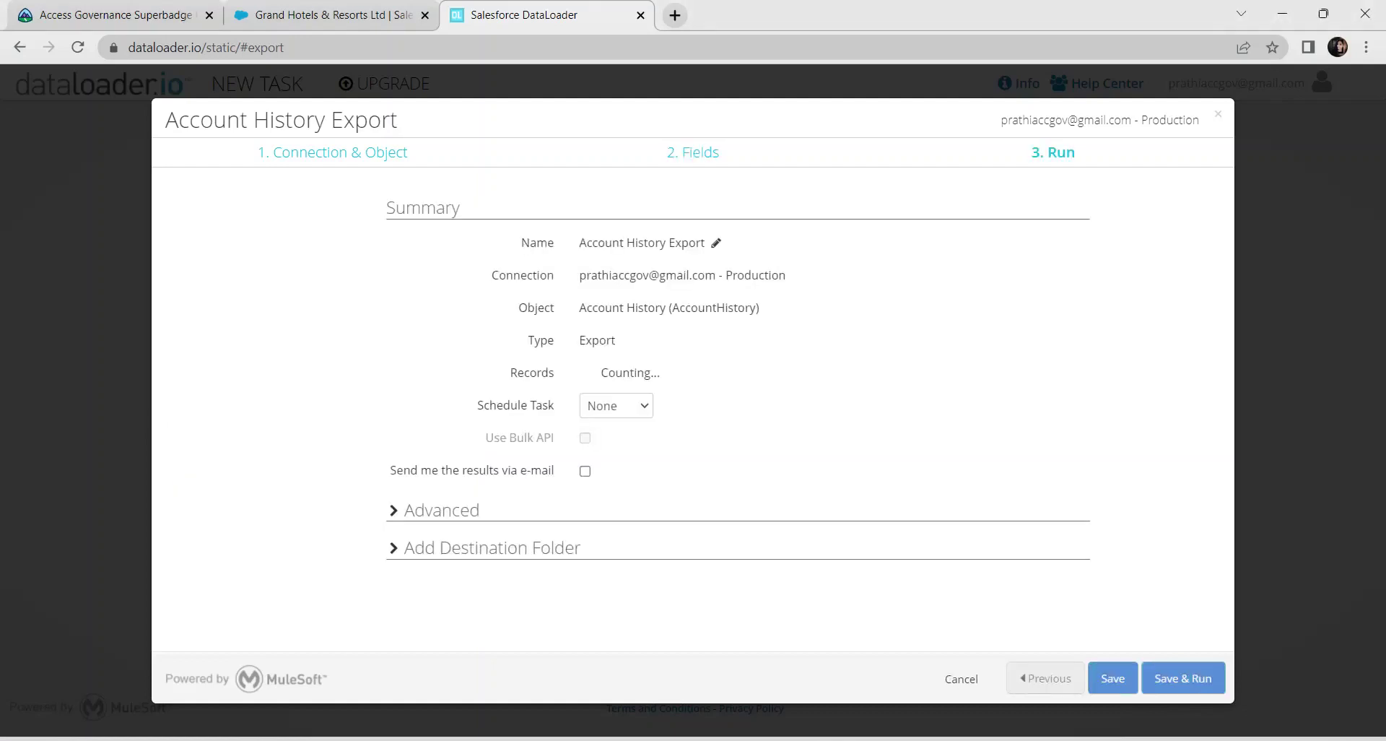
# - Enable Export All Records in the advanced settings, and save and run the Account History export
pyautogui.click(441, 510)
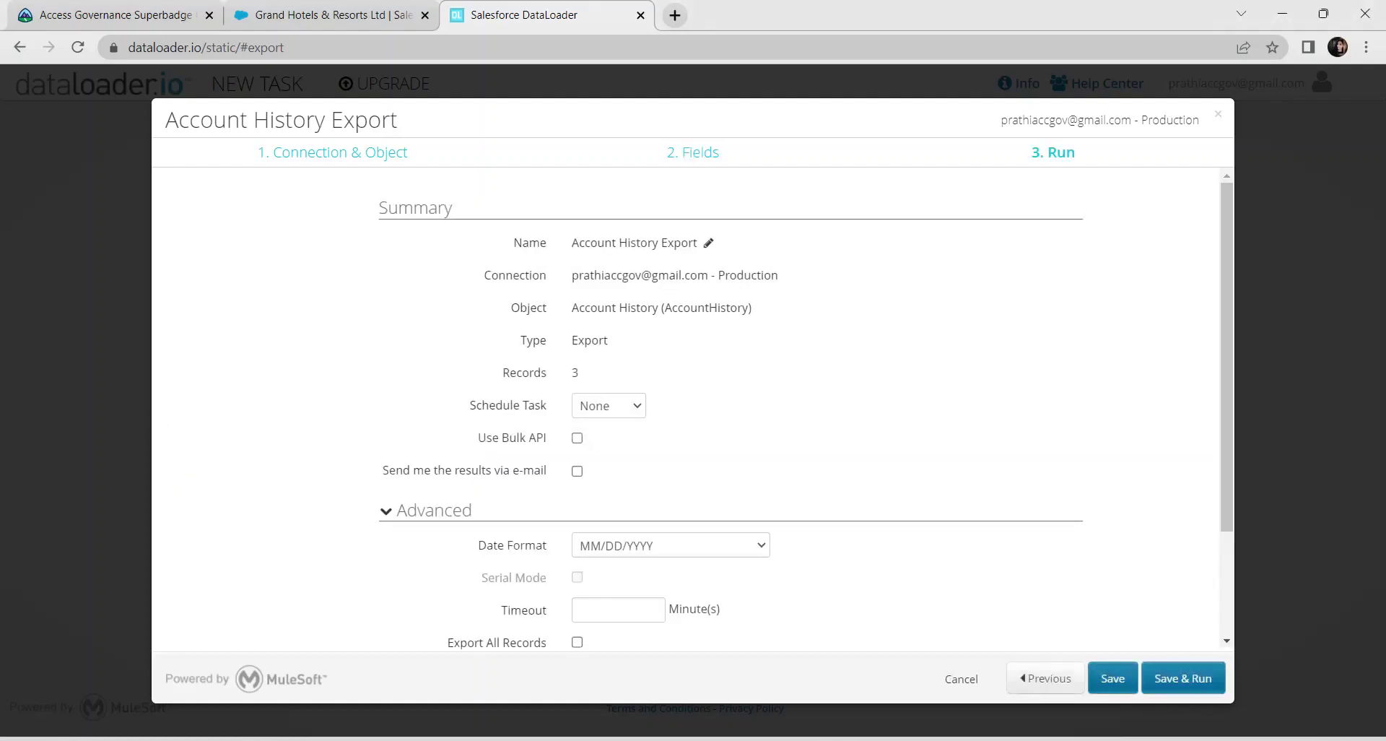
pyautogui.scroll(-2, 690, 411)
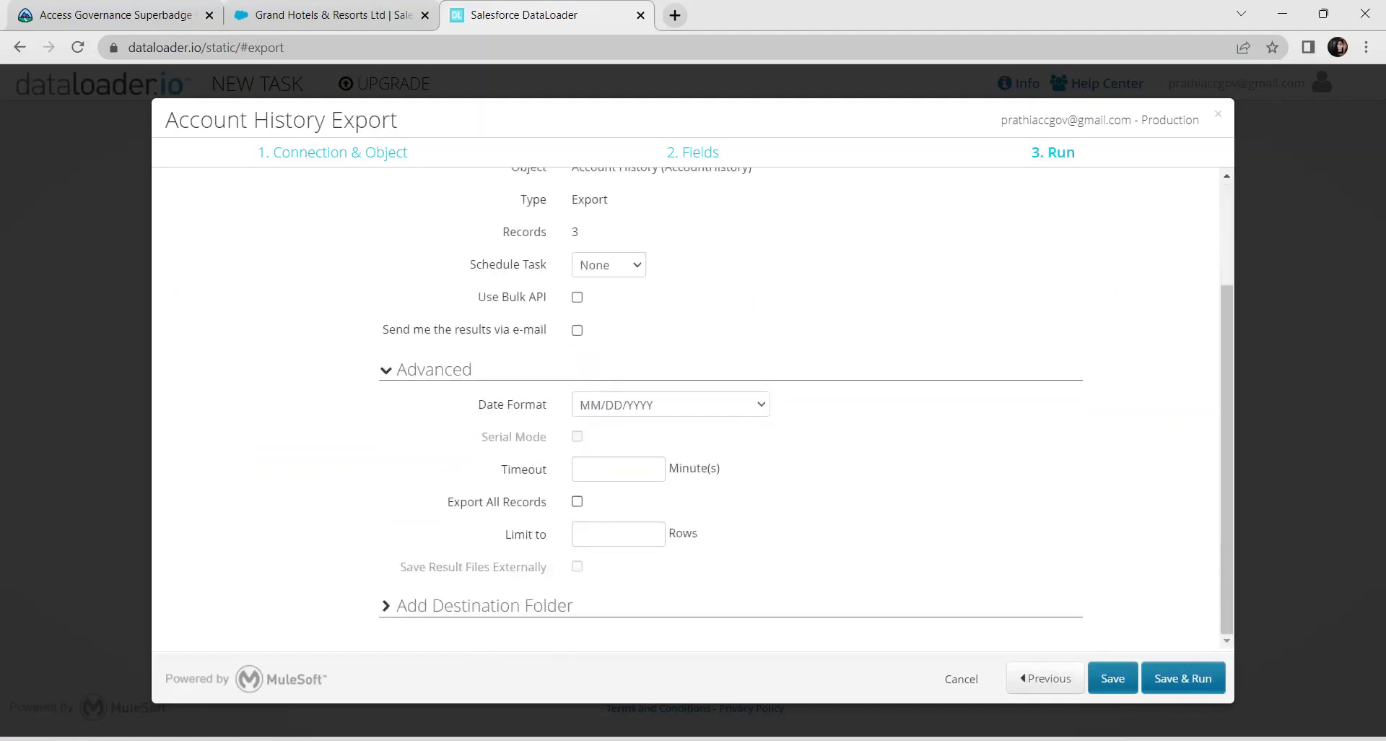
pyautogui.click(577, 502)
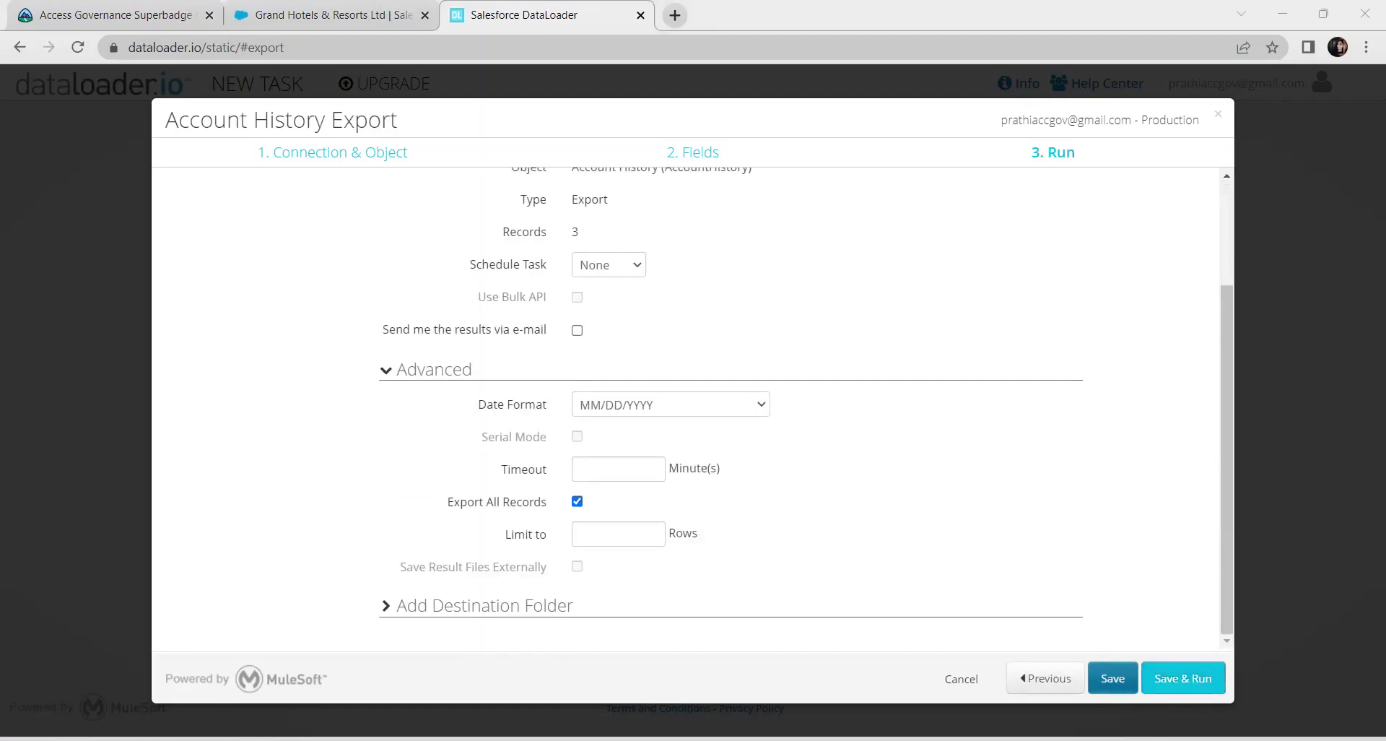
pyautogui.click(1183, 678)
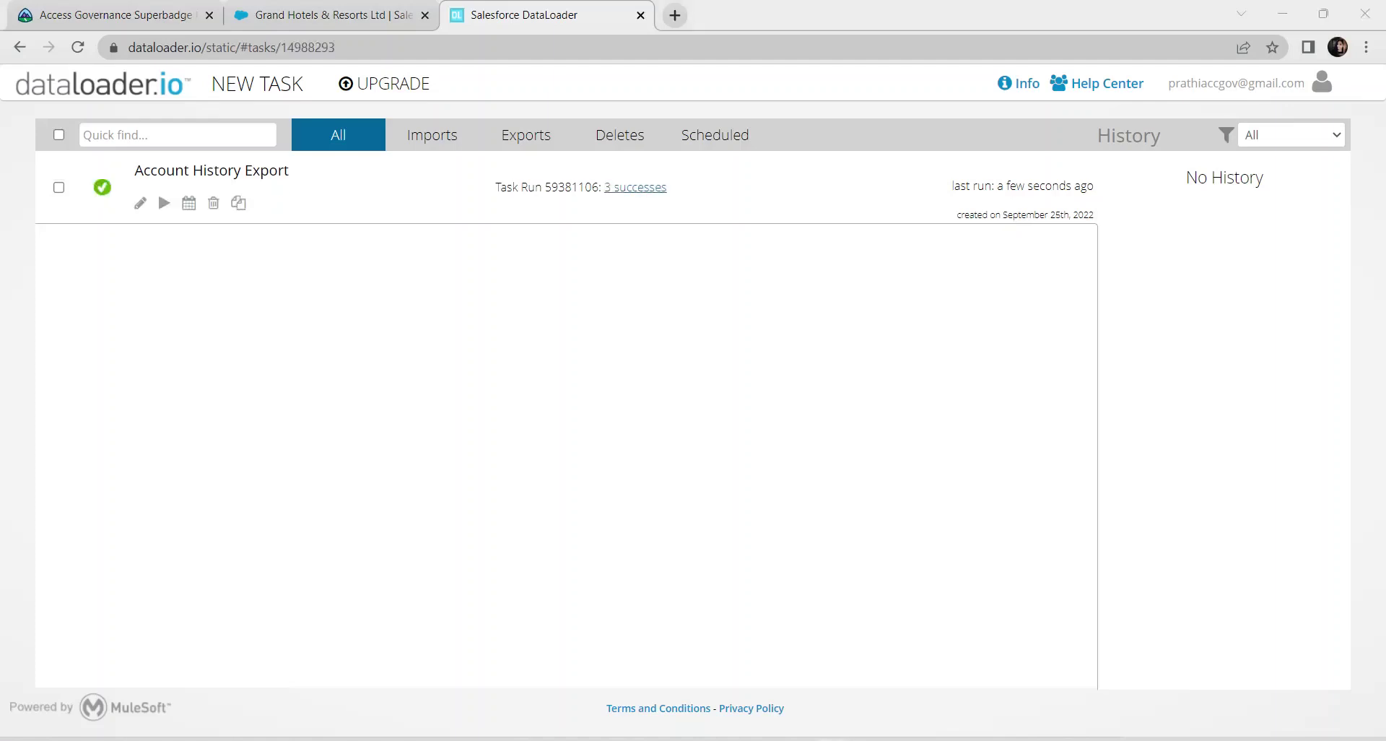
# - Open the exported results file in WPS Office and clear cells A4, B4 and C4, the record without credit card data
pyautogui.click(635, 187)
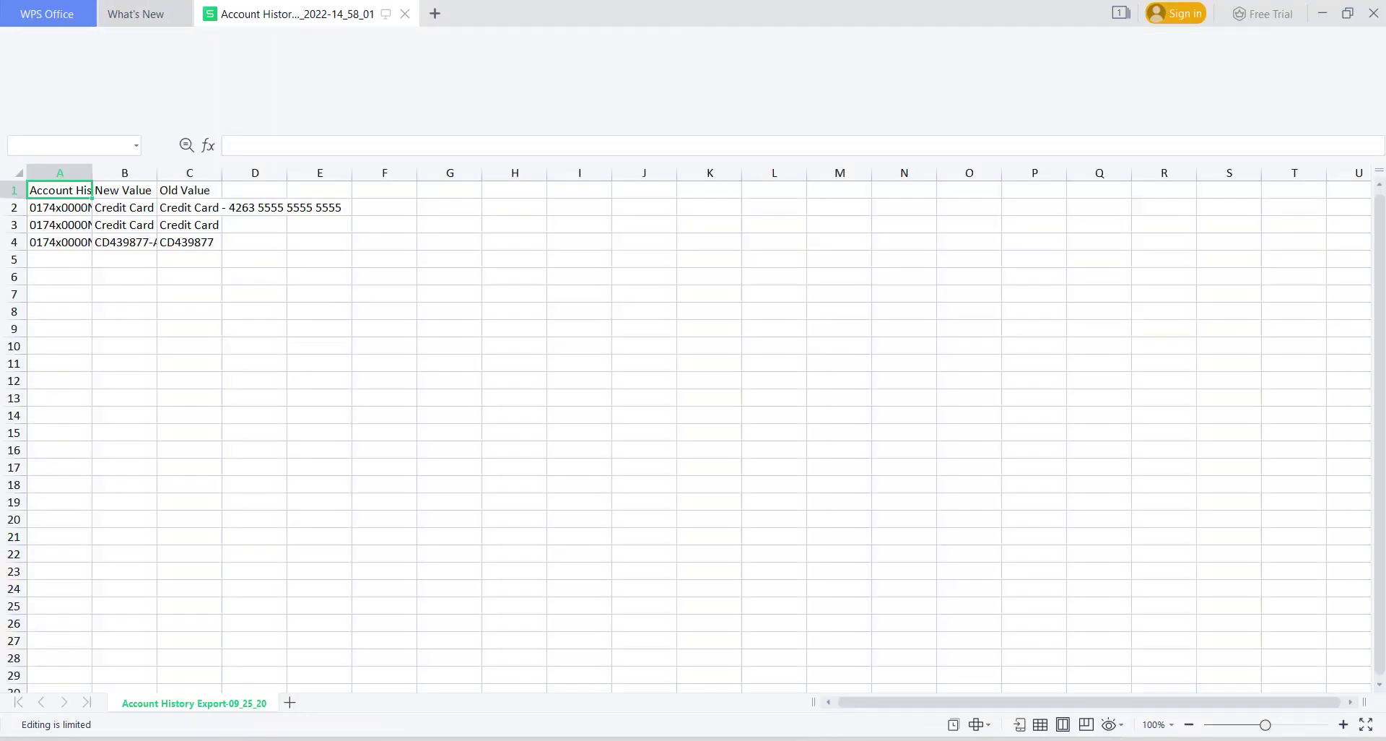
pyautogui.click(189, 237)
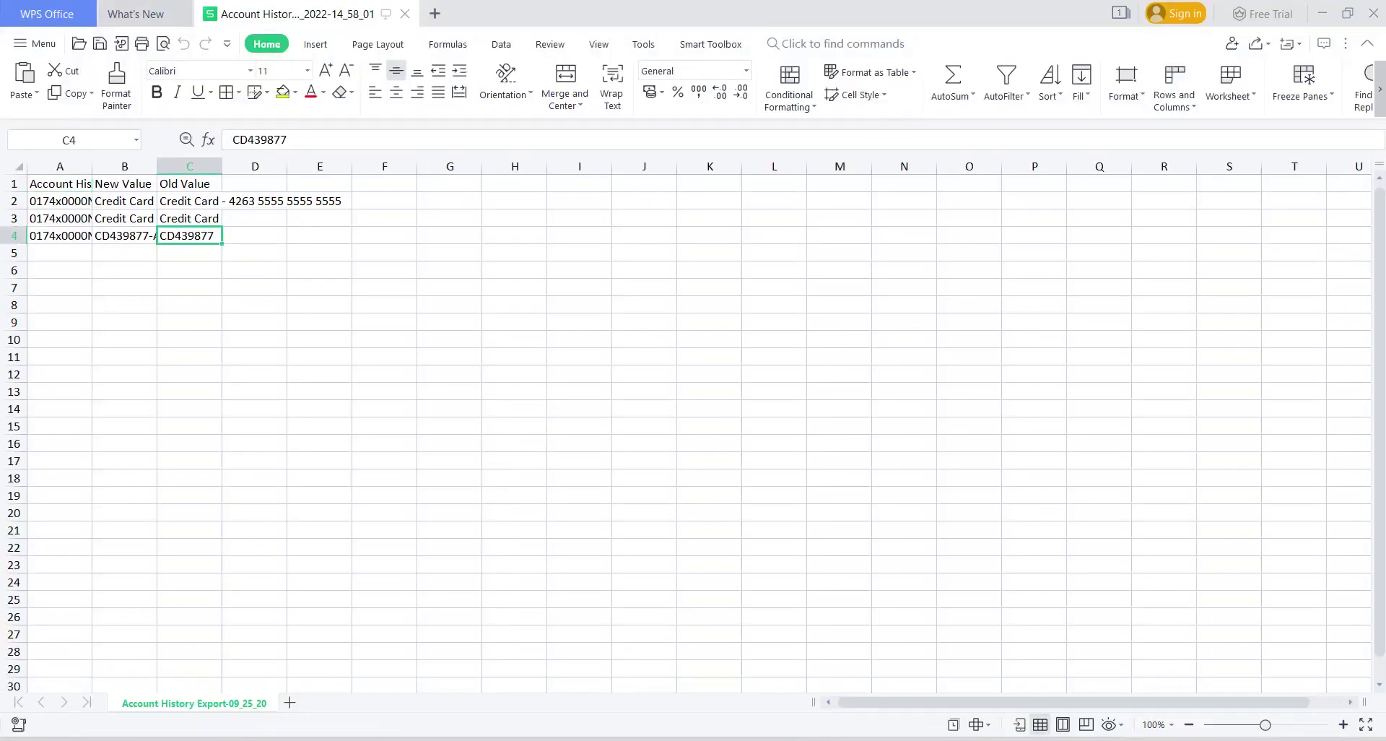
pyautogui.click(14, 236)
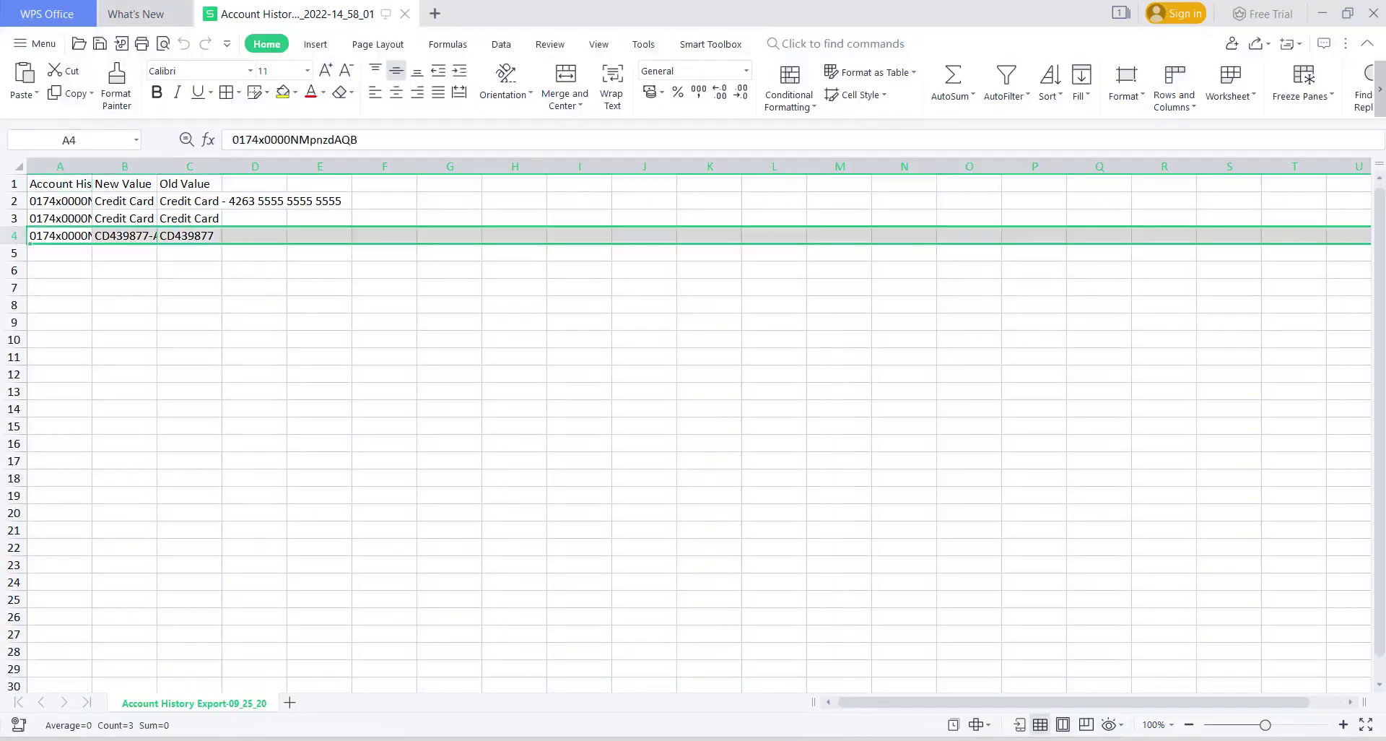
pyautogui.press('BackSpace')
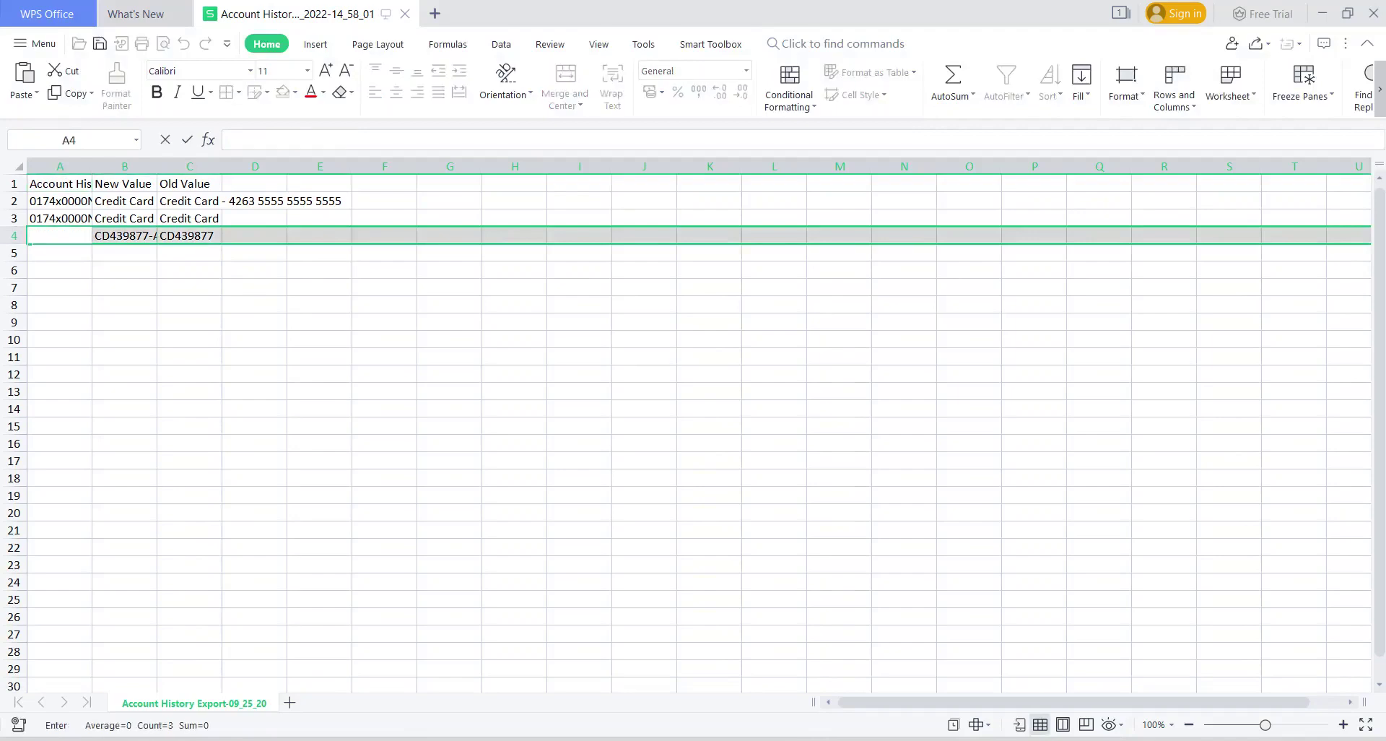
pyautogui.press('Return')
pyautogui.press('BackSpace')
pyautogui.click(190, 219)
pyautogui.click(189, 236)
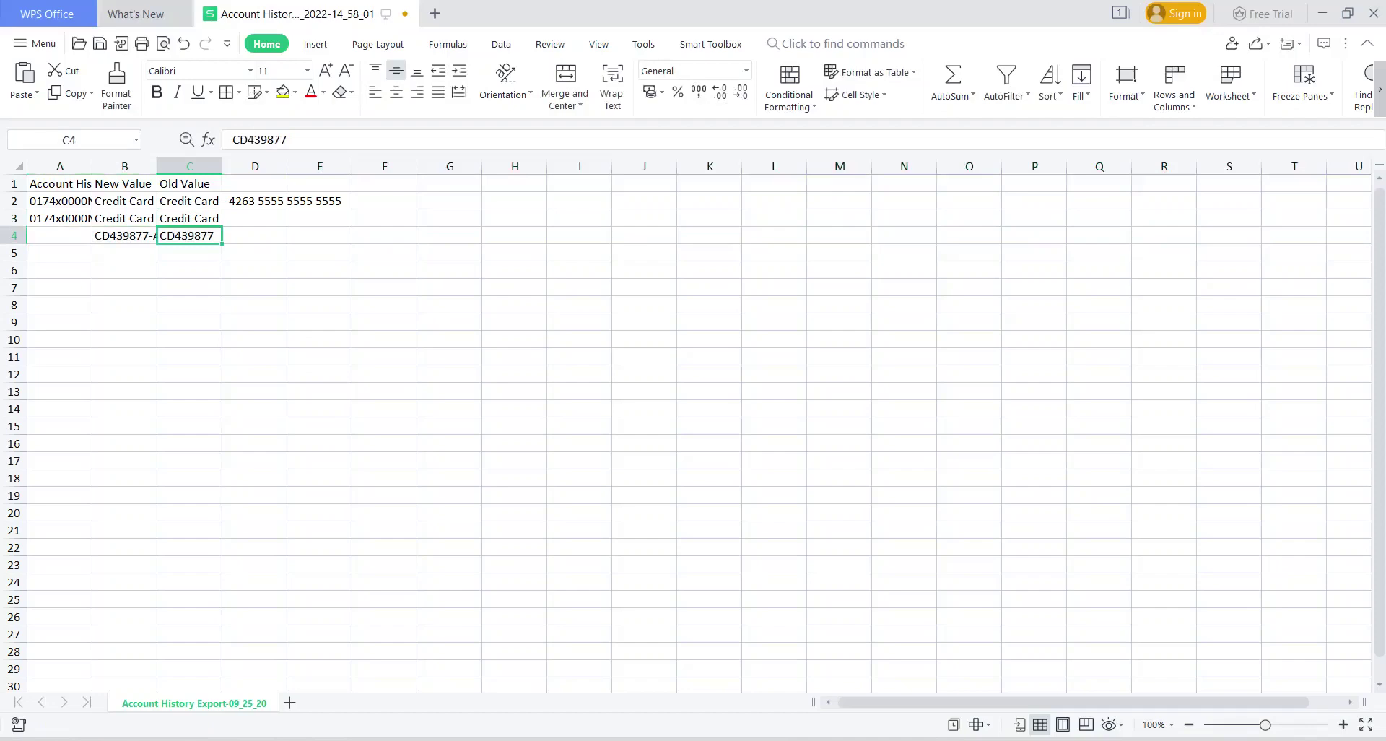
pyautogui.press('BackSpace')
pyautogui.click(124, 236)
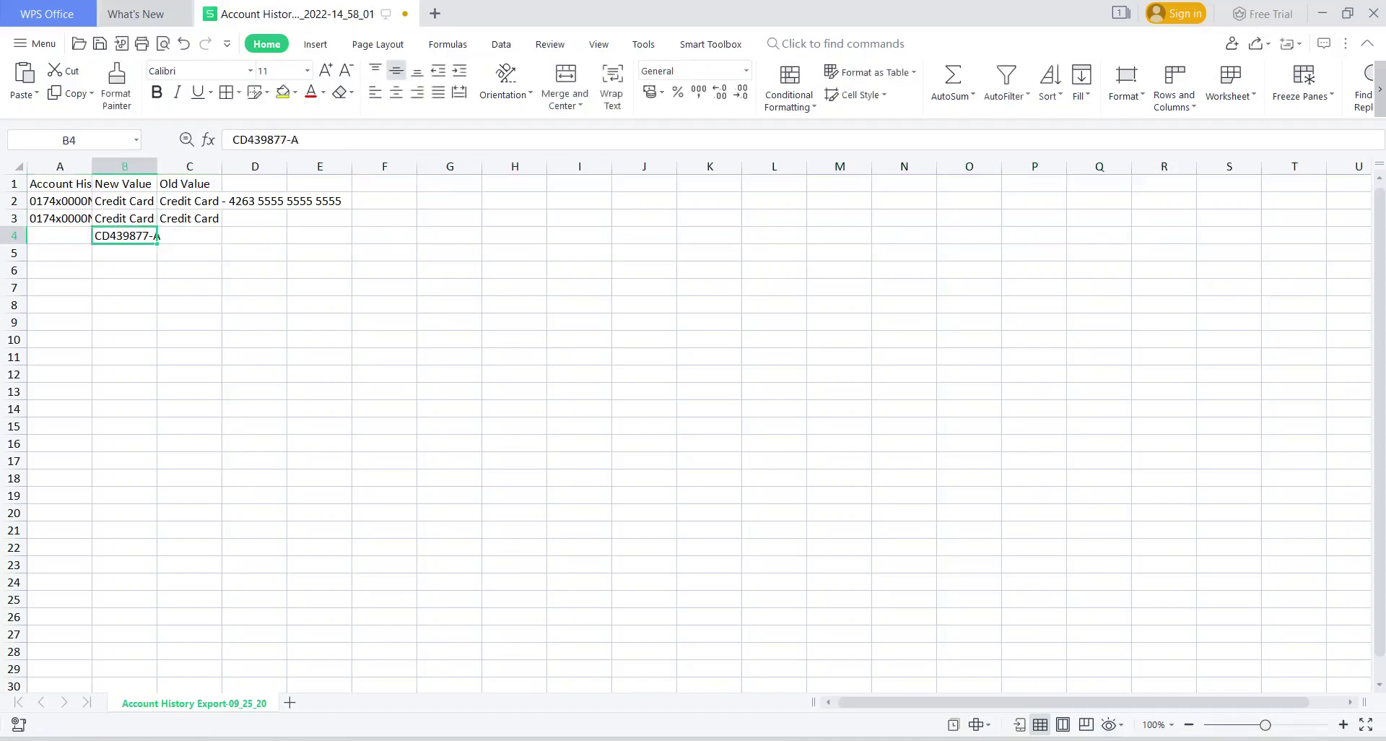
pyautogui.press('BackSpace')
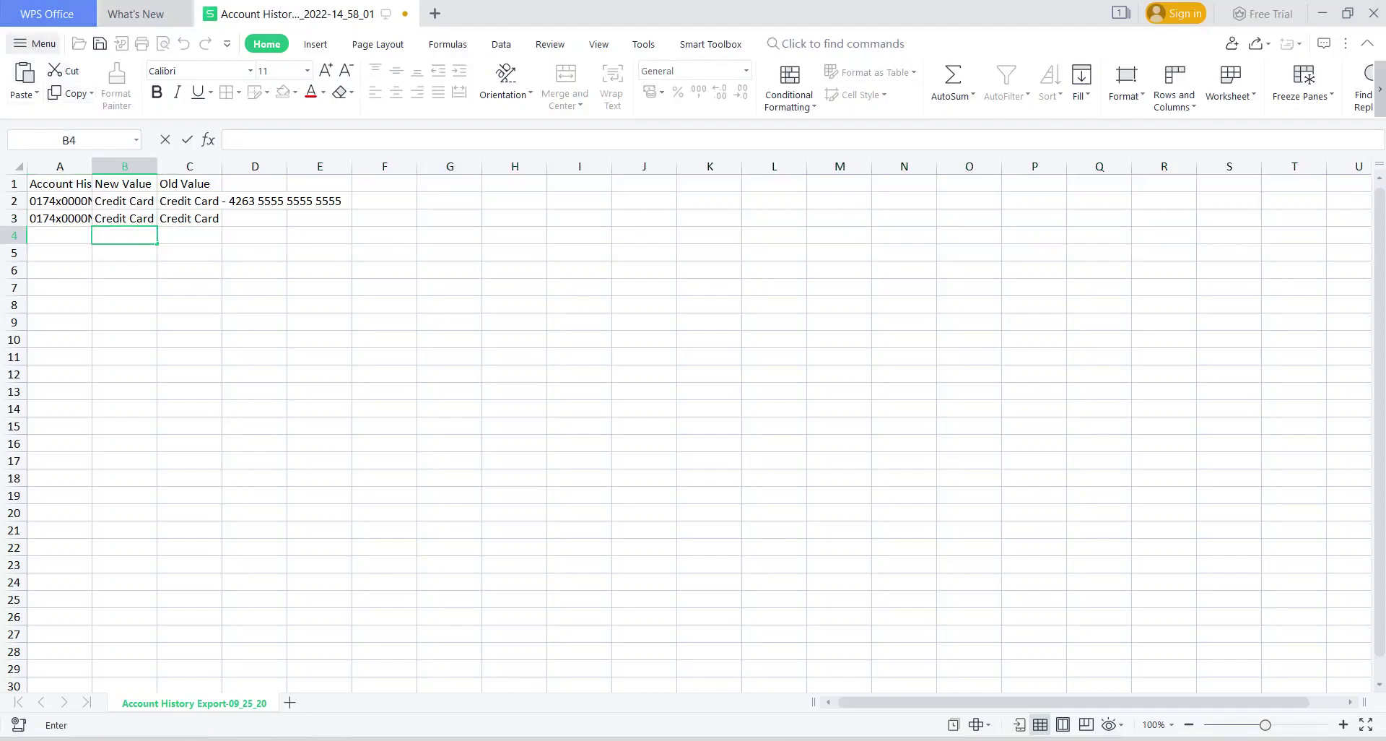
# - Save the edited Account History export file under its existing name
pyautogui.click(36, 43)
pyautogui.click(58, 195)
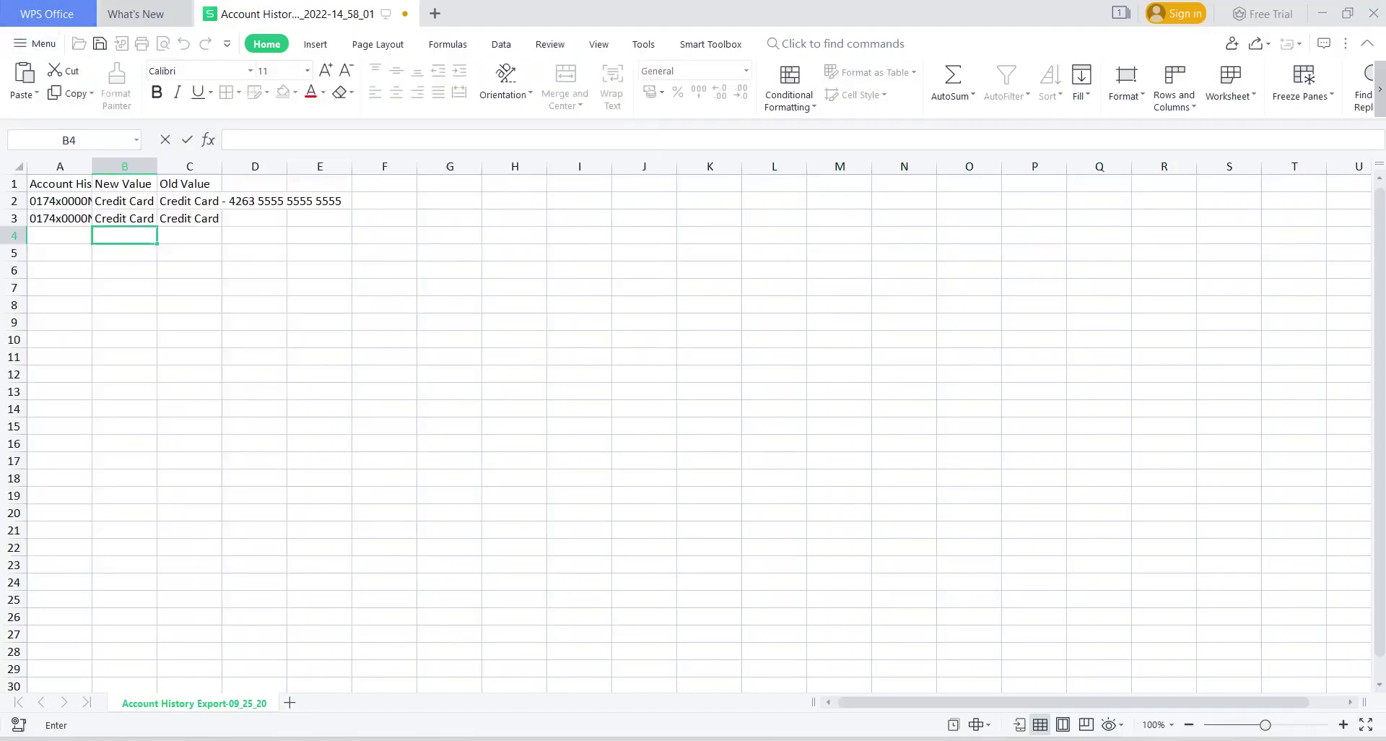
pyautogui.press('Return')
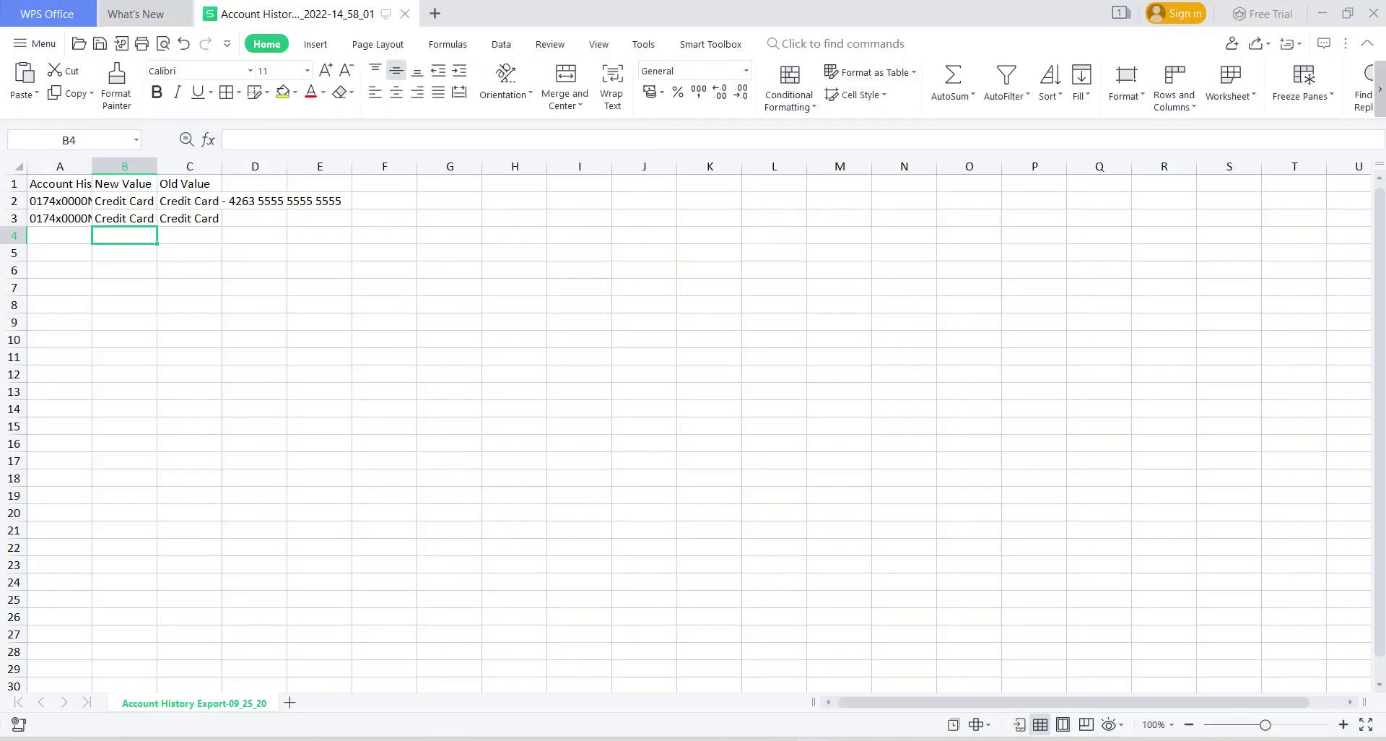
# - Switch to dataloader.io in Chrome and create a delete task for the Account History object
pyautogui.moveTo(692, 738)
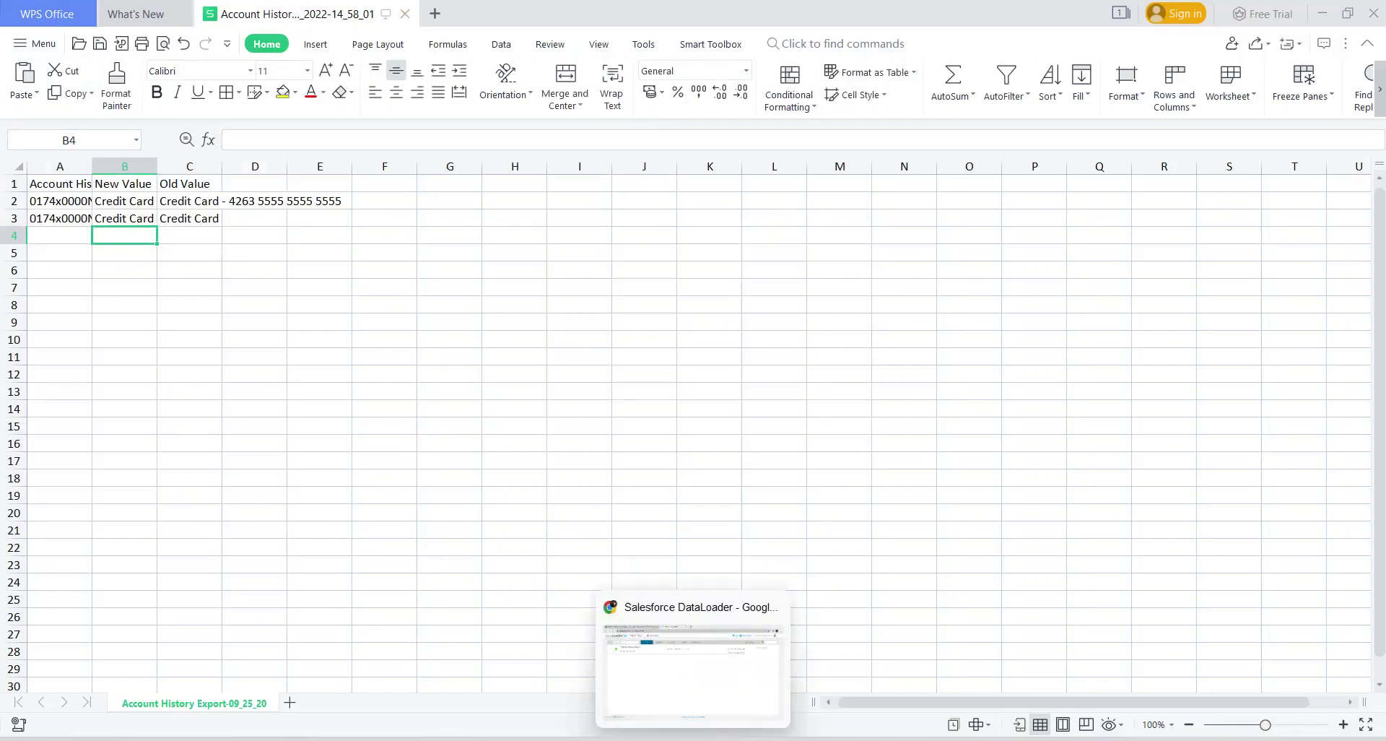
pyautogui.moveTo(692, 672)
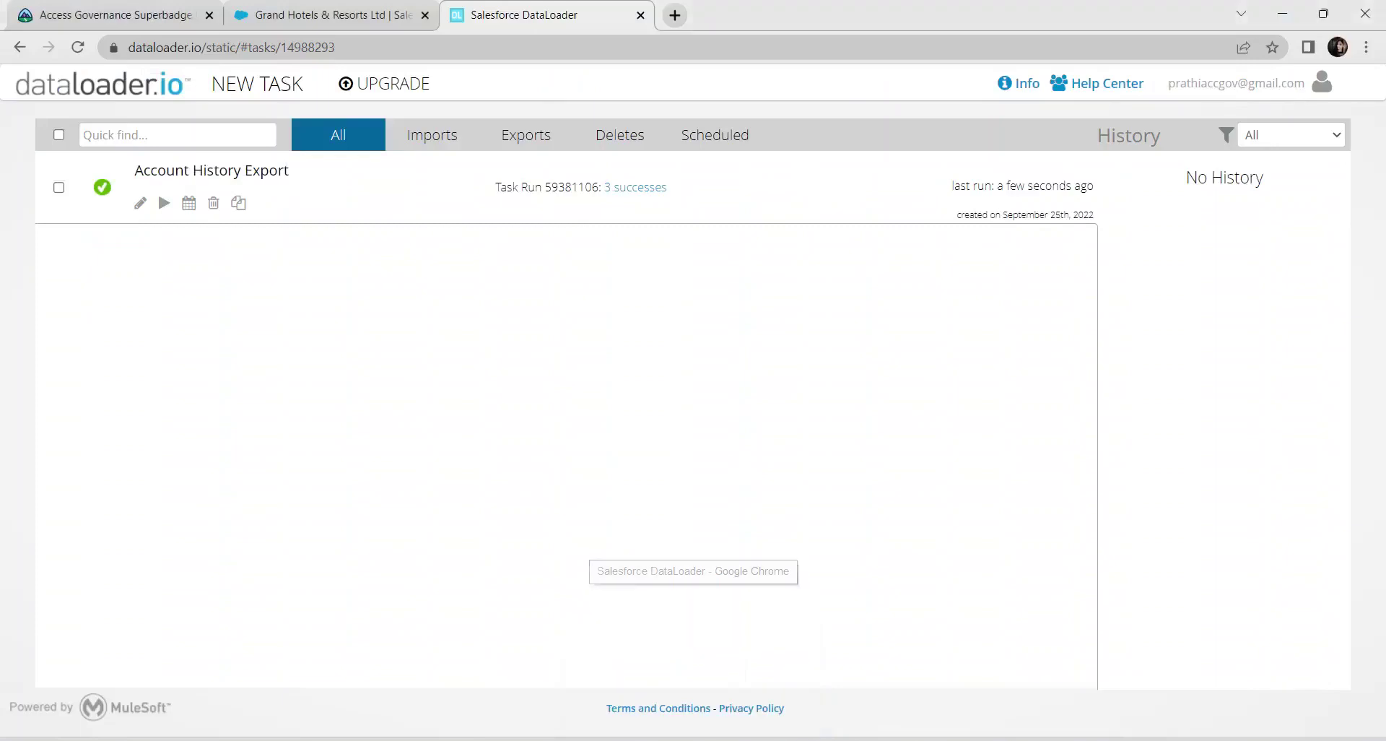
pyautogui.moveTo(257, 83)
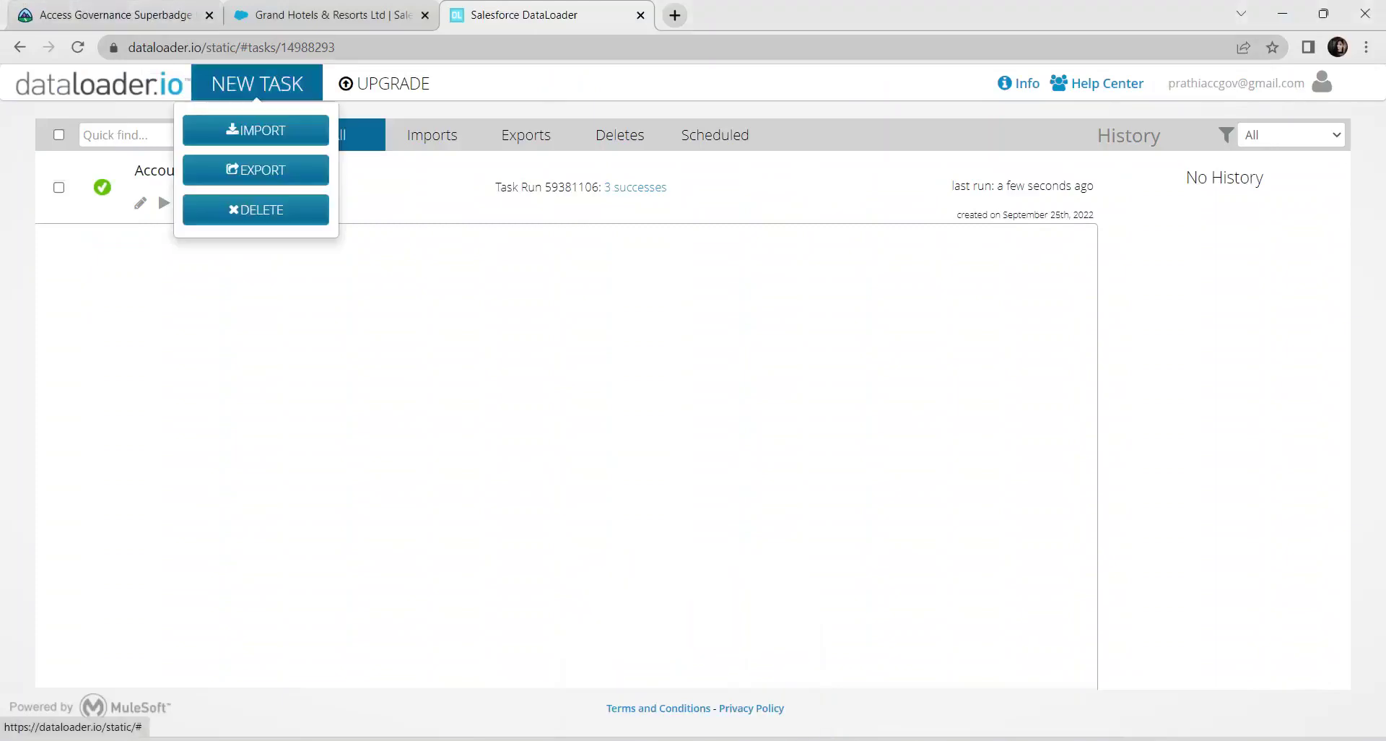
pyautogui.click(253, 208)
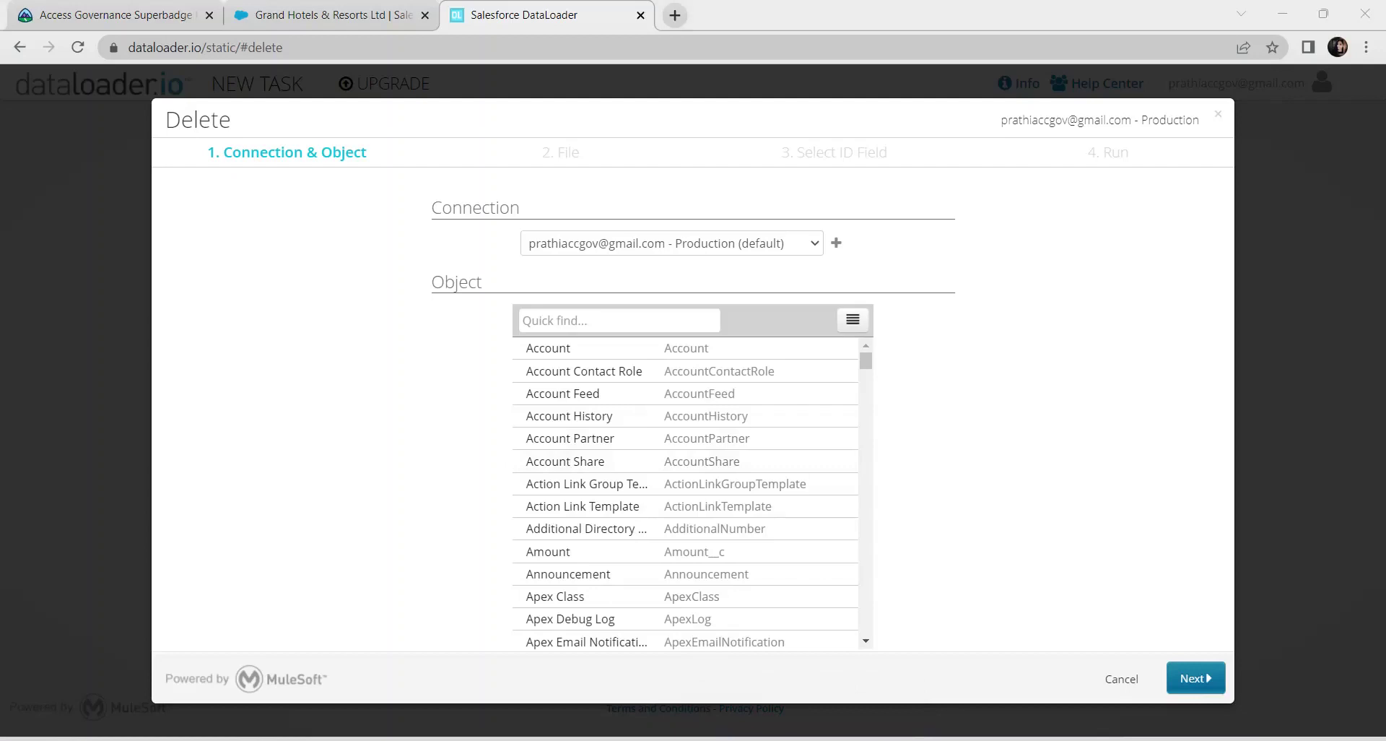
pyautogui.click(685, 416)
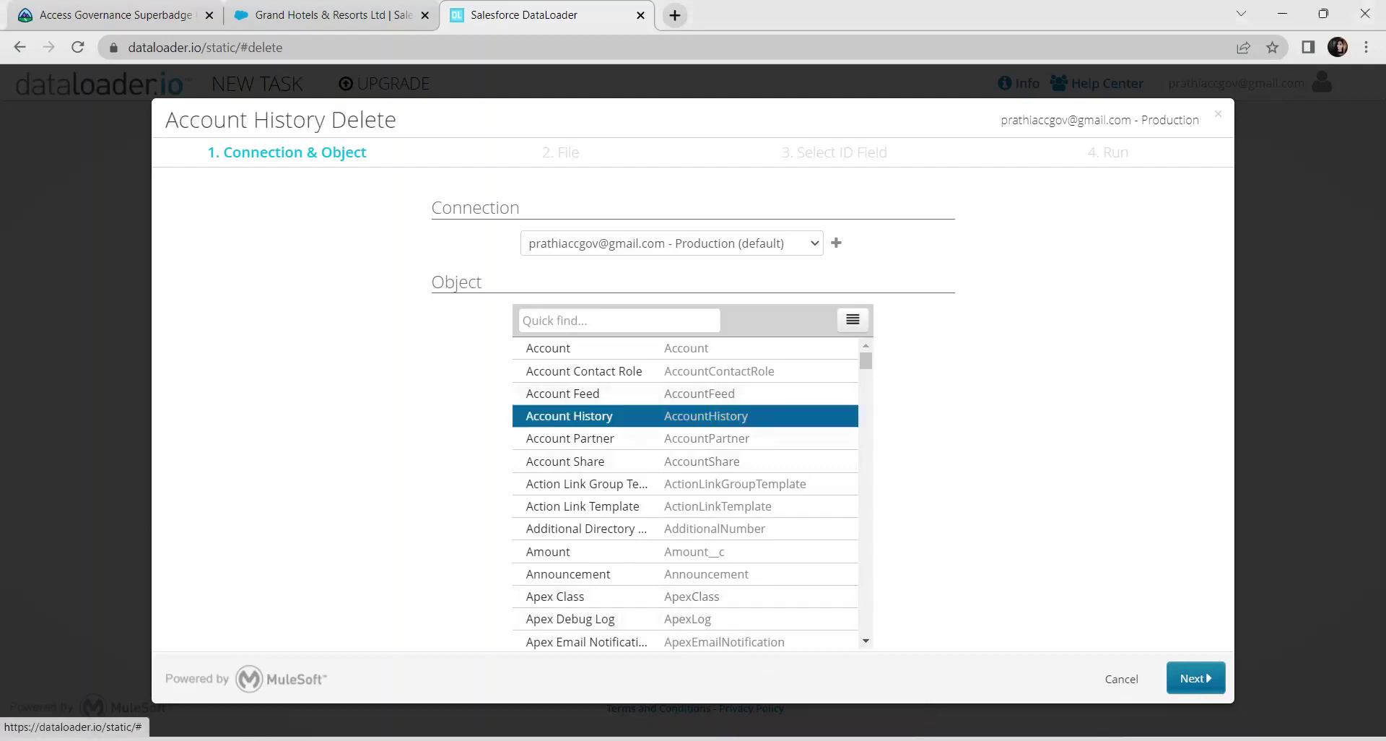
# - Upload the edited Account History CSV from the Desktop folder and proceed with Account History ID as the ID field
pyautogui.click(1195, 678)
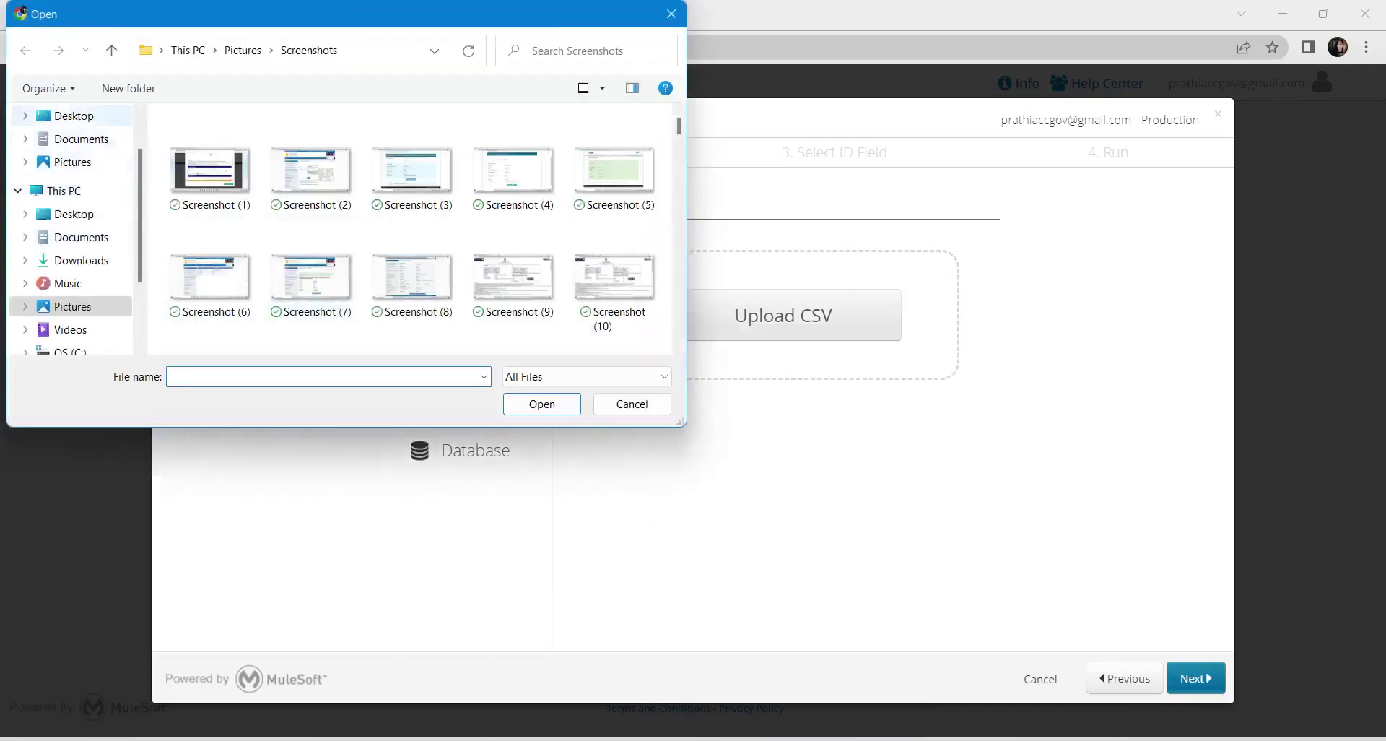
pyautogui.click(72, 116)
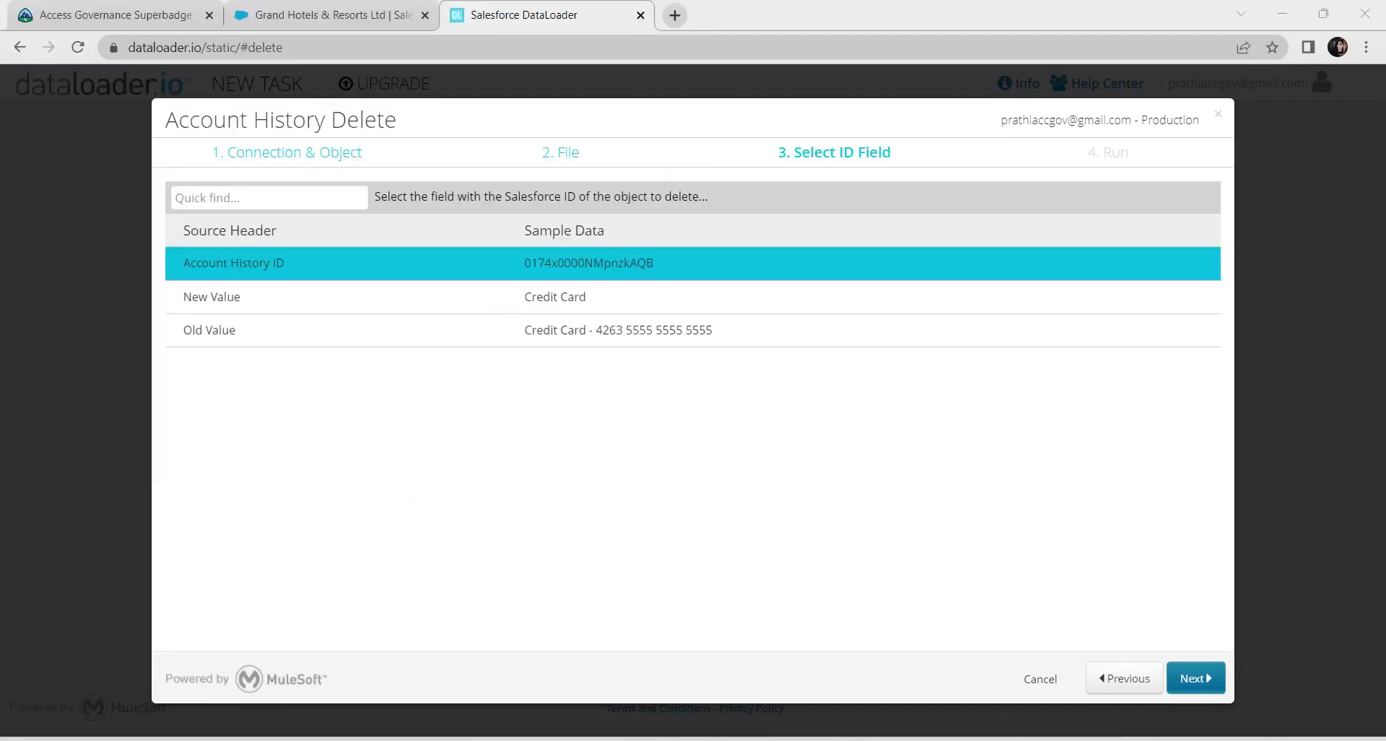
pyautogui.click(1196, 678)
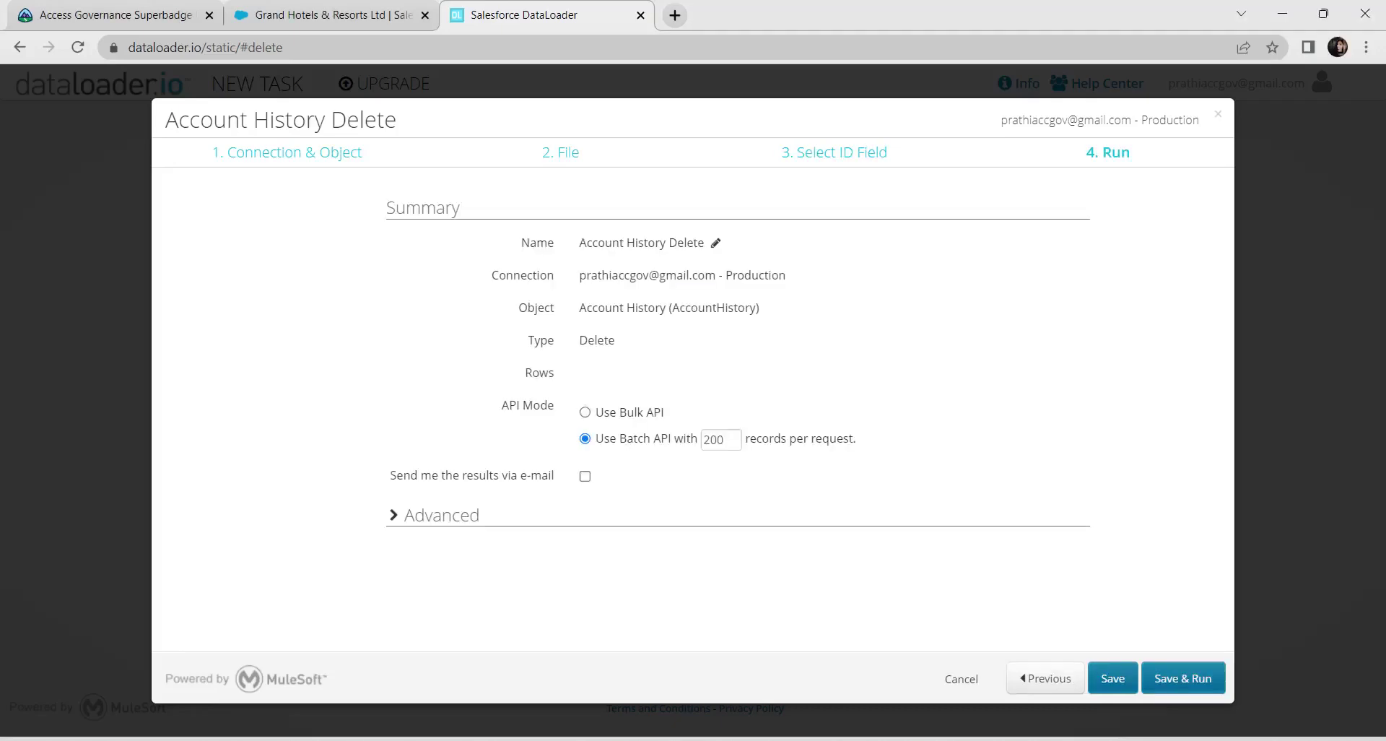
# - Save and run the Account History Delete task, confirm the data change, and dismiss the review request
pyautogui.click(1185, 678)
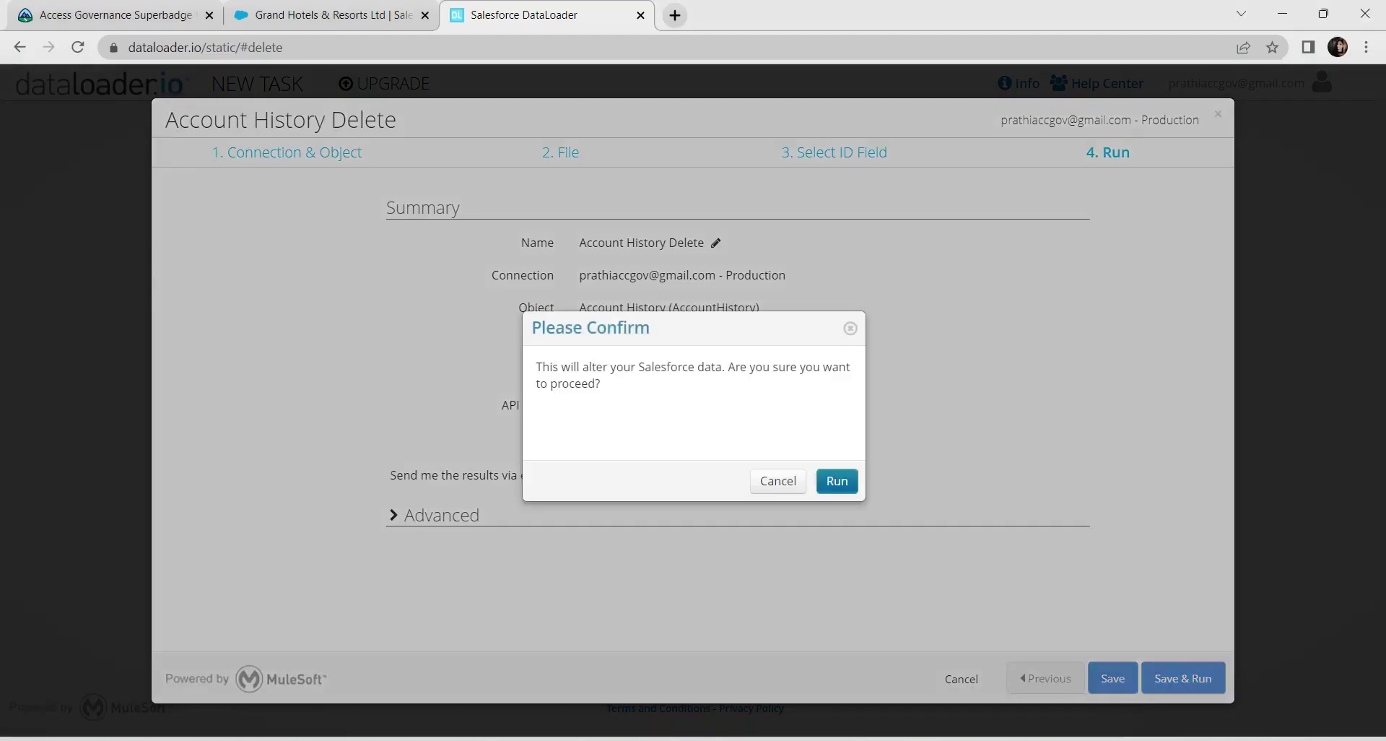
pyautogui.click(837, 481)
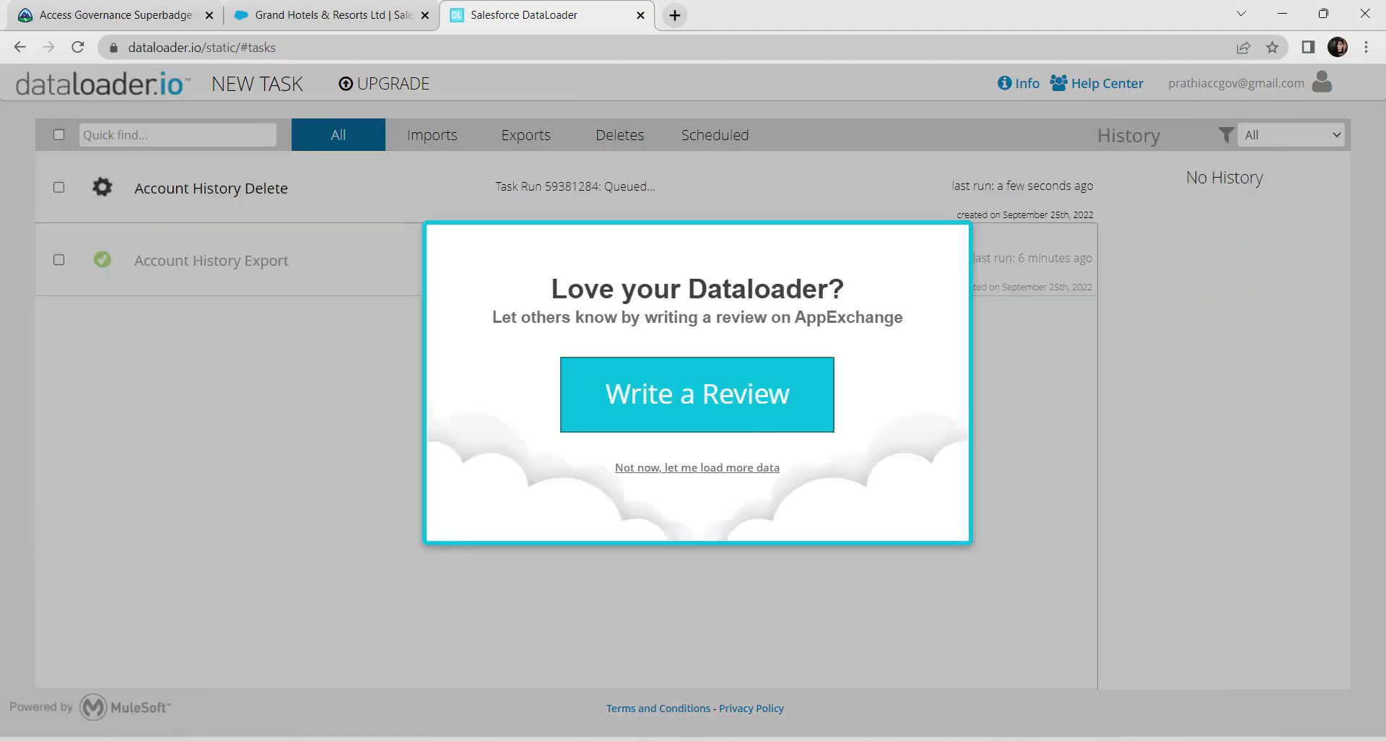
pyautogui.click(697, 467)
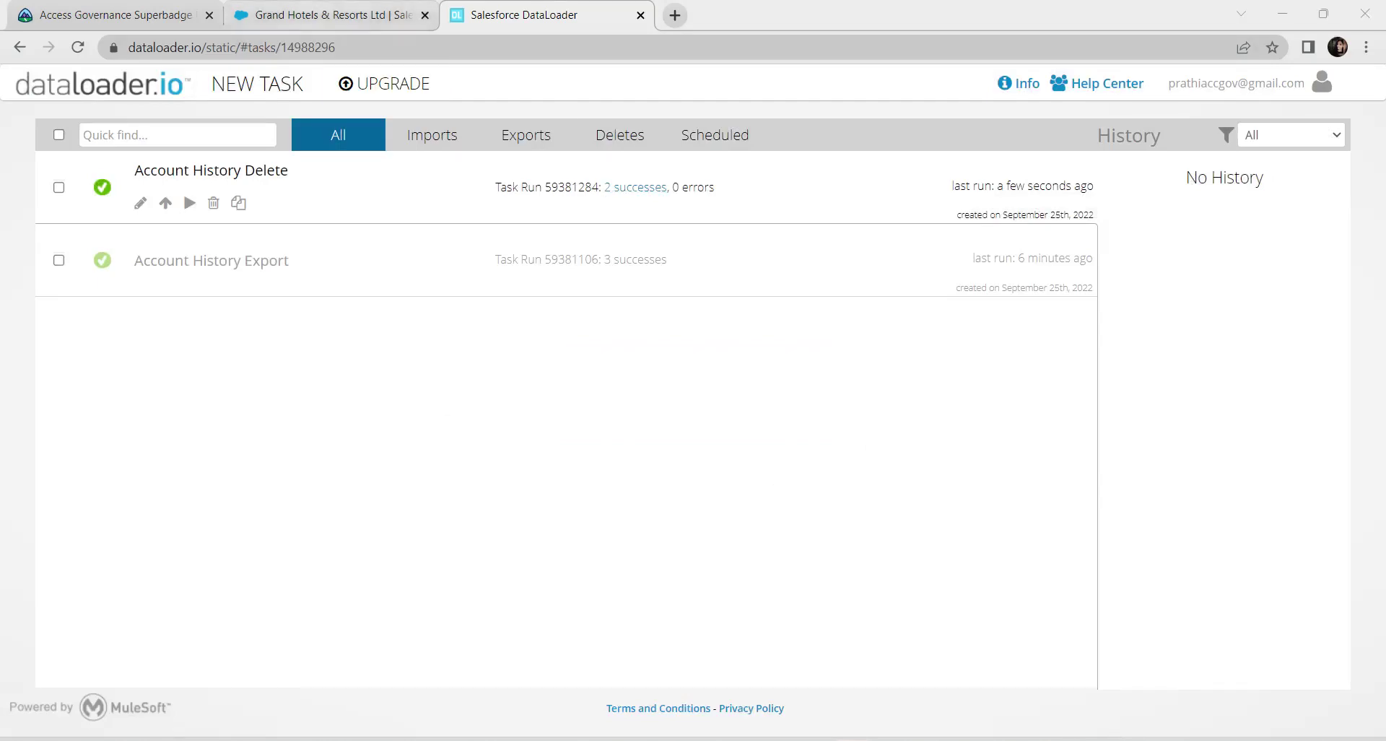
# - Check the Account History list on the Grand Hotels & Resorts Ltd account in Salesforce
pyautogui.click(332, 15)
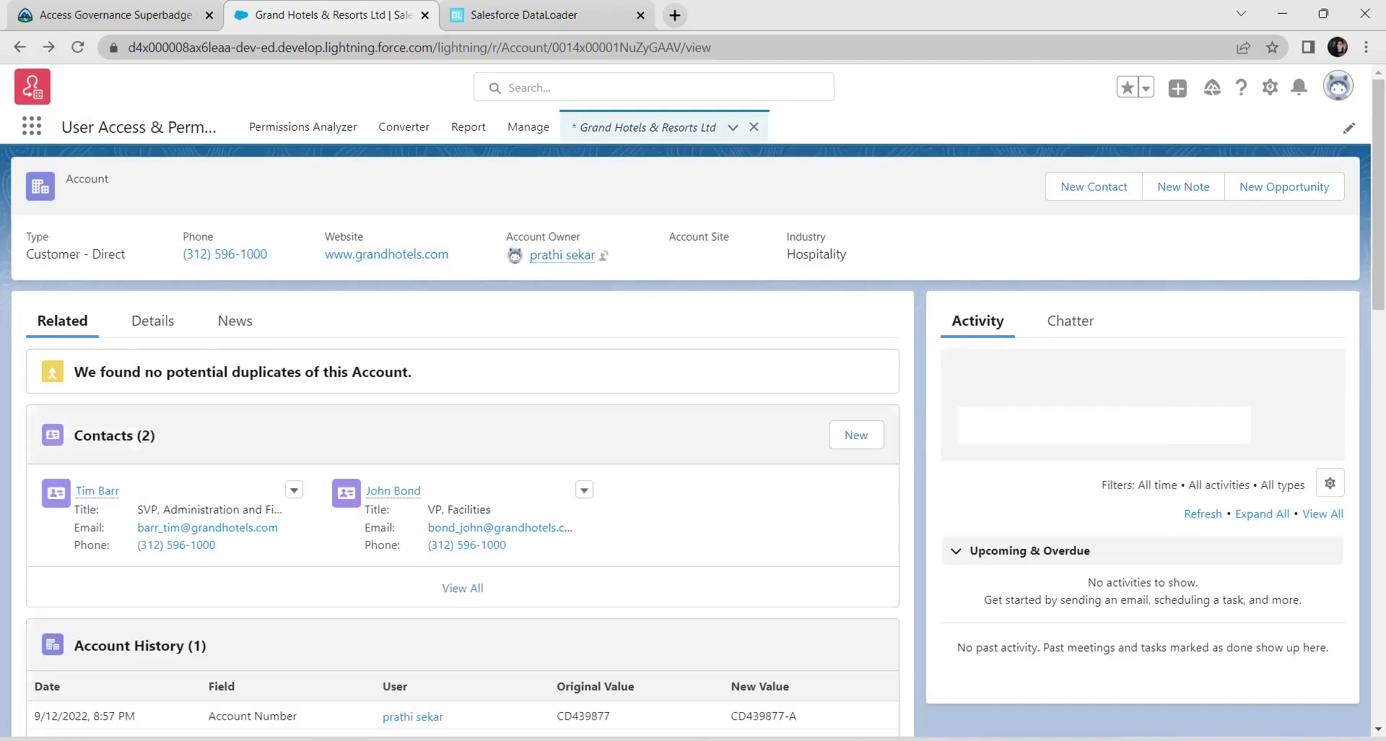
pyautogui.scroll(-3, 693, 404)
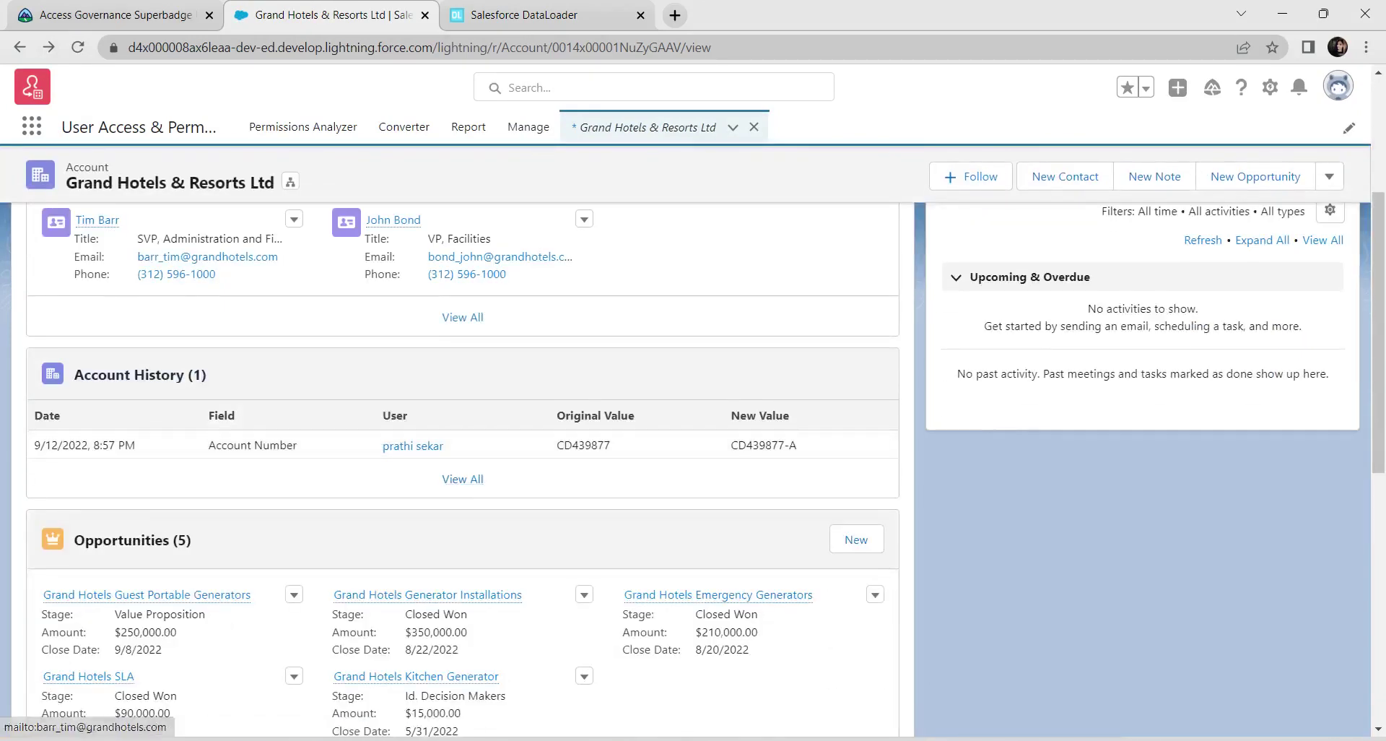
# - Submit the Monitor Data Changes challenge for checking on Trailhead and open the Monitor Connected App Access quiz
pyautogui.click(115, 15)
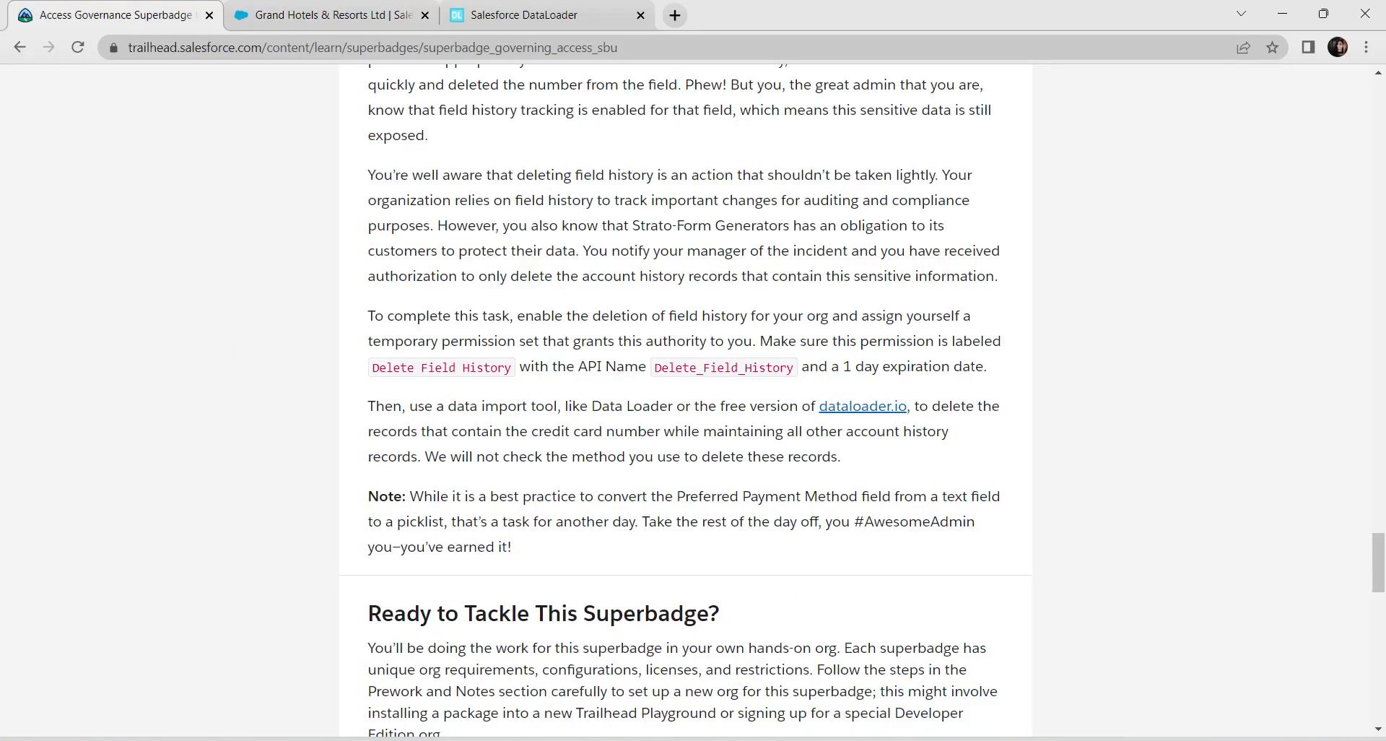
pyautogui.scroll(-13, 686, 397)
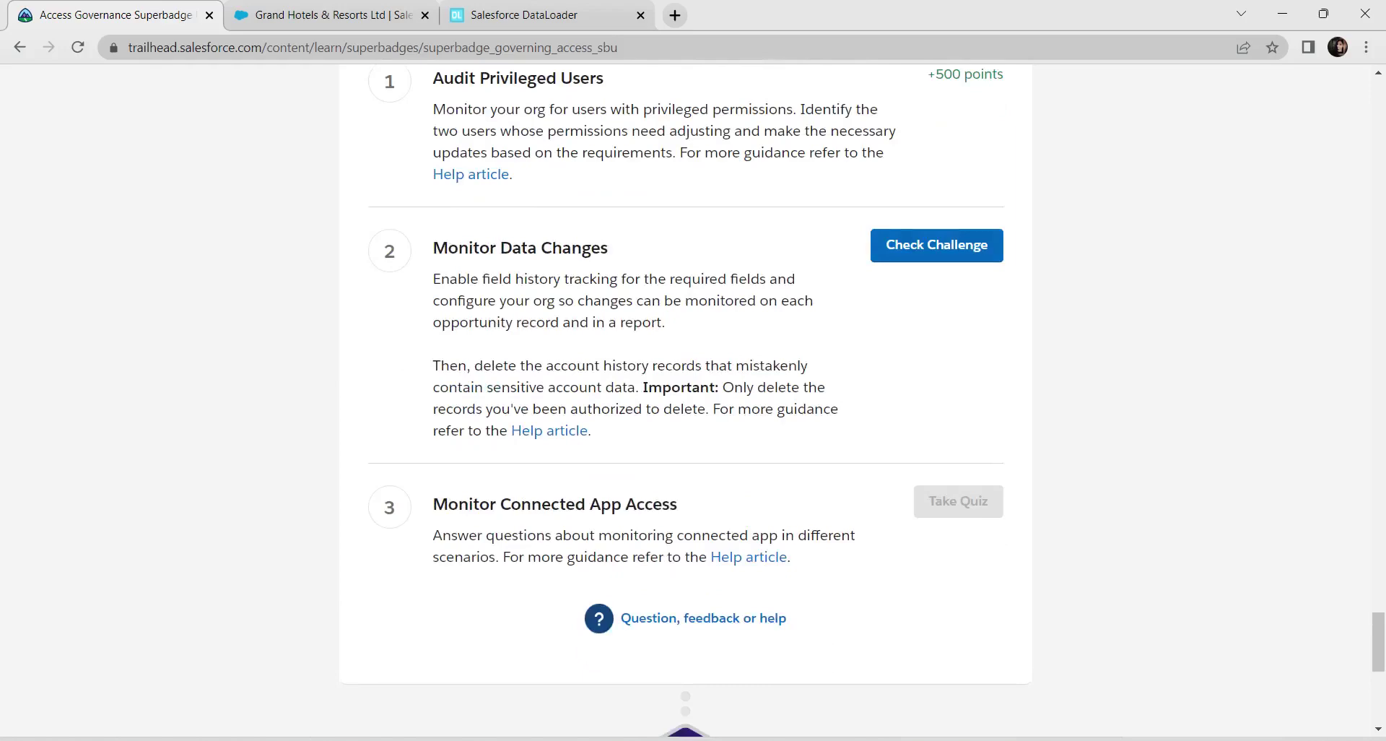
pyautogui.click(936, 245)
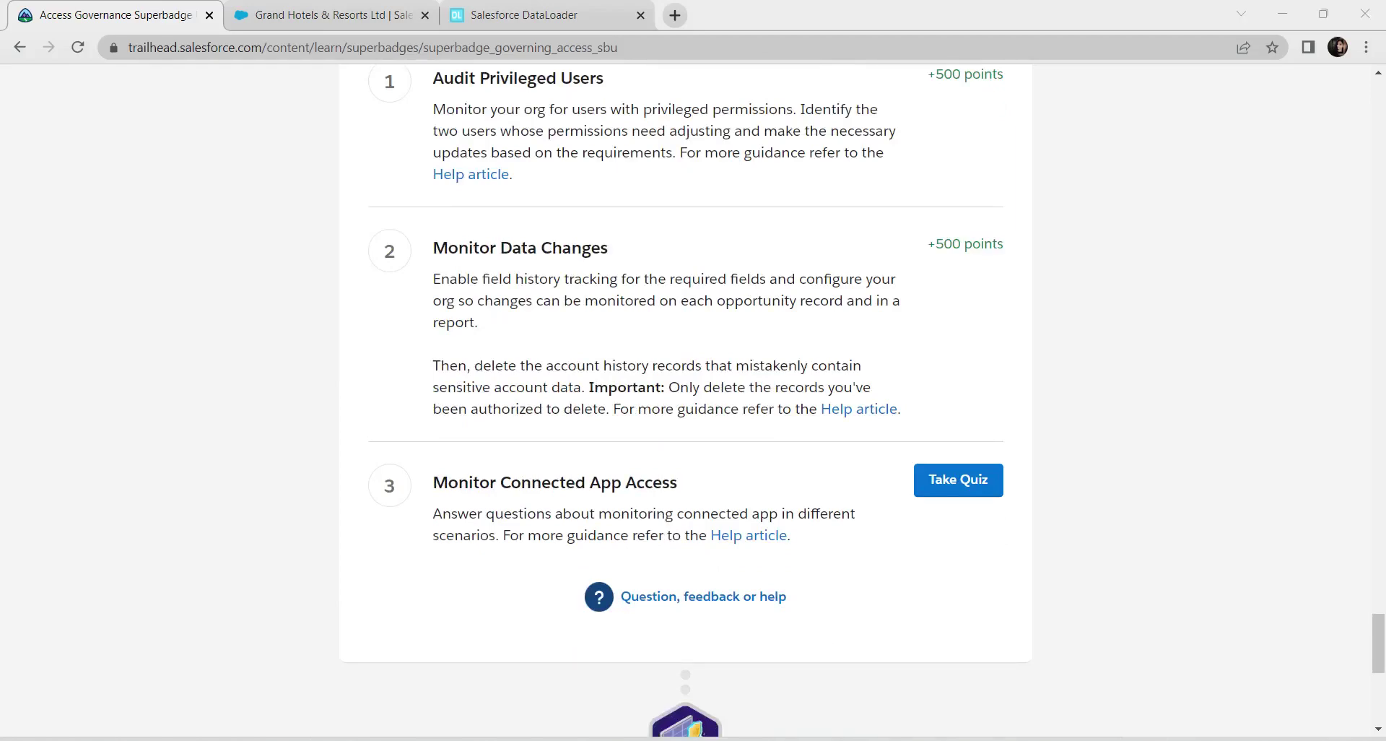
pyautogui.click(959, 480)
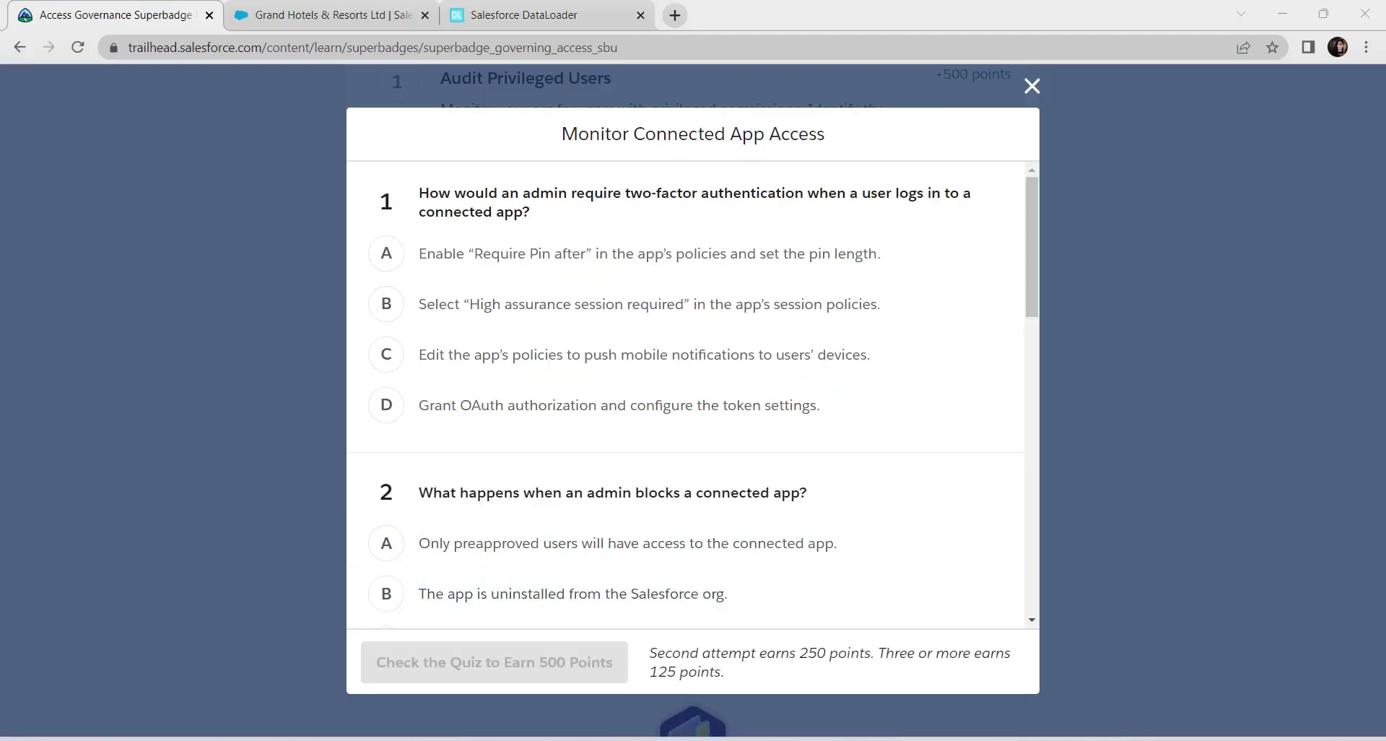